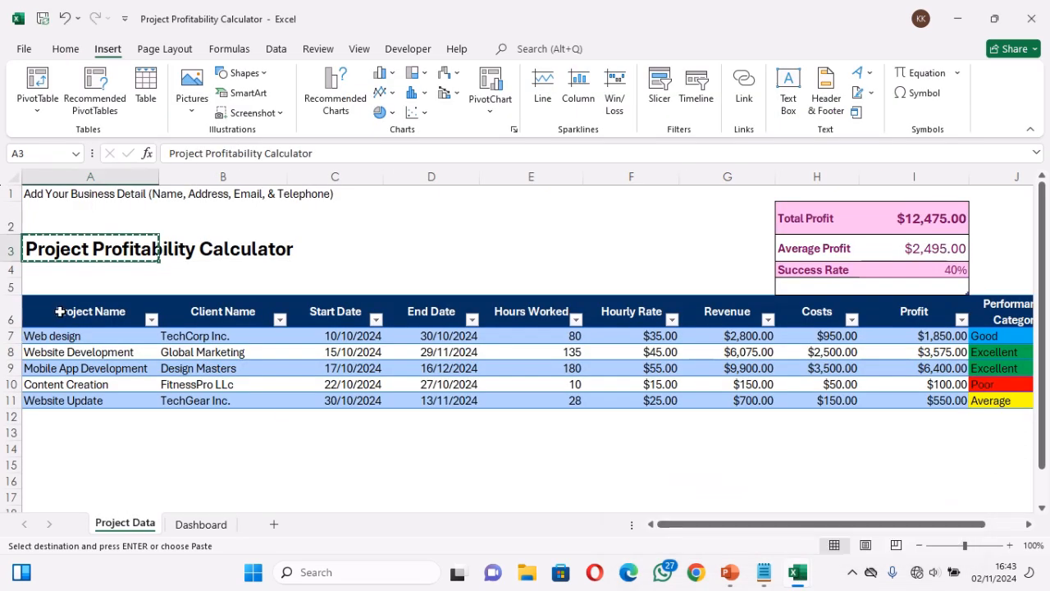
# Copy the whole project table, from the header row 6 down to row 11 across columns A to J
pyautogui.moveTo(58, 312); pyautogui.dragTo(995, 313)
pyautogui.hotkey('ctrl', 'c')
pyautogui.hotkey('shift', 'Down')
pyautogui.hotkey('shift', 'Down')
pyautogui.hotkey('shift', 'Down')
pyautogui.hotkey('shift', 'Down')
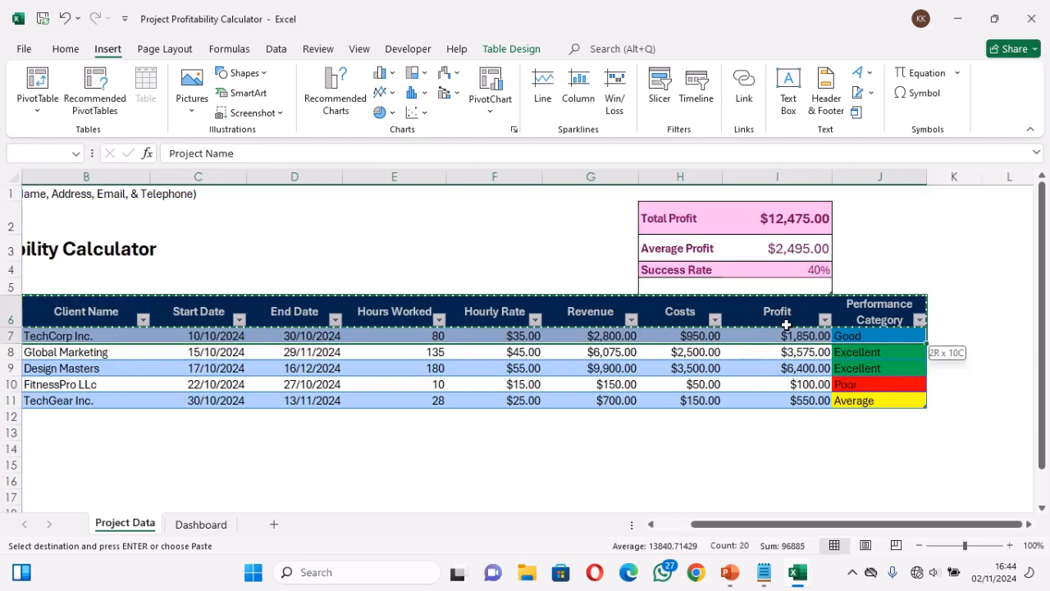
pyautogui.hotkey('shift', 'Down')
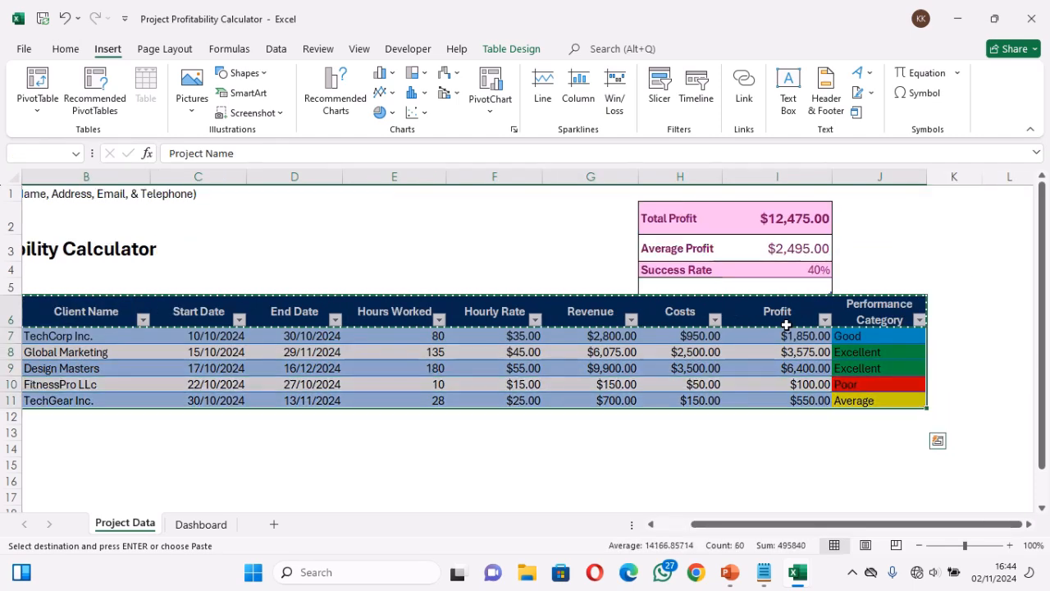
pyautogui.hotkey('ctrl', 'c')
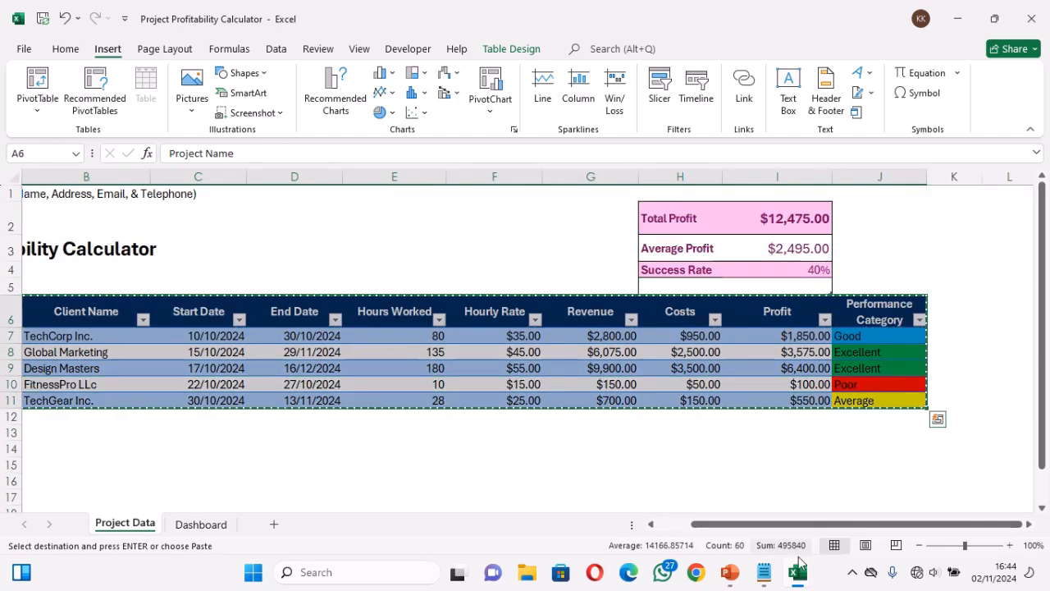
# Switch to the Book1 workbook and paste the copied table at cell A6, keeping the source formatting
pyautogui.moveTo(797, 573)
pyautogui.click(842, 521)
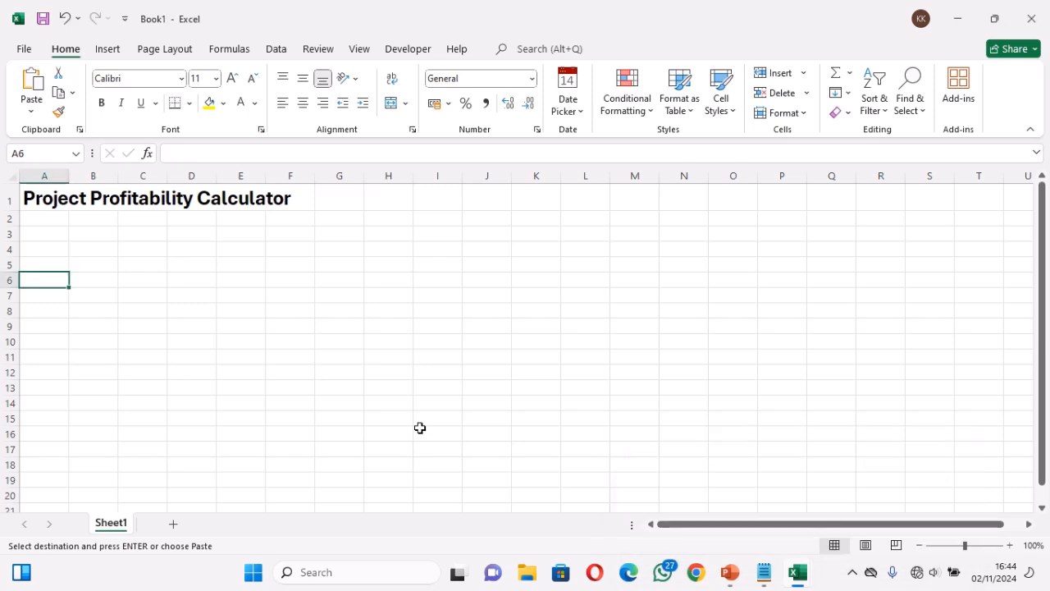
pyautogui.hotkey('ctrl', 'v')
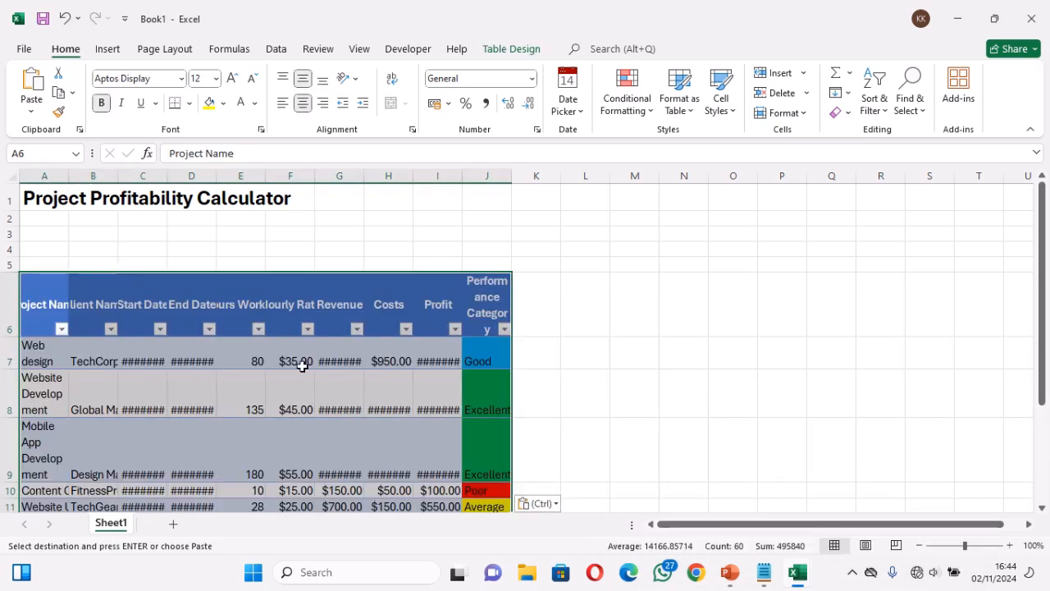
pyautogui.click(553, 505)
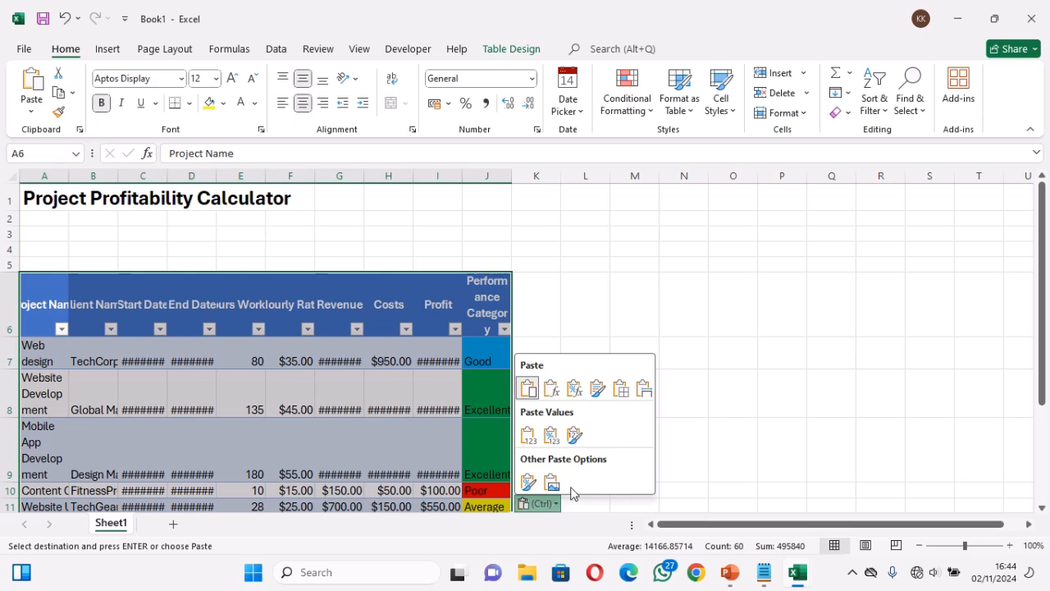
pyautogui.click(529, 390)
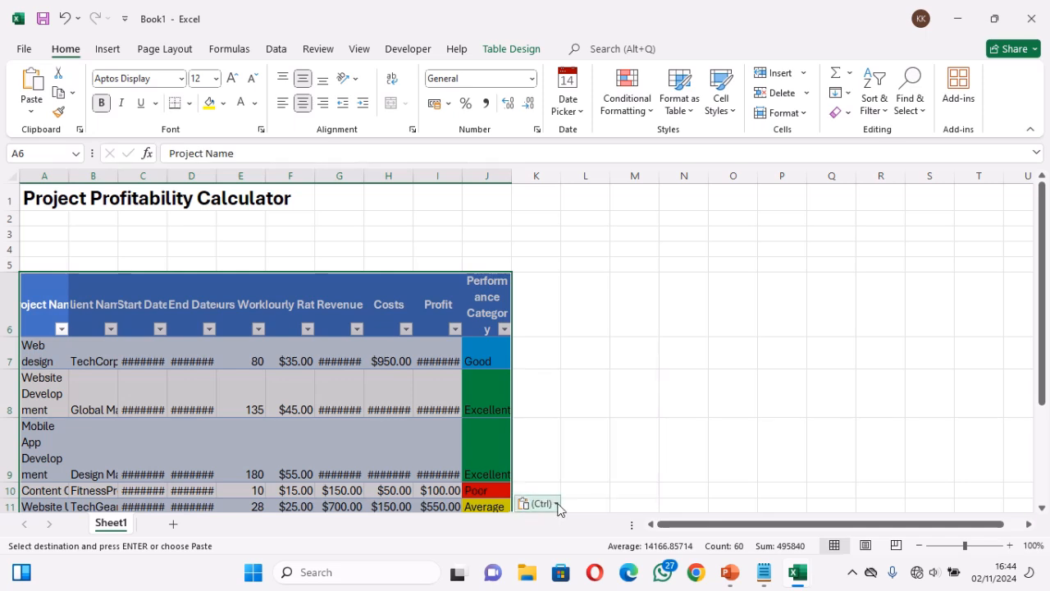
pyautogui.click(558, 508)
pyautogui.click(598, 392)
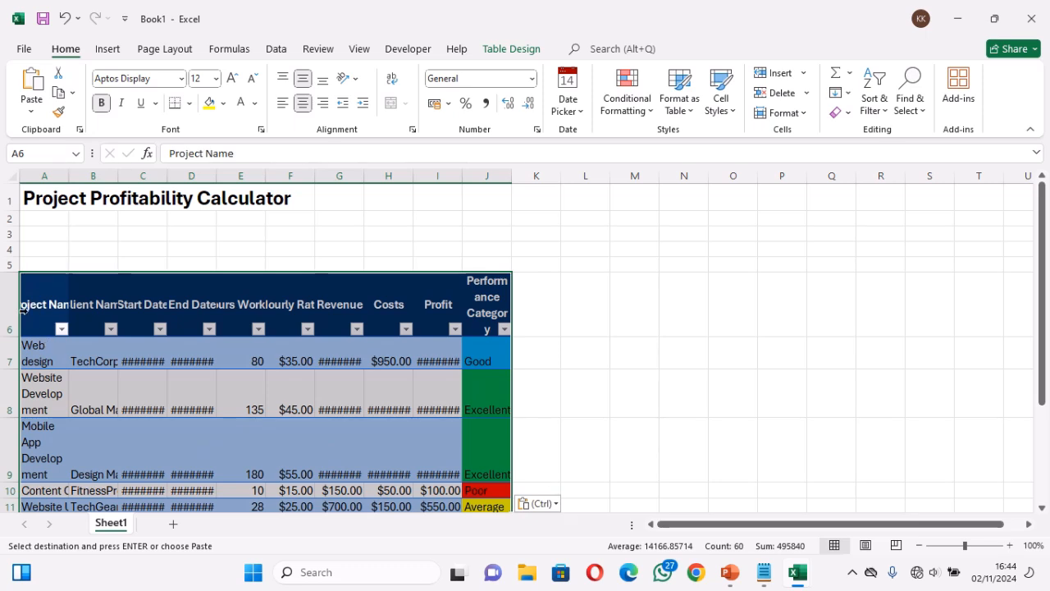
# Set the column width of all table columns, from Project Name to Performance Category, to 15
pyautogui.moveTo(32, 310); pyautogui.dragTo(497, 315)
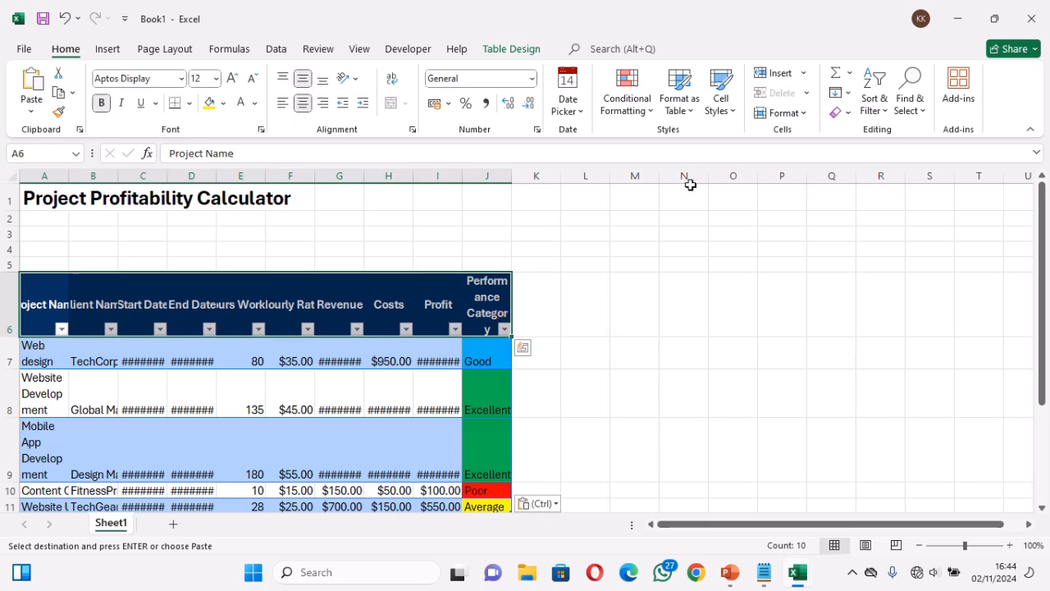
pyautogui.click(789, 113)
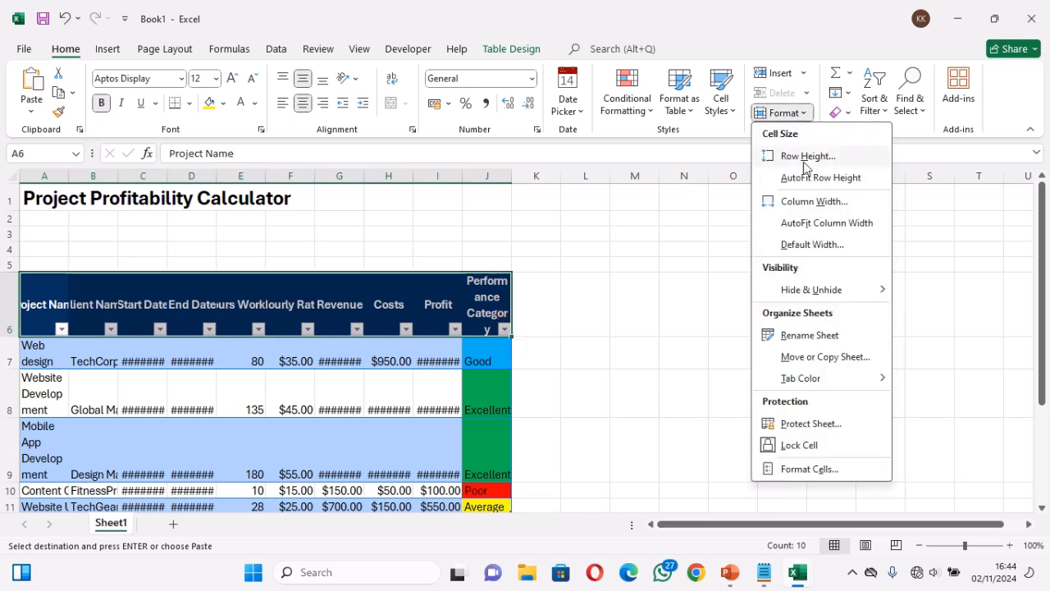
pyautogui.click(804, 201)
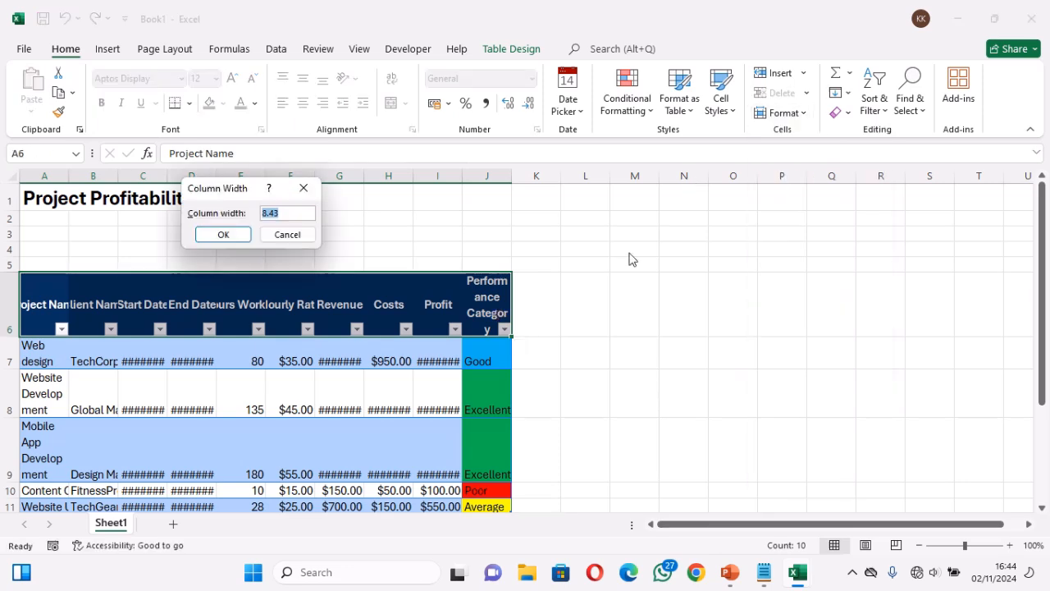
pyautogui.write('15')
pyautogui.press('Return')
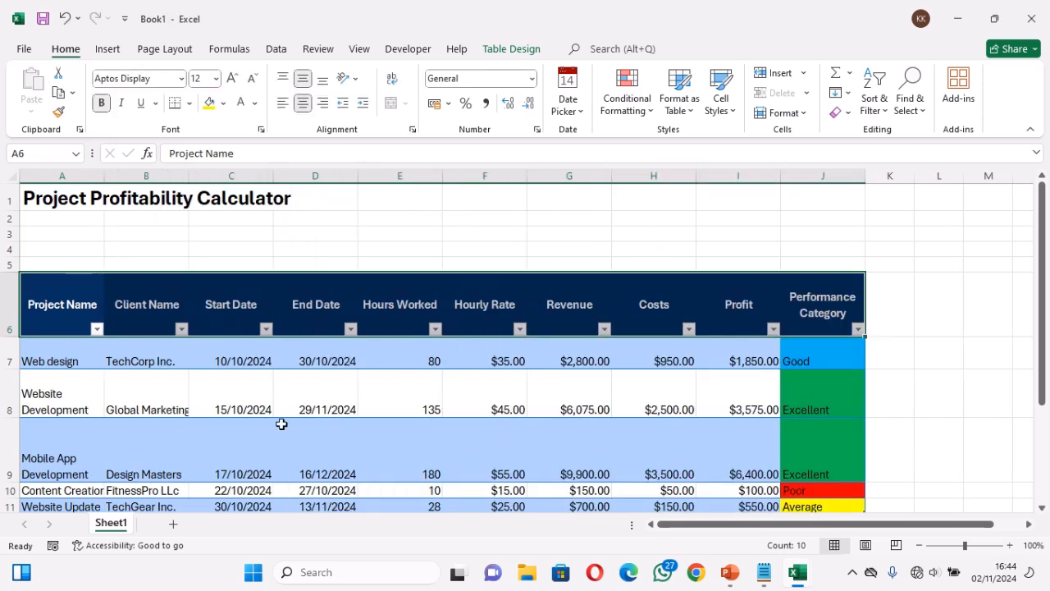
pyautogui.click(51, 355)
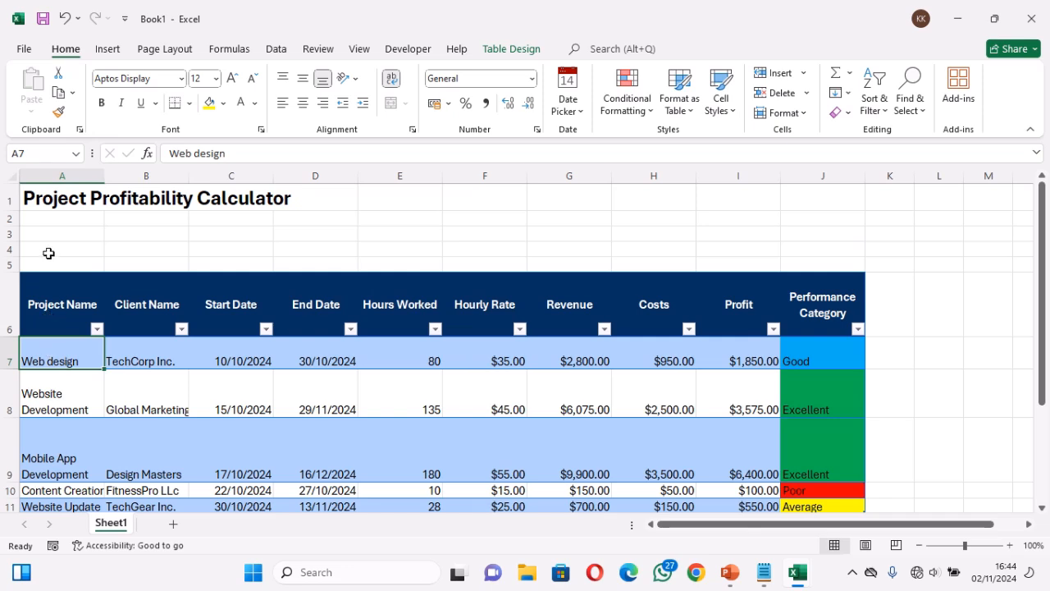
pyautogui.click(49, 253)
pyautogui.click(46, 305)
pyautogui.moveTo(47, 305); pyautogui.dragTo(838, 506)
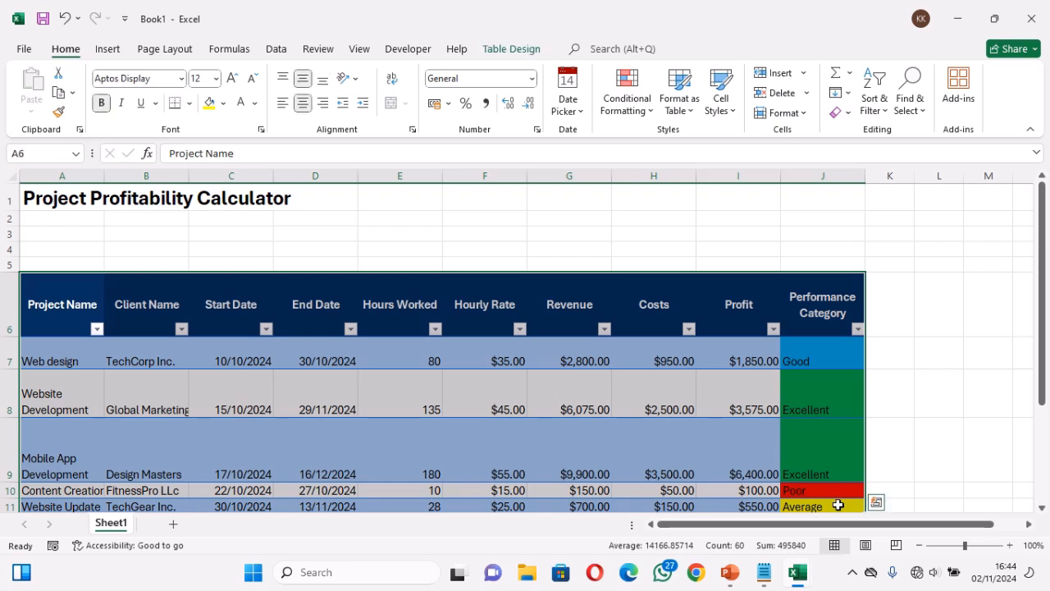
pyautogui.click(106, 51)
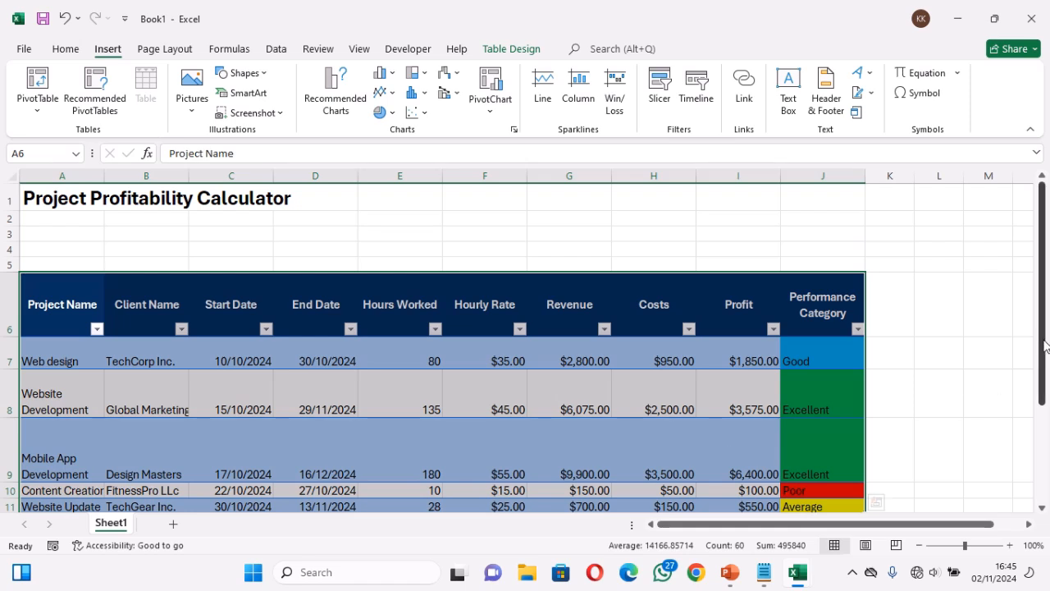
pyautogui.scroll(-2, 1045, 361)
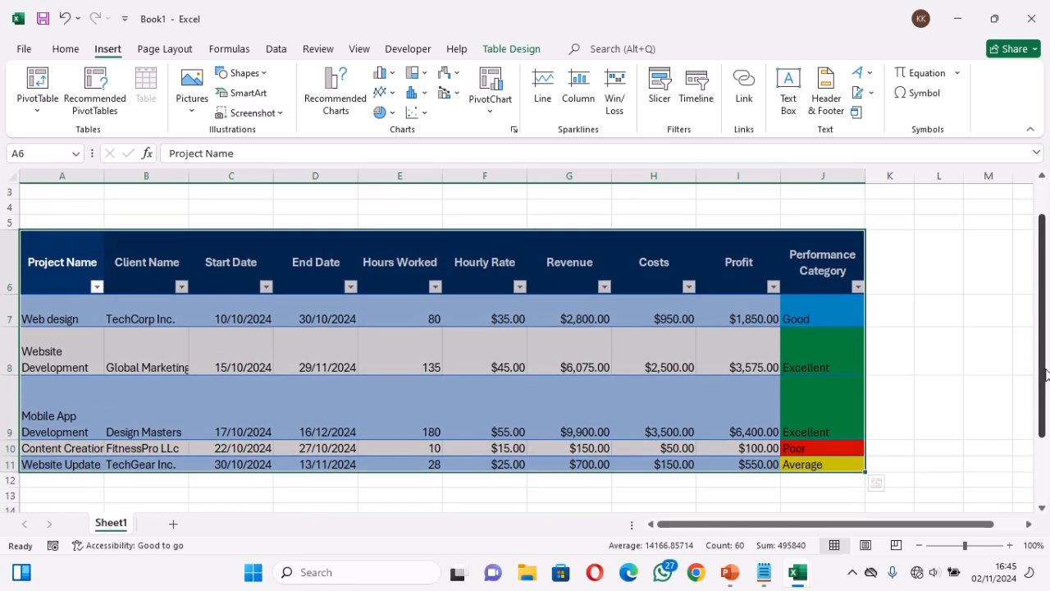
pyautogui.click(168, 464)
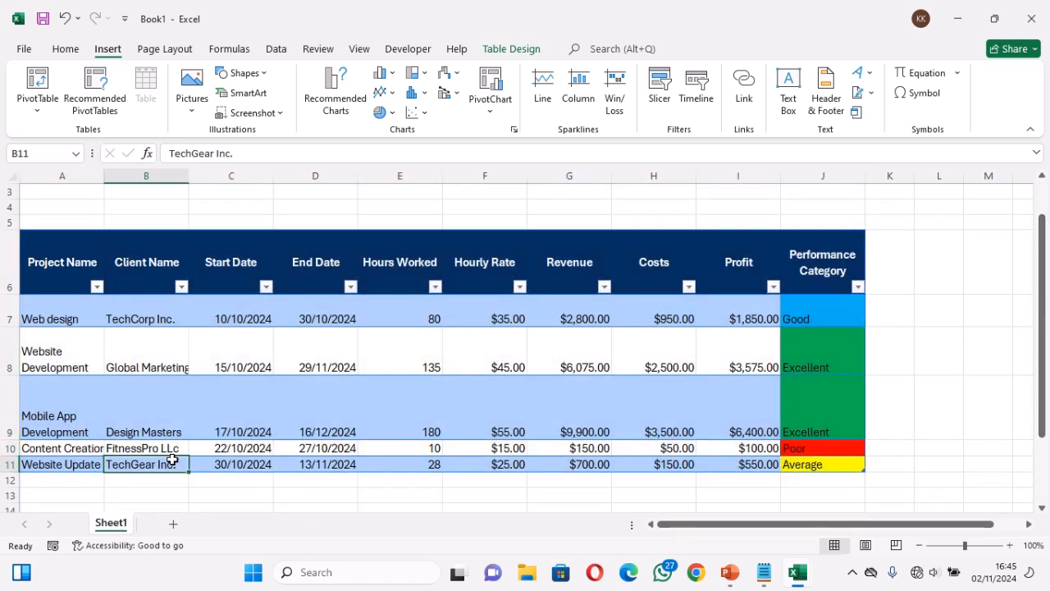
pyautogui.click(77, 464)
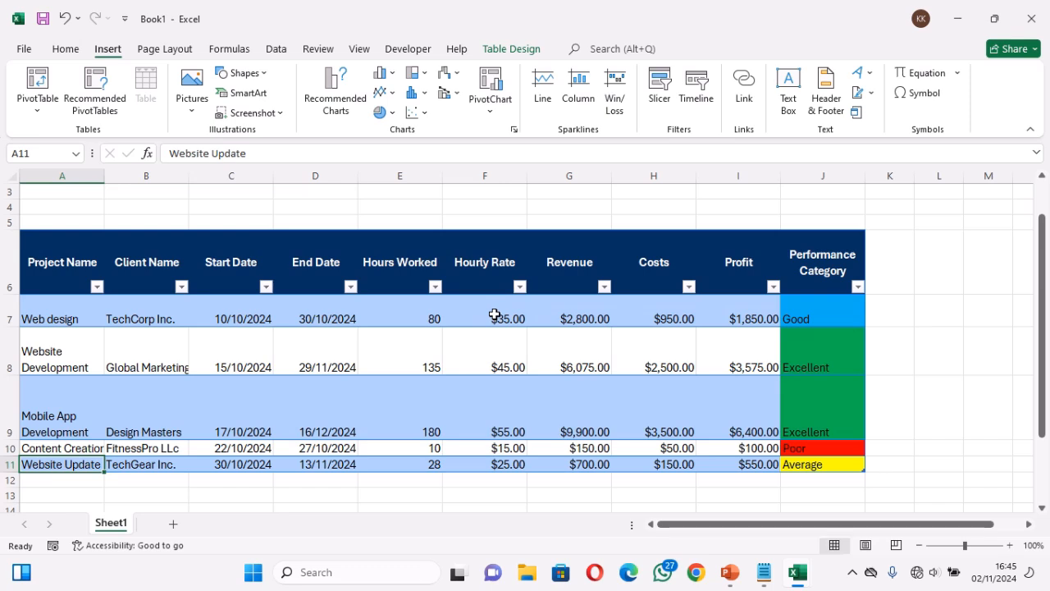
# Clear the formulas in the Revenue column for all five projects, G7 to G11
pyautogui.moveTo(581, 315); pyautogui.dragTo(590, 462)
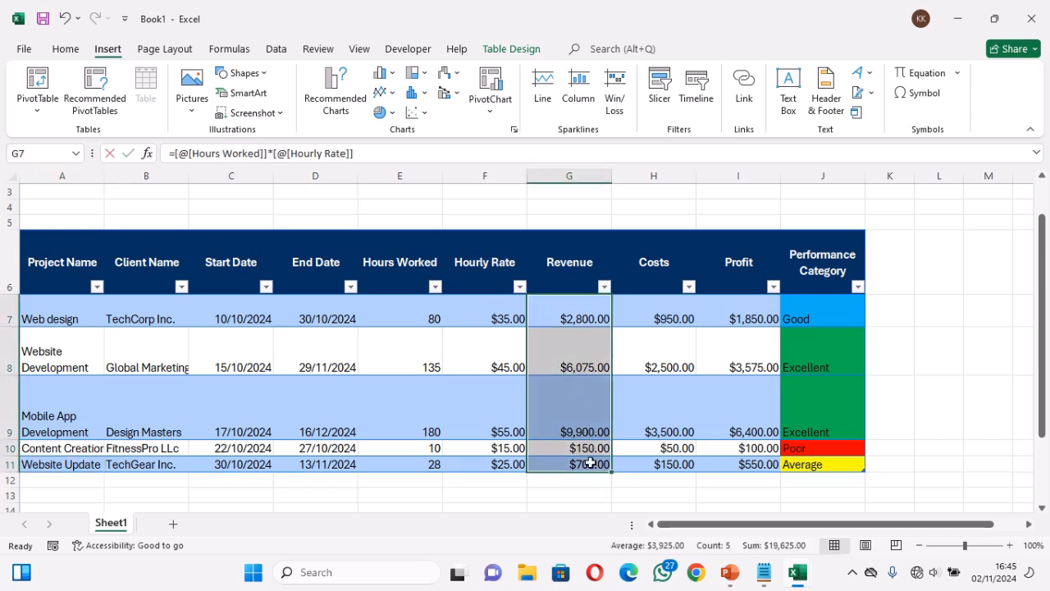
pyautogui.press('BackSpace')
pyautogui.press('Return')
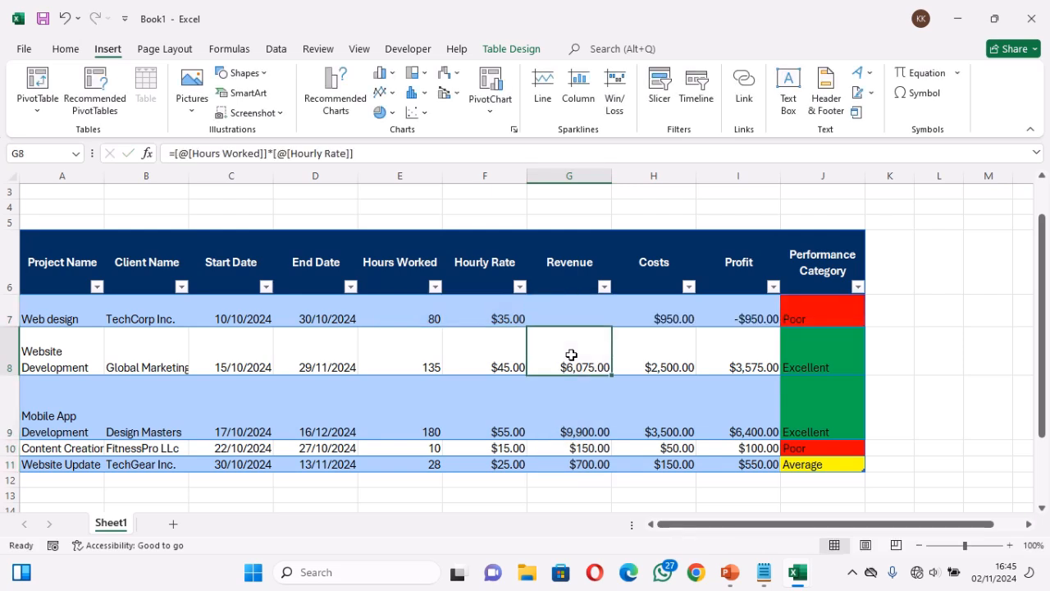
pyautogui.moveTo(570, 352); pyautogui.dragTo(582, 464)
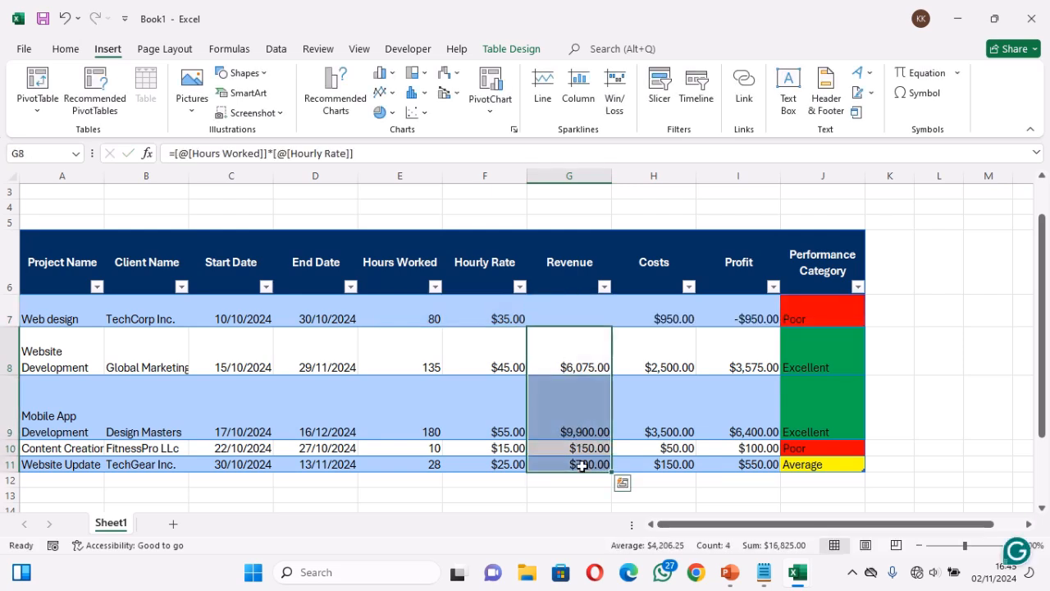
pyautogui.press('Delete')
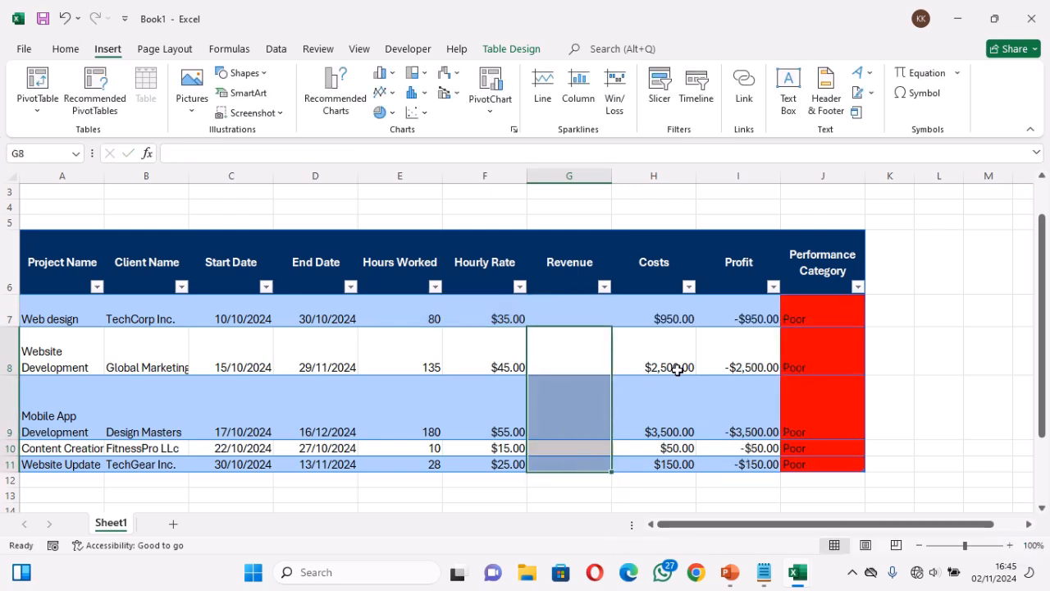
# Clear the contents of the Profit and Performance Category columns for all project rows, I7 to J11
pyautogui.moveTo(740, 317); pyautogui.dragTo(752, 465)
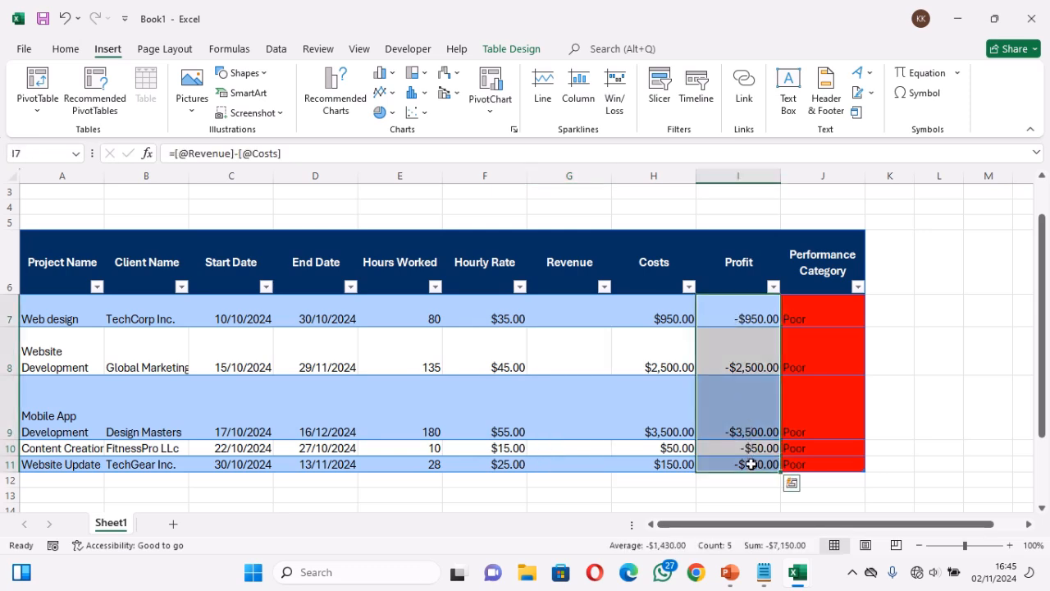
pyautogui.press('Delete')
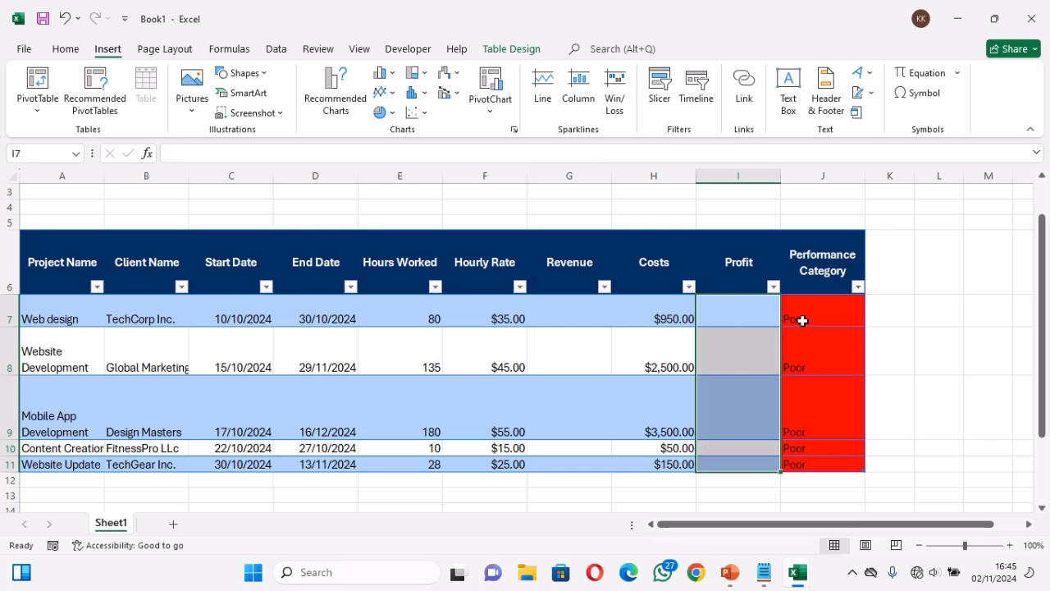
pyautogui.moveTo(802, 319); pyautogui.dragTo(820, 466)
pyautogui.press('BackSpace')
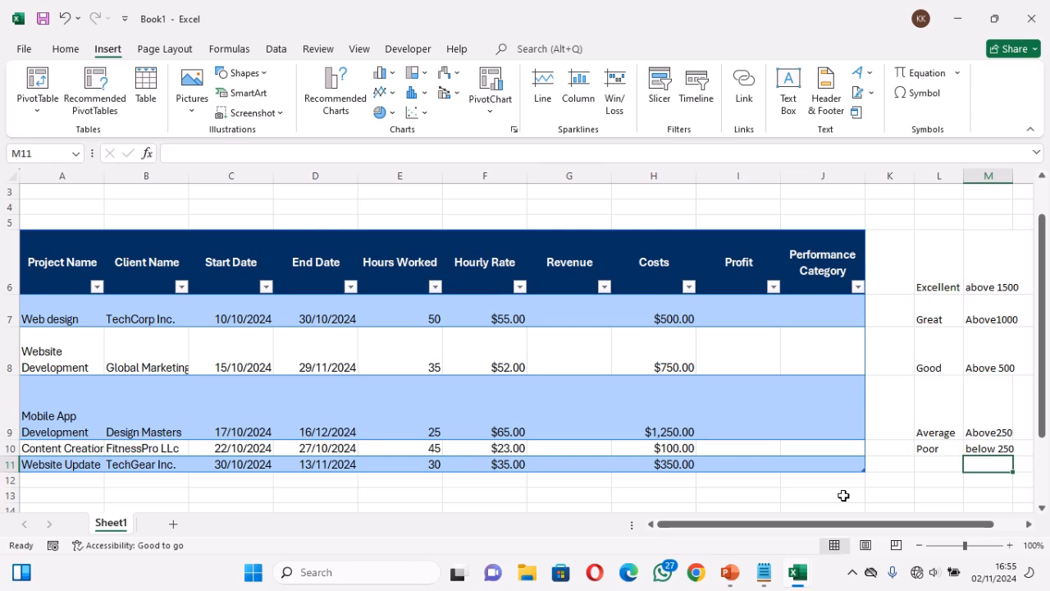
# Review the performance category names and their profit thresholds beside the table in L6 to M10
pyautogui.click(943, 284)
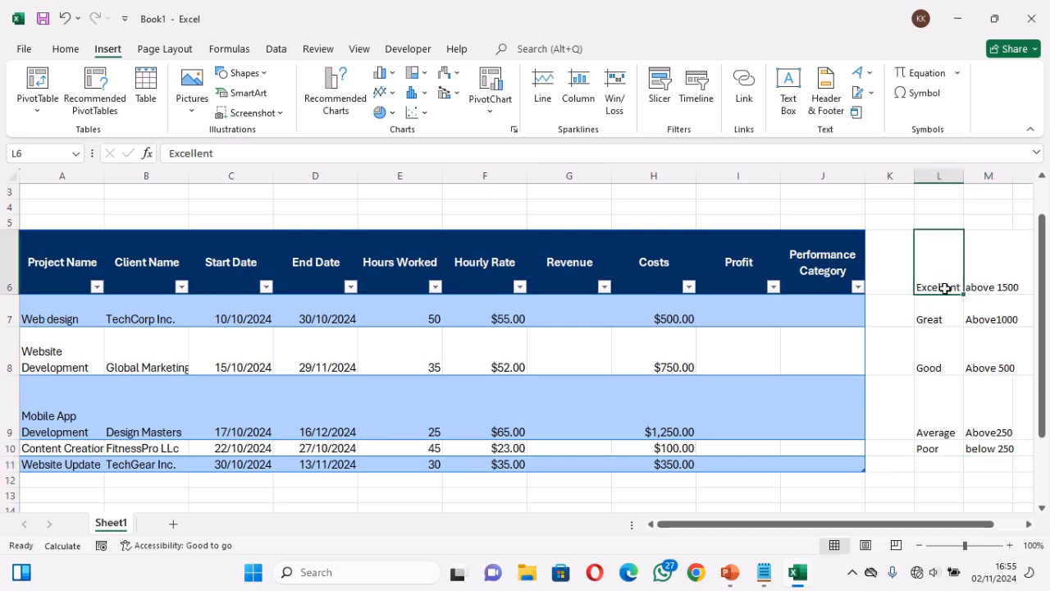
pyautogui.click(944, 321)
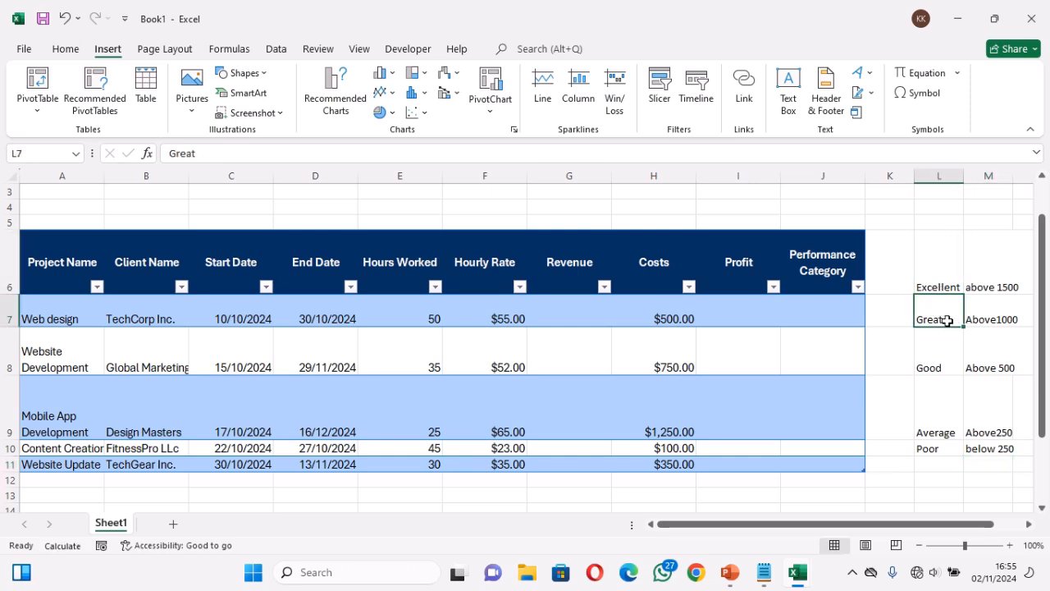
pyautogui.click(946, 363)
pyautogui.click(932, 422)
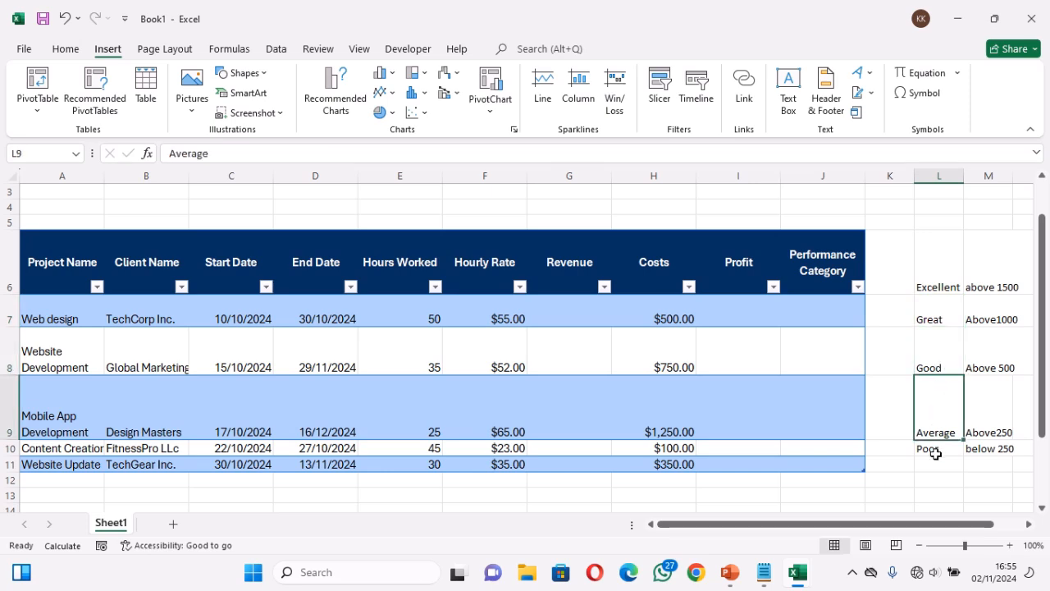
pyautogui.click(935, 453)
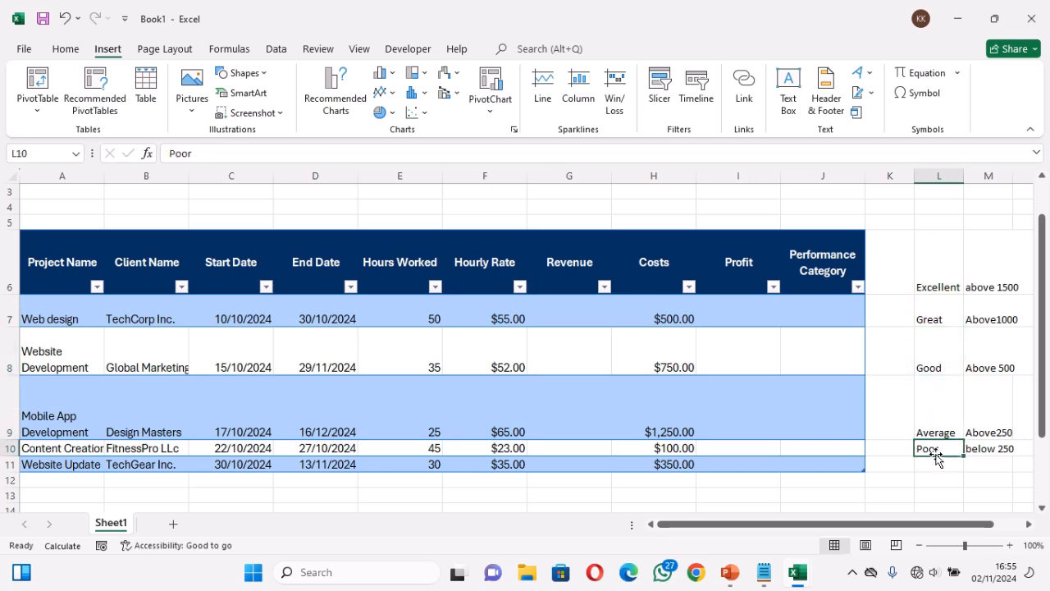
pyautogui.click(980, 283)
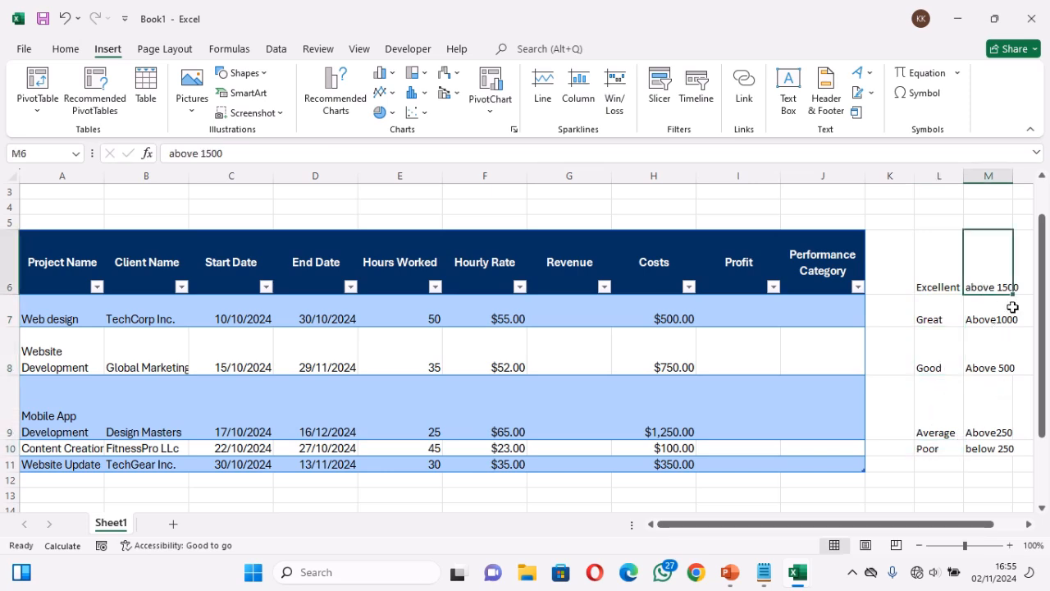
pyautogui.click(936, 289)
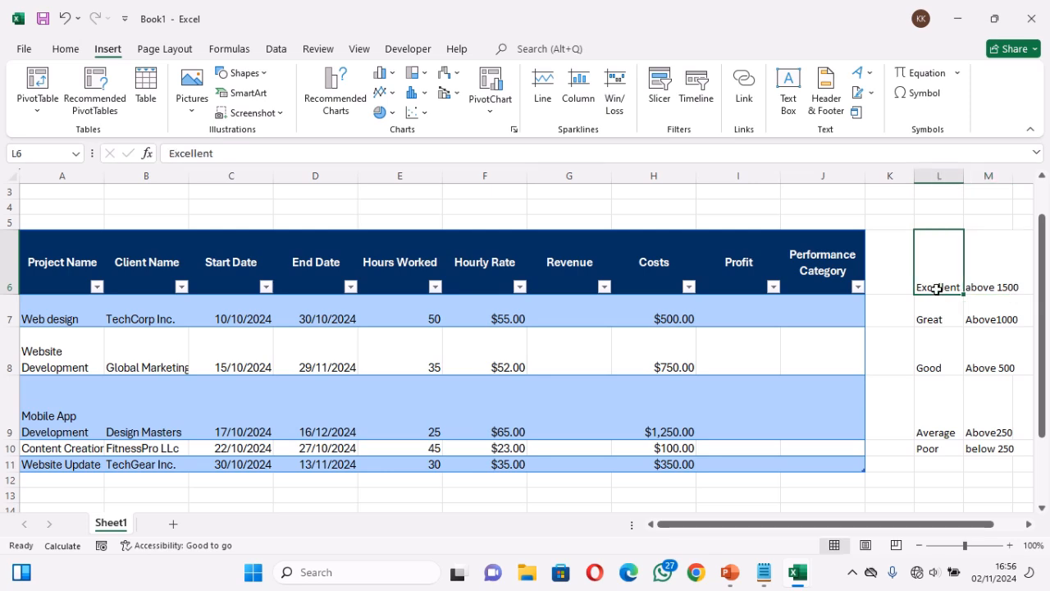
pyautogui.click(979, 317)
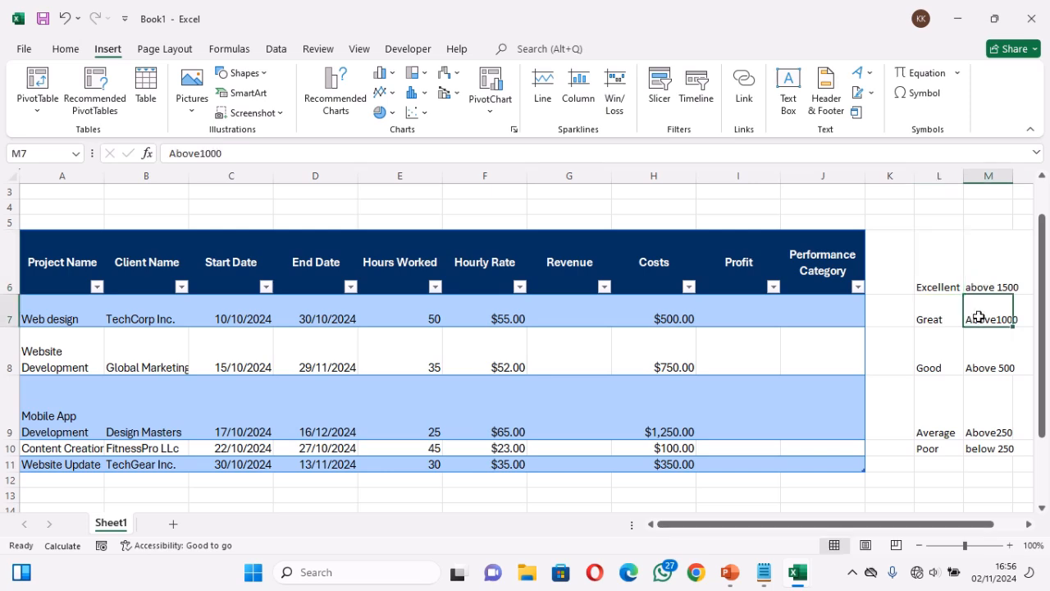
pyautogui.click(985, 366)
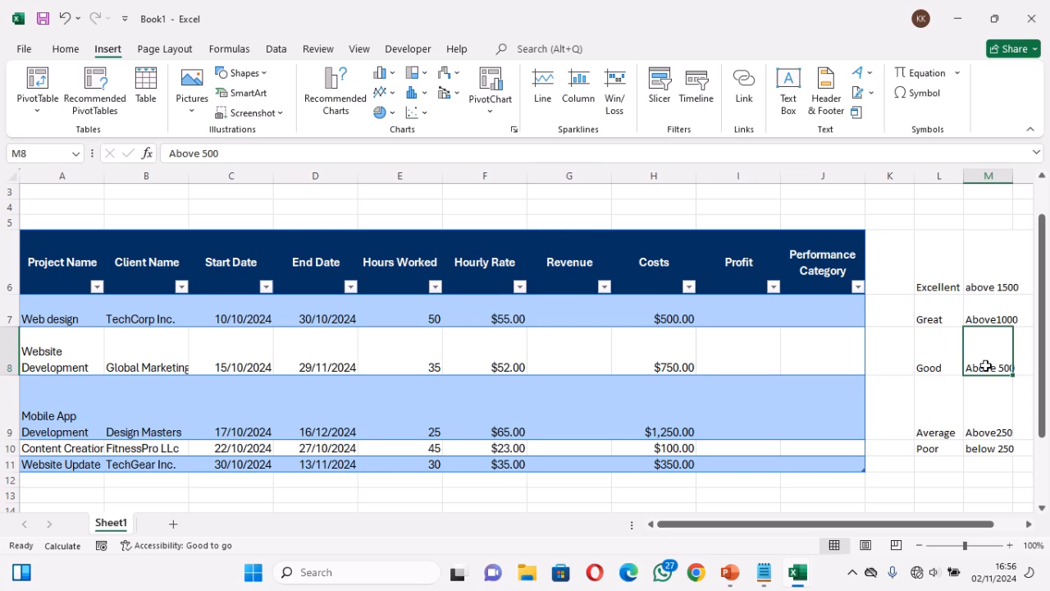
pyautogui.click(983, 435)
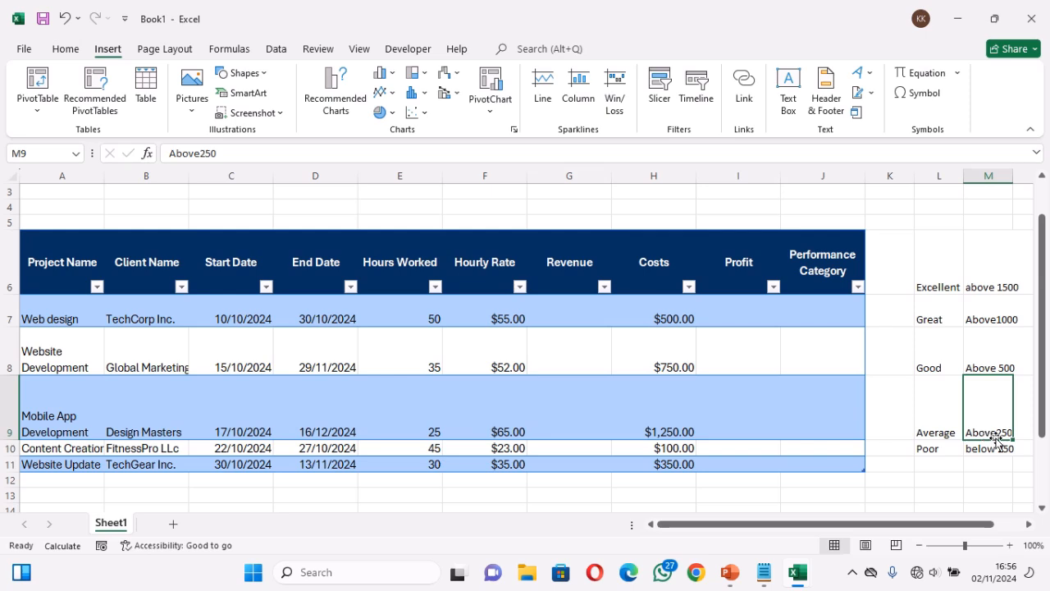
pyautogui.click(995, 449)
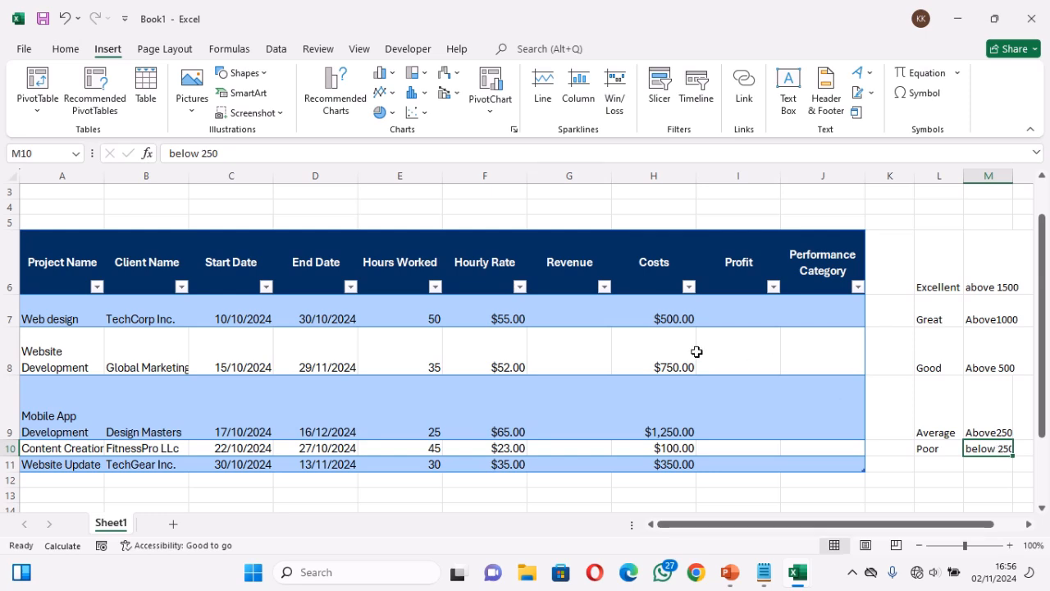
pyautogui.click(816, 318)
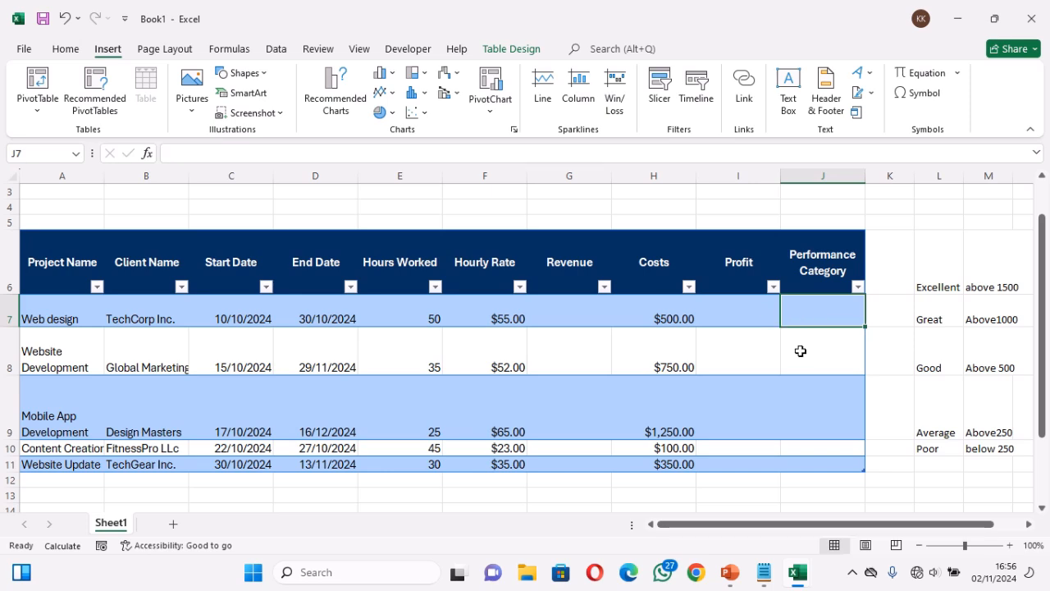
pyautogui.click(573, 309)
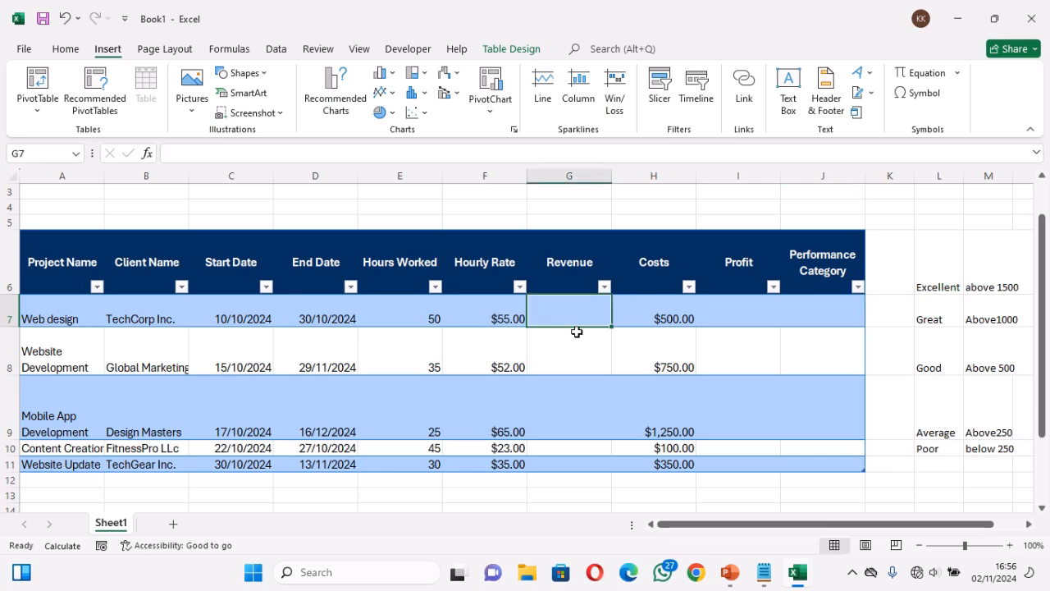
pyautogui.click(748, 310)
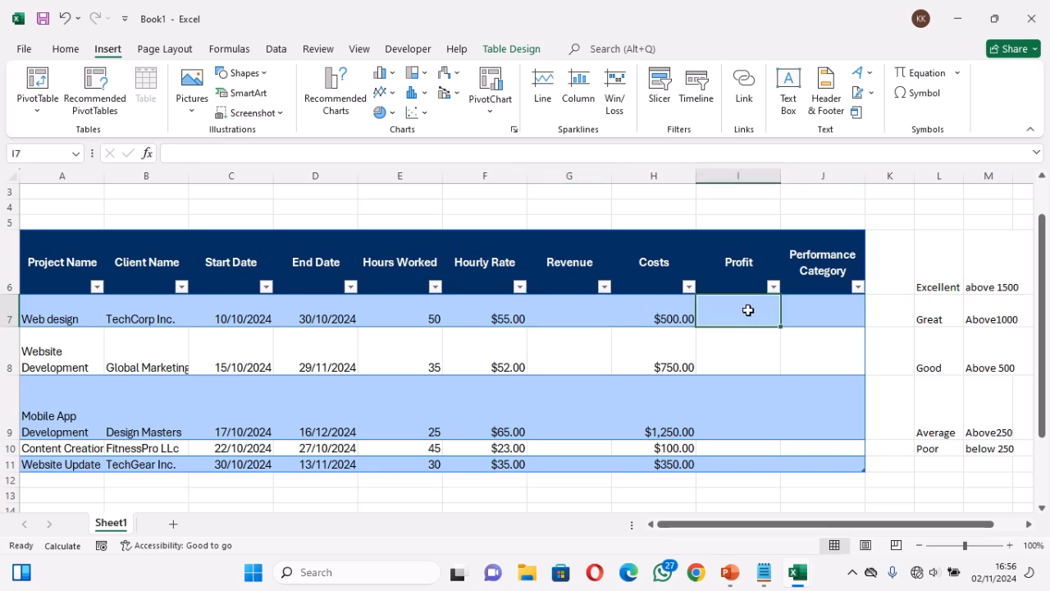
# Calculate Revenue from G7 in the project table by multiplying Hours Worked by Hourly Rate
pyautogui.click(567, 313)
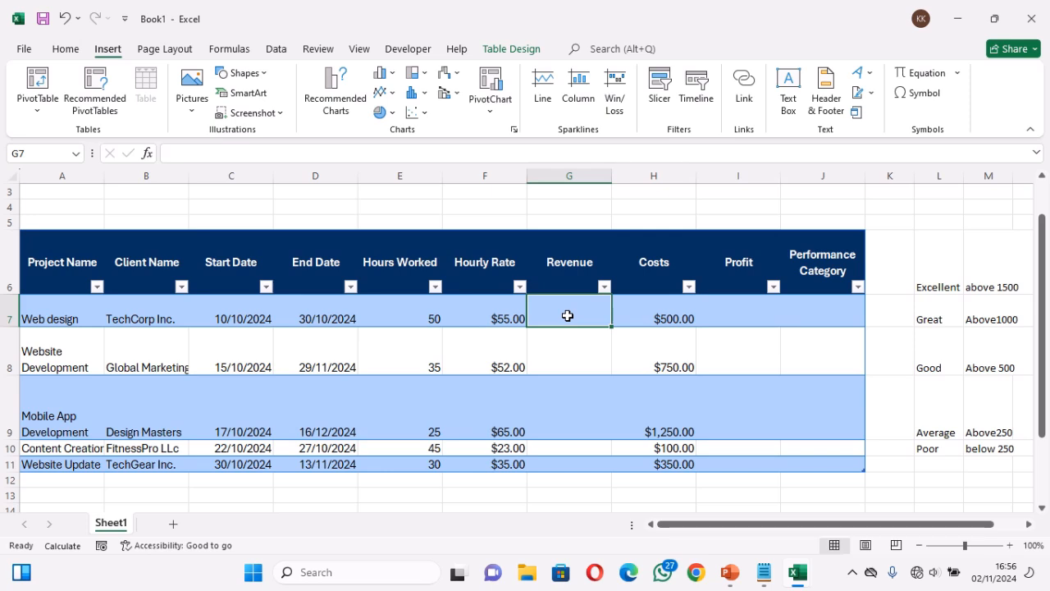
pyautogui.write('=')
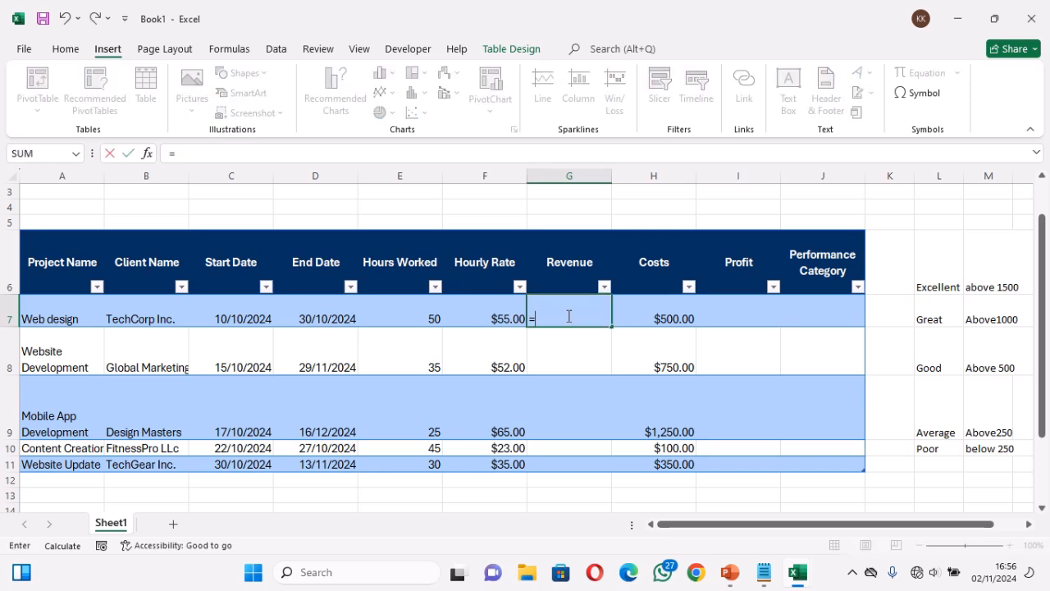
pyautogui.click(424, 320)
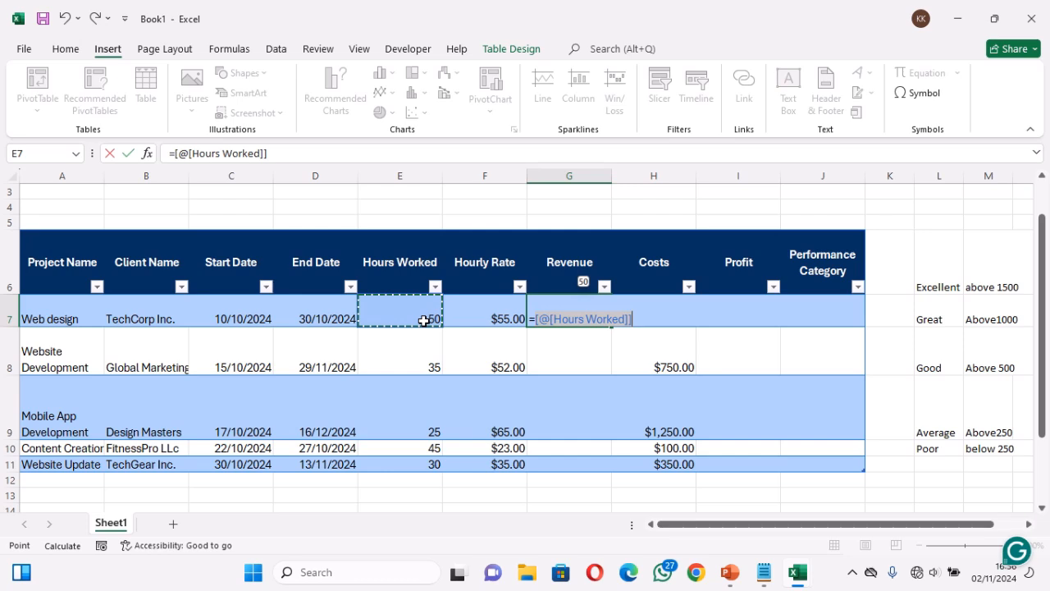
pyautogui.write('*')
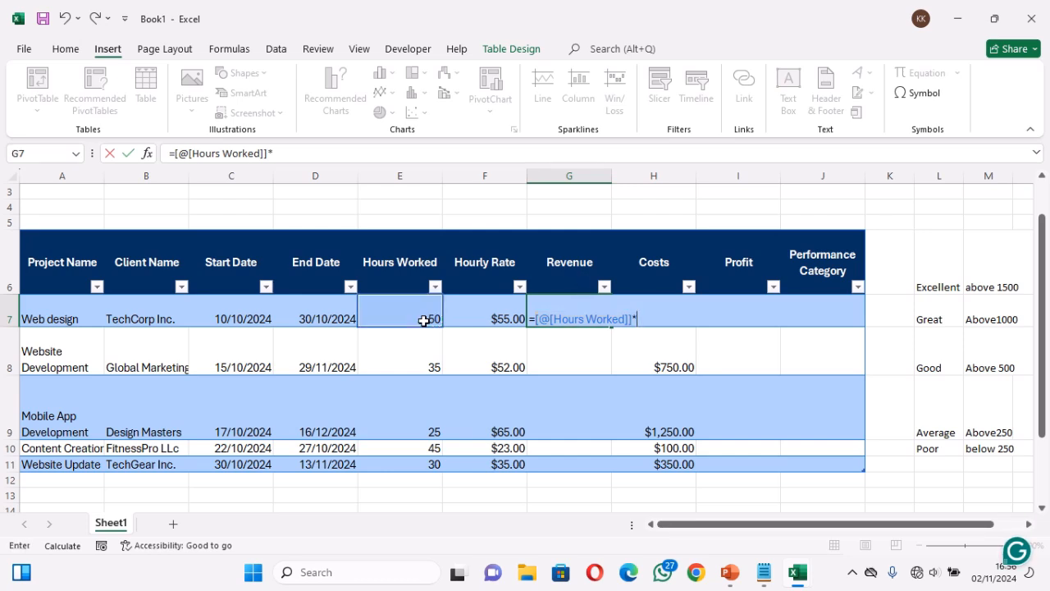
pyautogui.click(483, 318)
pyautogui.press('Return')
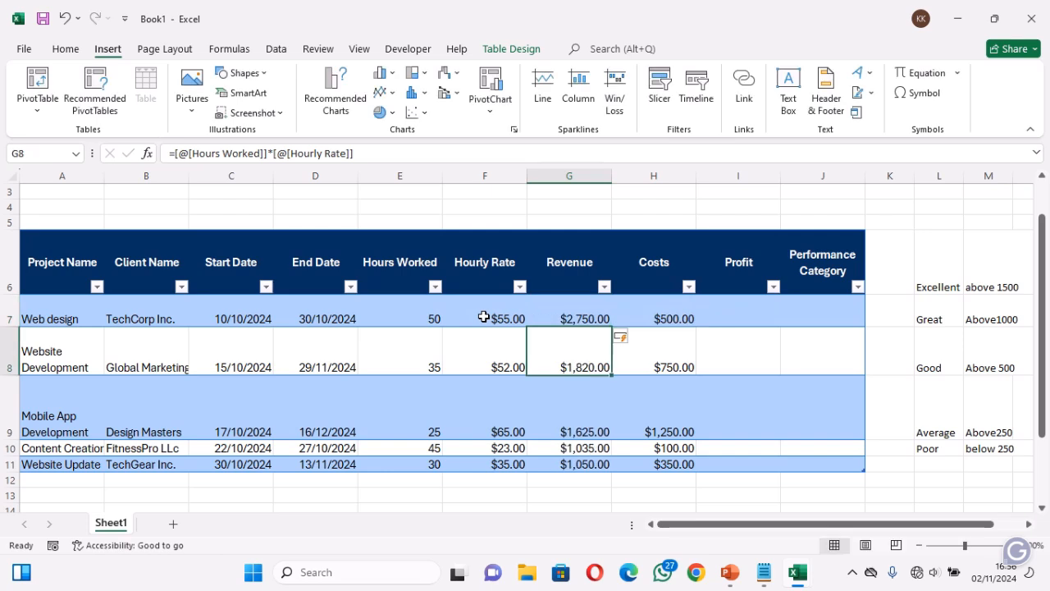
pyautogui.click(585, 315)
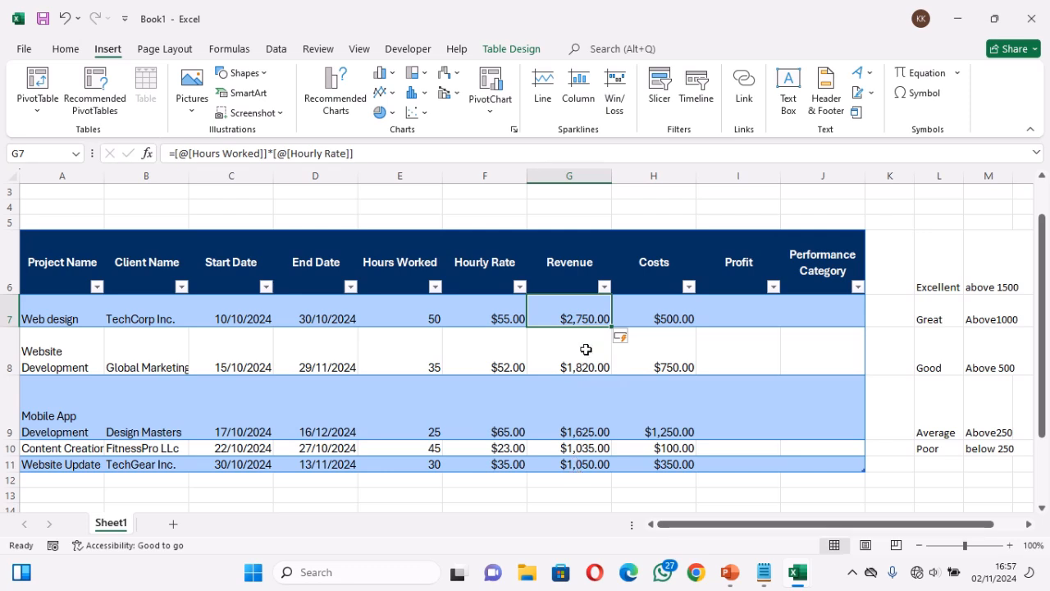
# Calculate Profit from I7 in the project table by subtracting Costs from Revenue
pyautogui.click(747, 314)
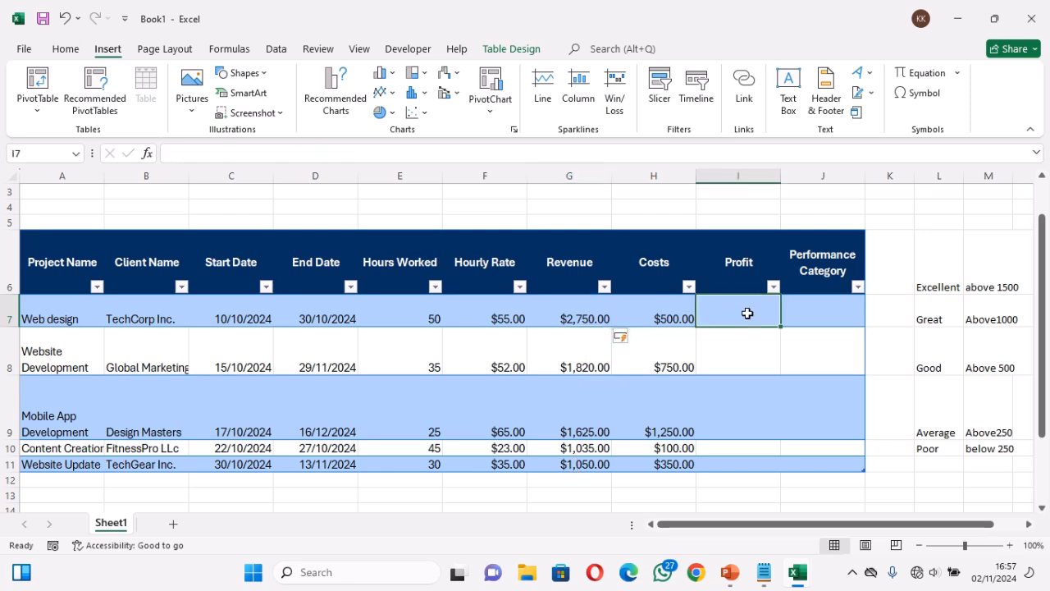
pyautogui.doubleClick(748, 313)
pyautogui.write('=')
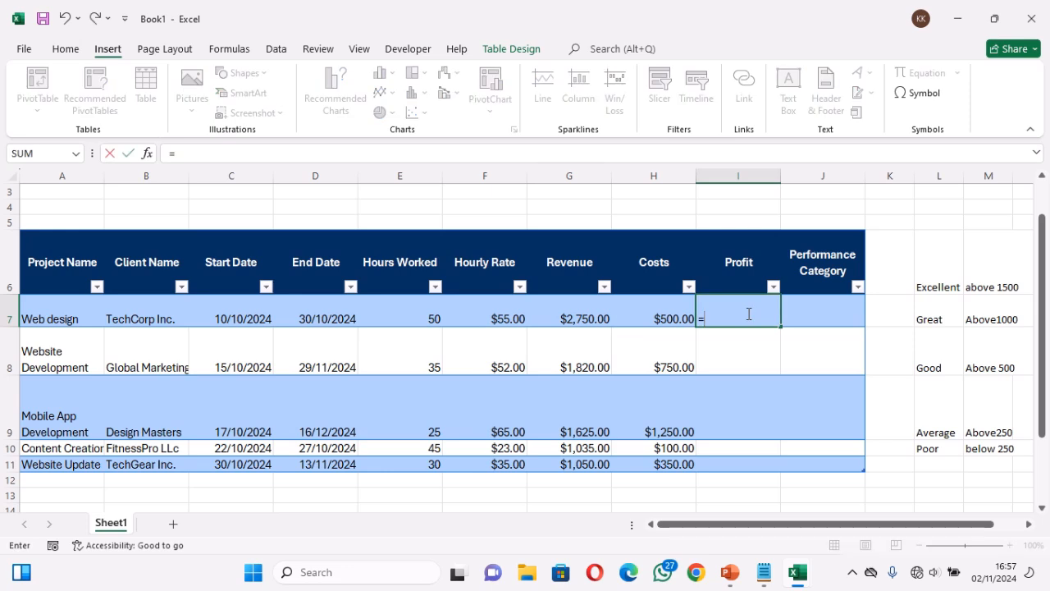
pyautogui.click(590, 320)
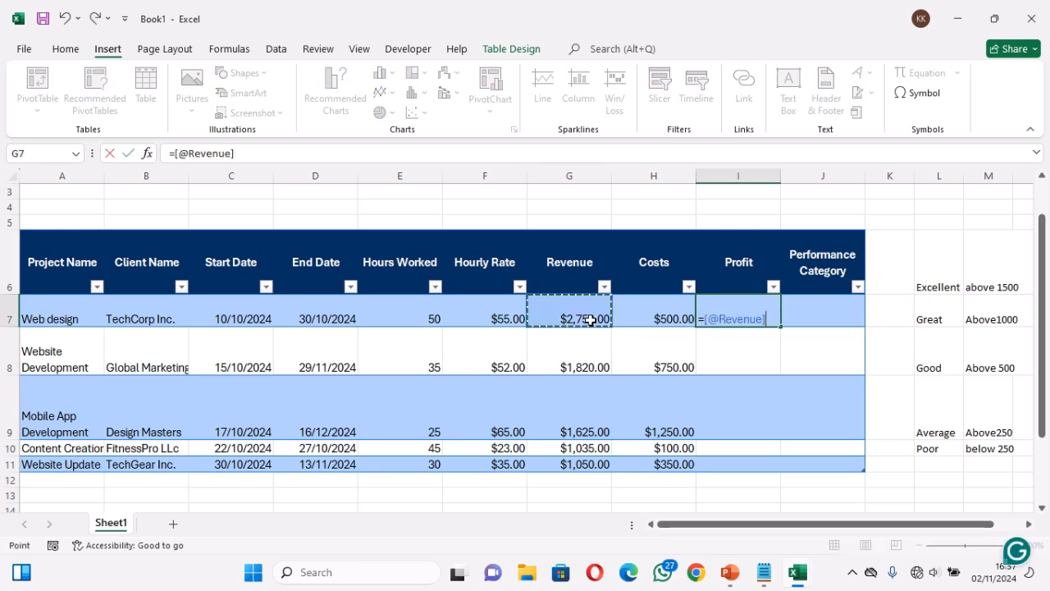
pyautogui.write('-')
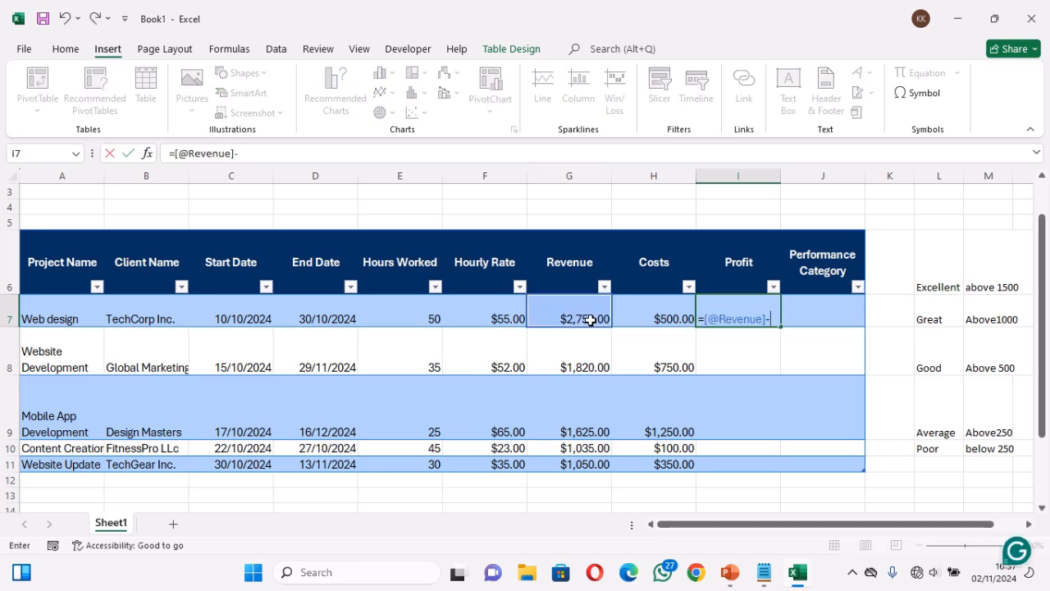
pyautogui.click(649, 311)
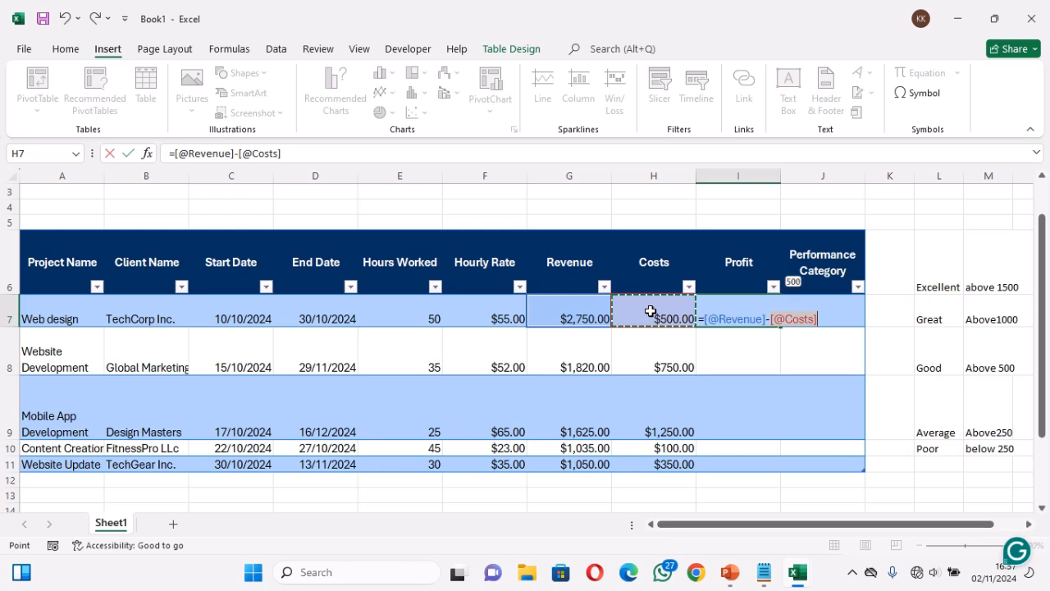
pyautogui.press('Return')
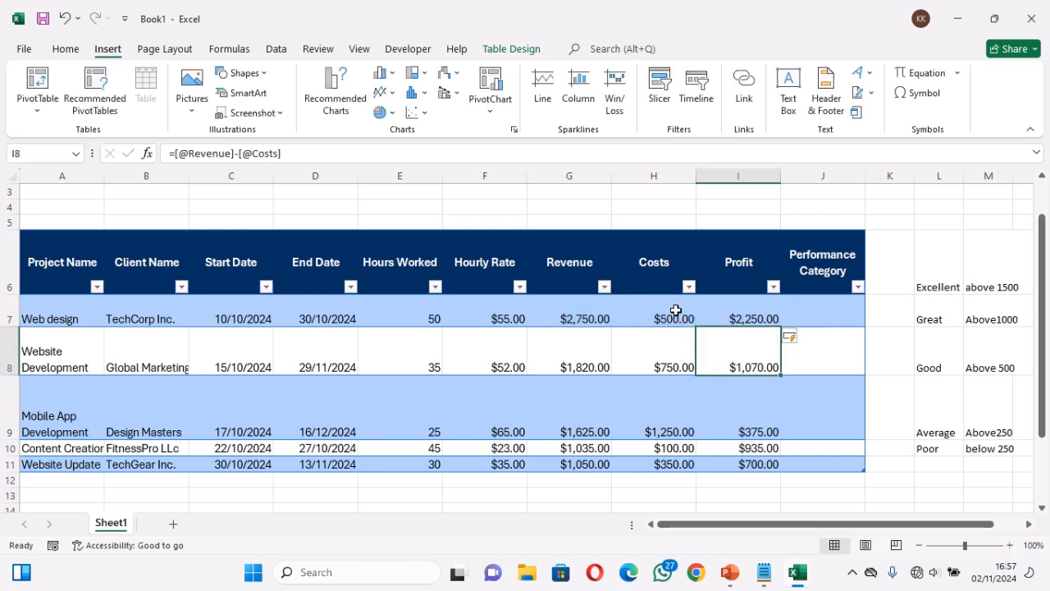
# Begin an IF formula in J7 under Performance Category that returns "Excellent" when the row's Profit is above 1500
pyautogui.click(821, 316)
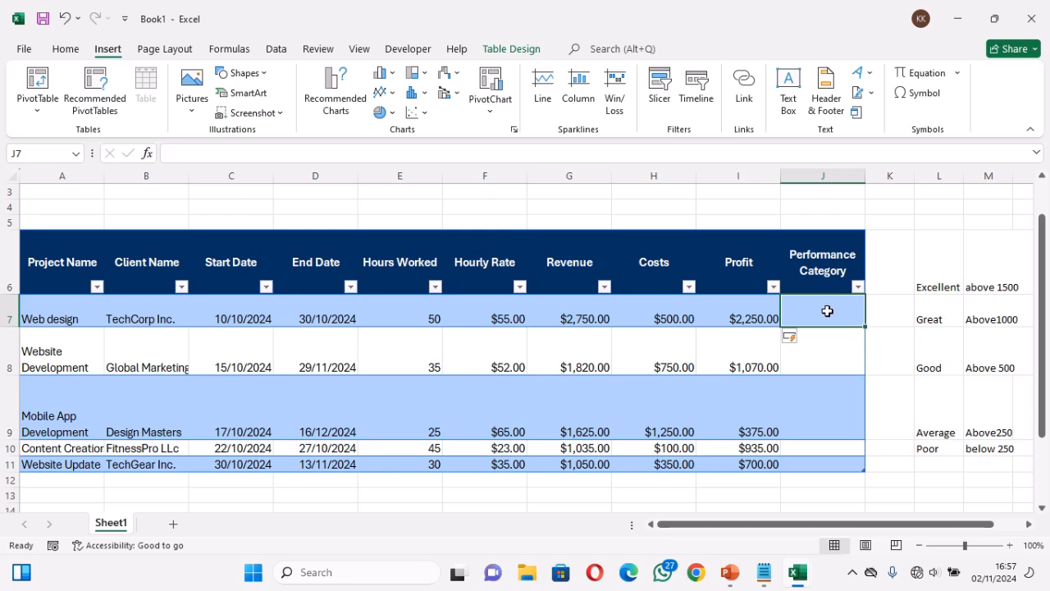
pyautogui.write('=')
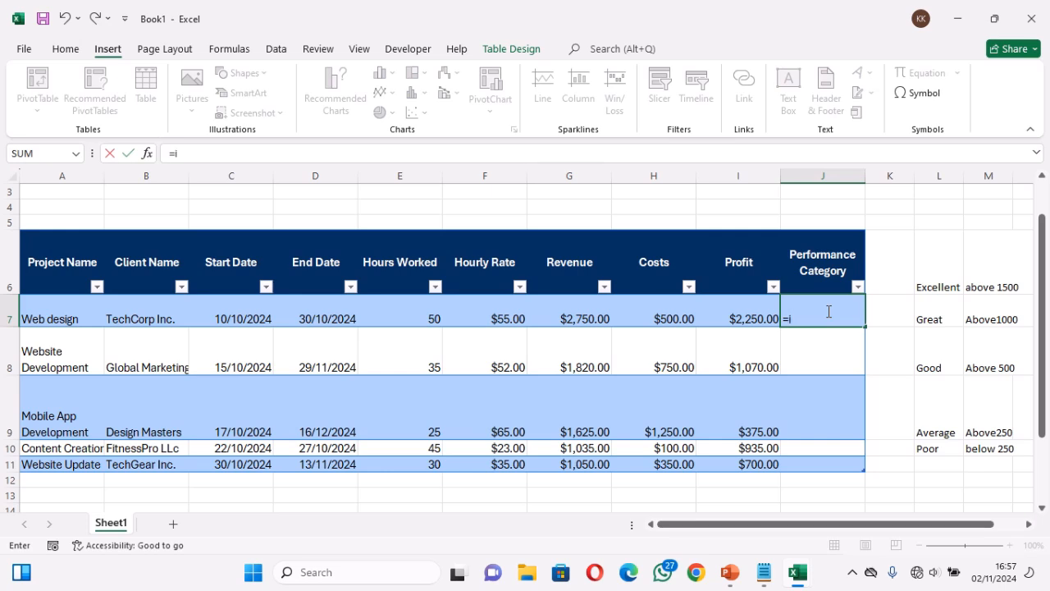
pyautogui.write('if')
pyautogui.press('Tab')
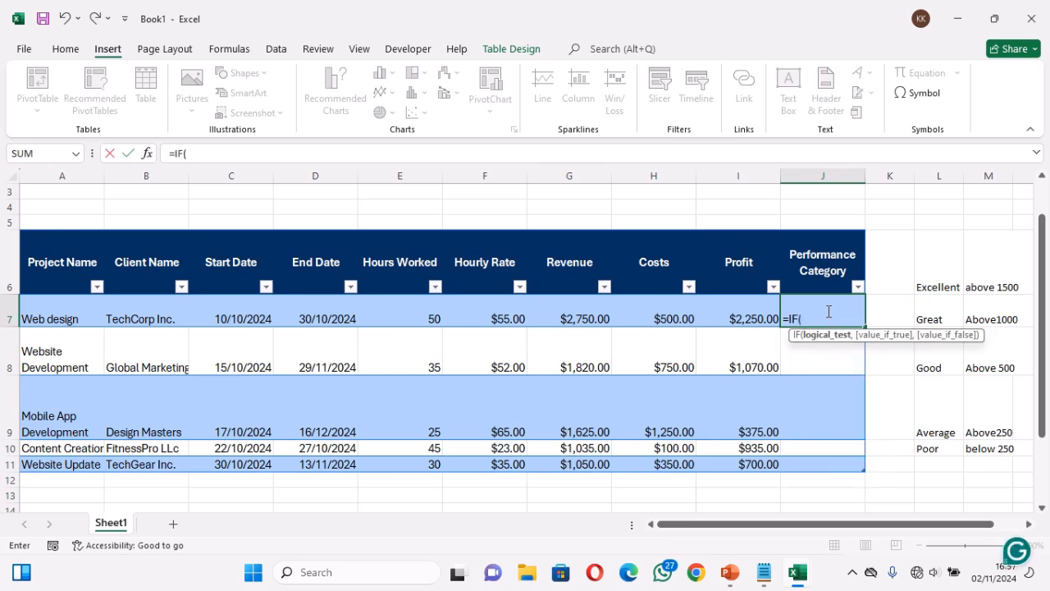
pyautogui.click(739, 318)
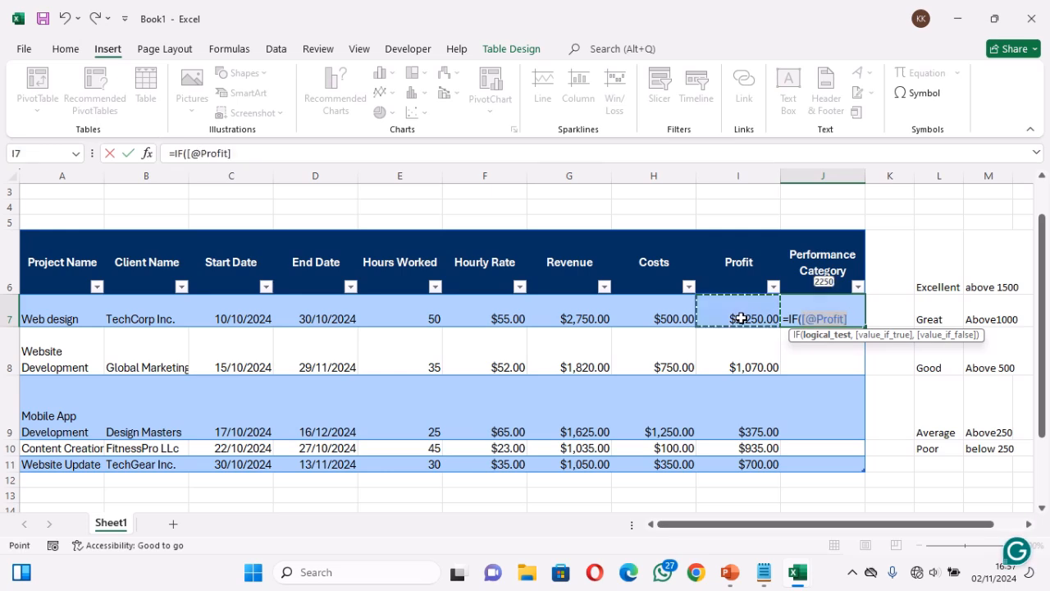
pyautogui.write('>')
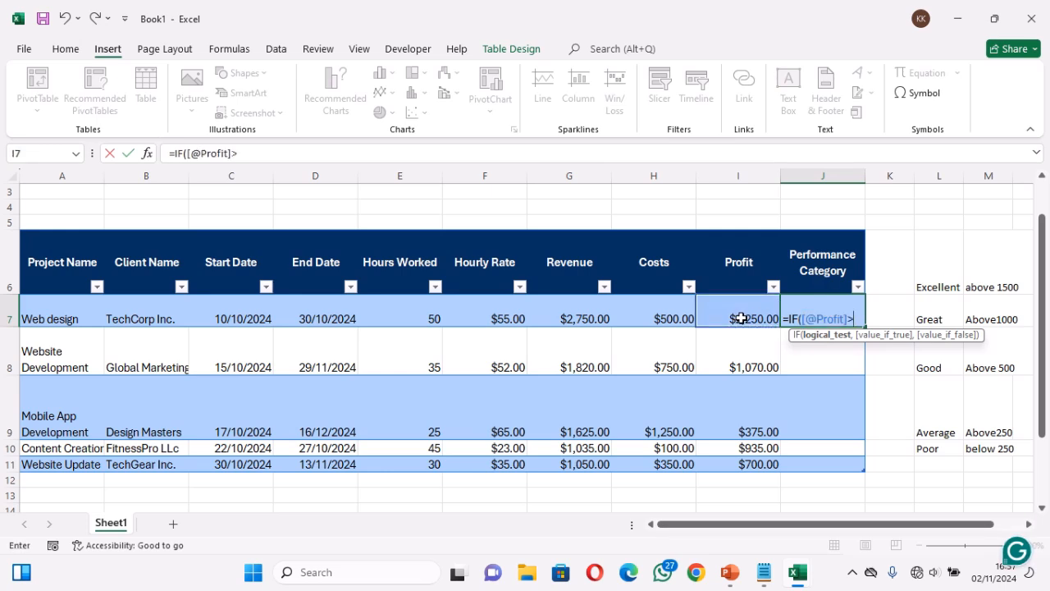
pyautogui.write('15')
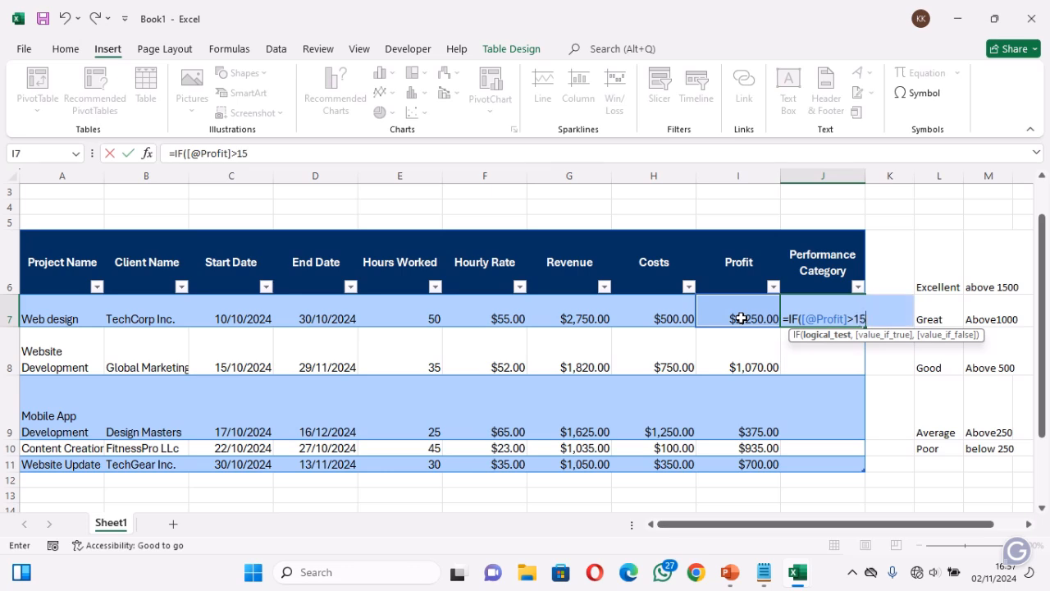
pyautogui.write('00,')
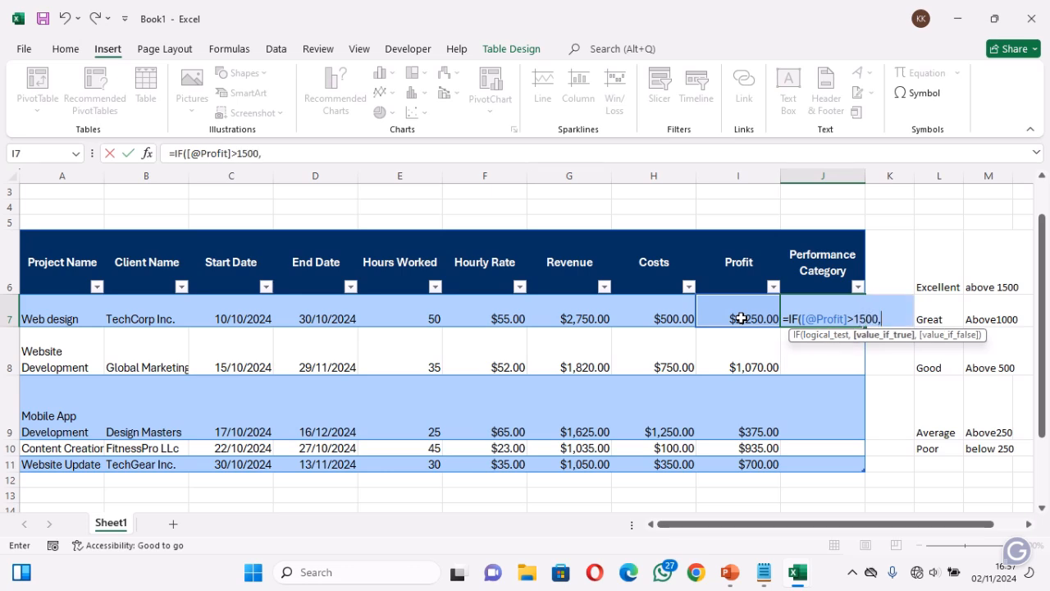
pyautogui.write('"Excelle')
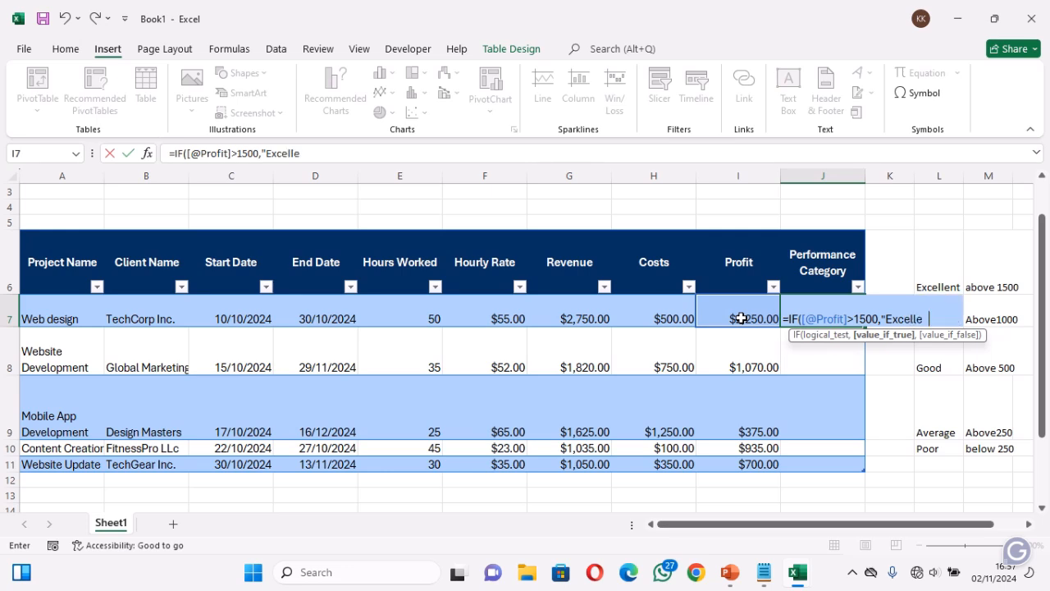
pyautogui.write('nt",')
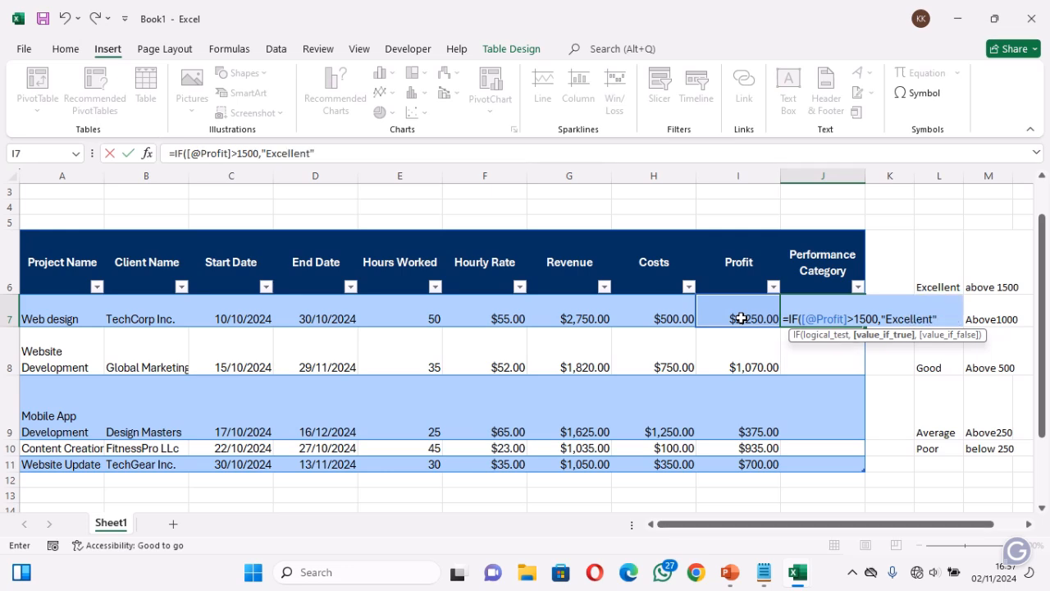
pyautogui.write('if')
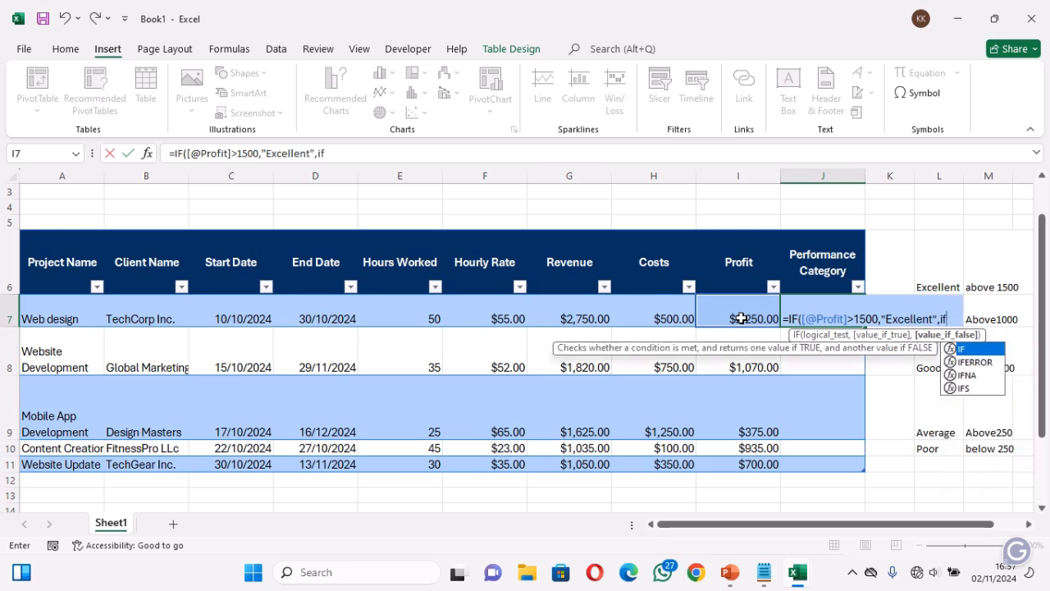
# Nest a second IF in the J7 formula that returns "Great" when Profit is above 1000
pyautogui.press('Tab')
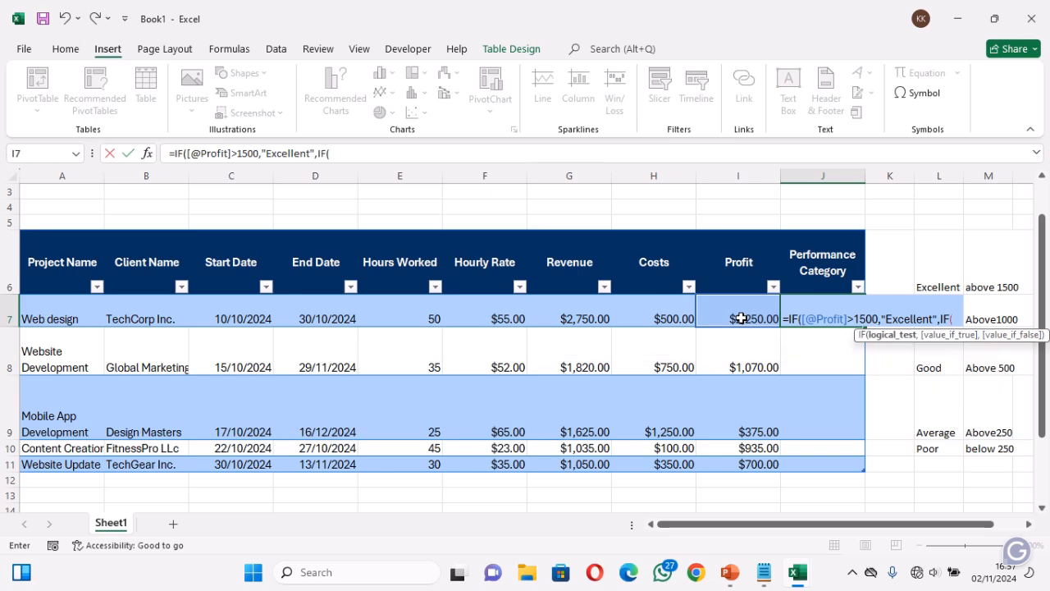
pyautogui.click(739, 316)
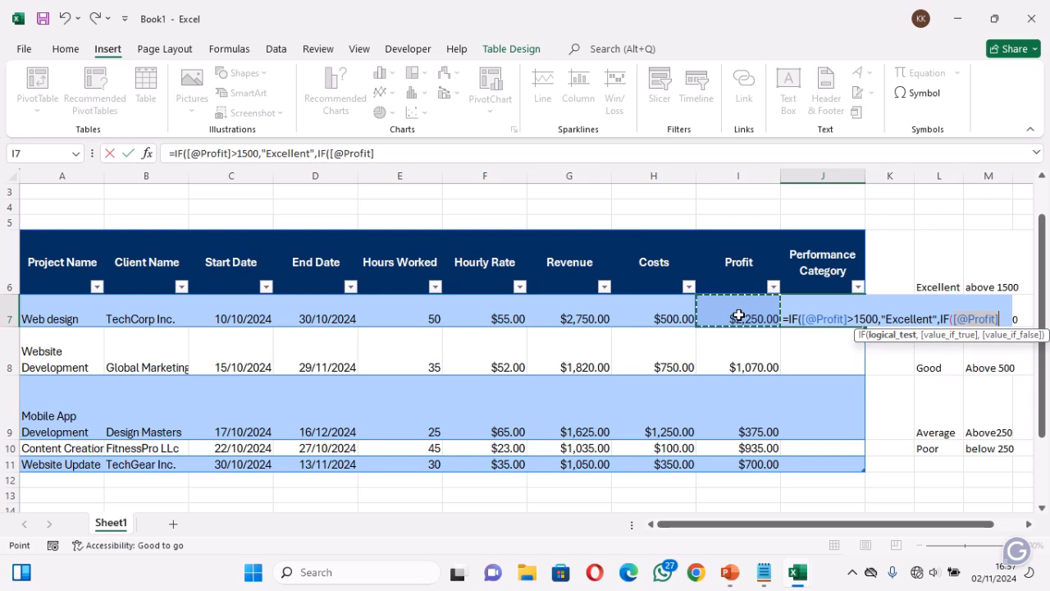
pyautogui.write('>1000')
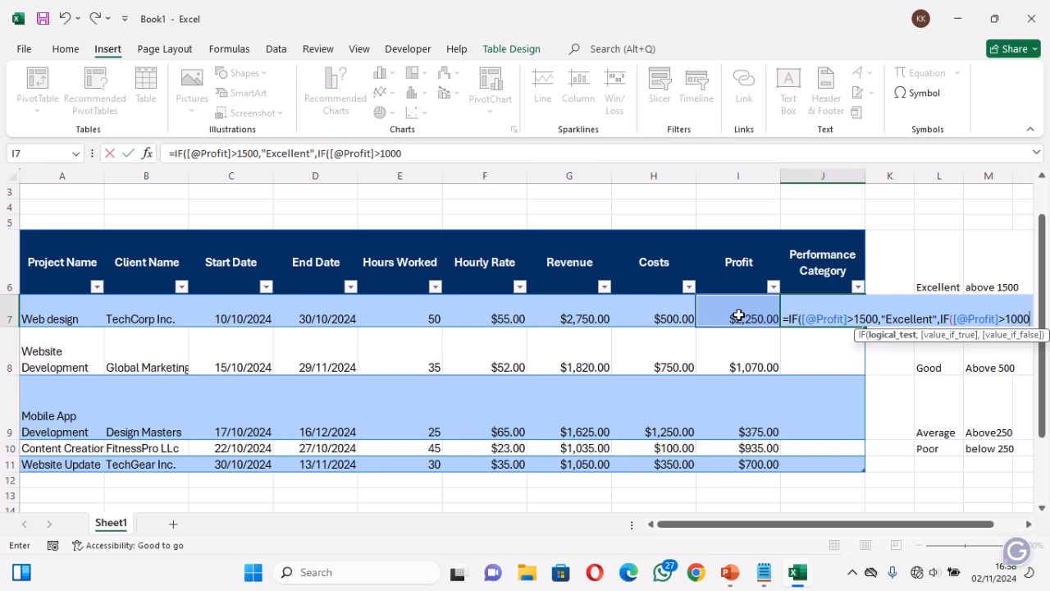
pyautogui.write(',')
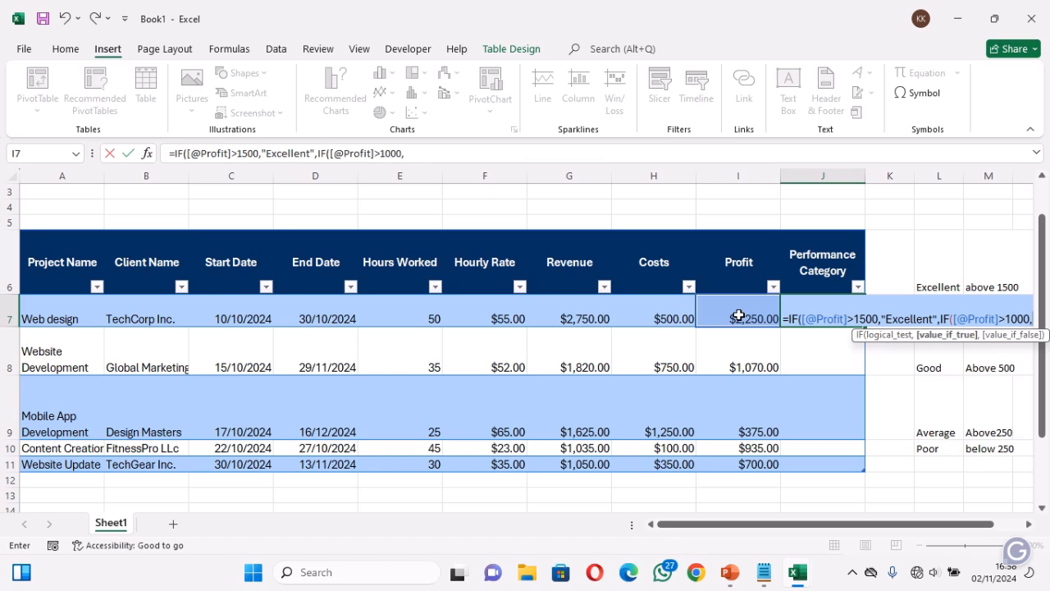
pyautogui.write('"Gr')
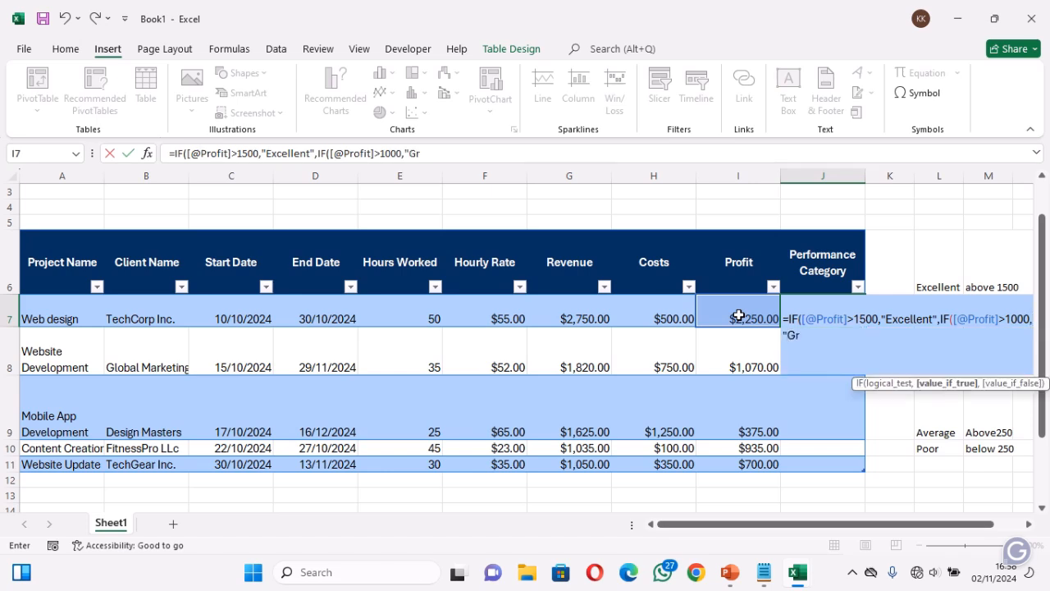
pyautogui.write('eat",If')
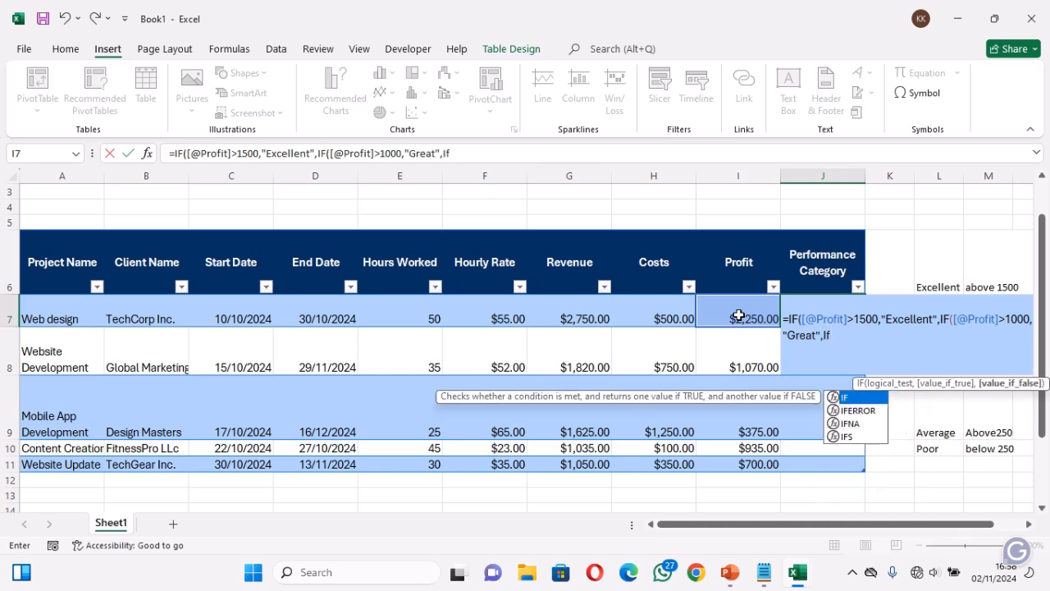
# Nest a third IF in the J7 formula that returns "Good" when the row's Profit is above 500
pyautogui.press('Escape')
pyautogui.press('Return')
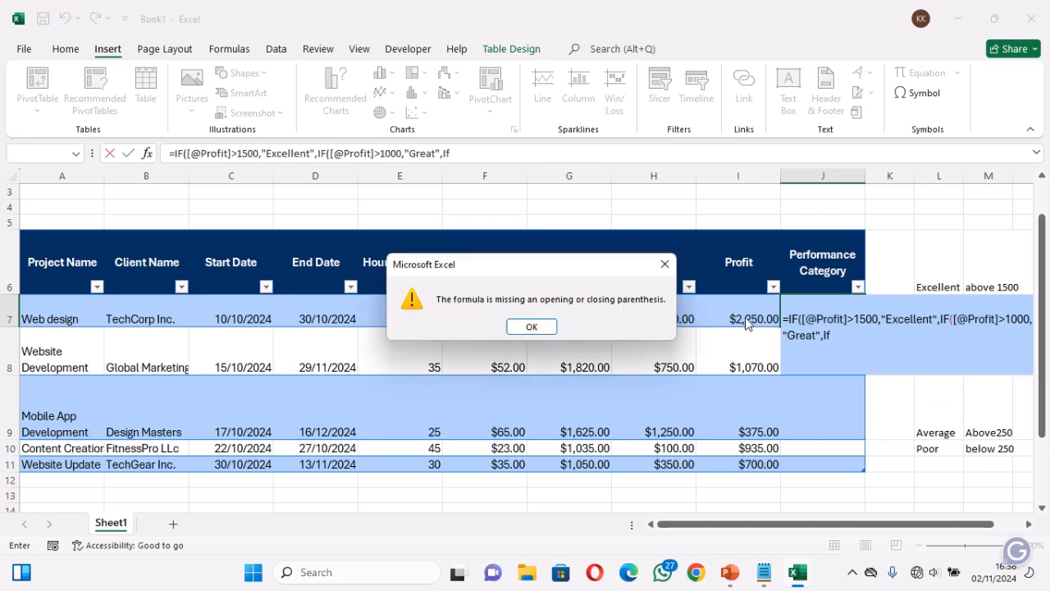
pyautogui.click(531, 326)
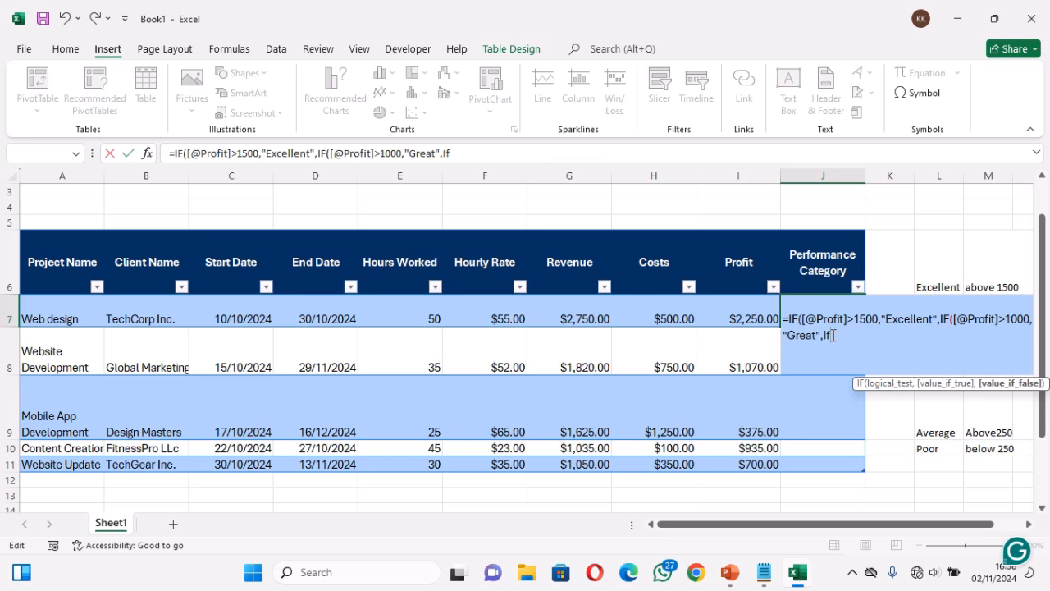
pyautogui.write('(')
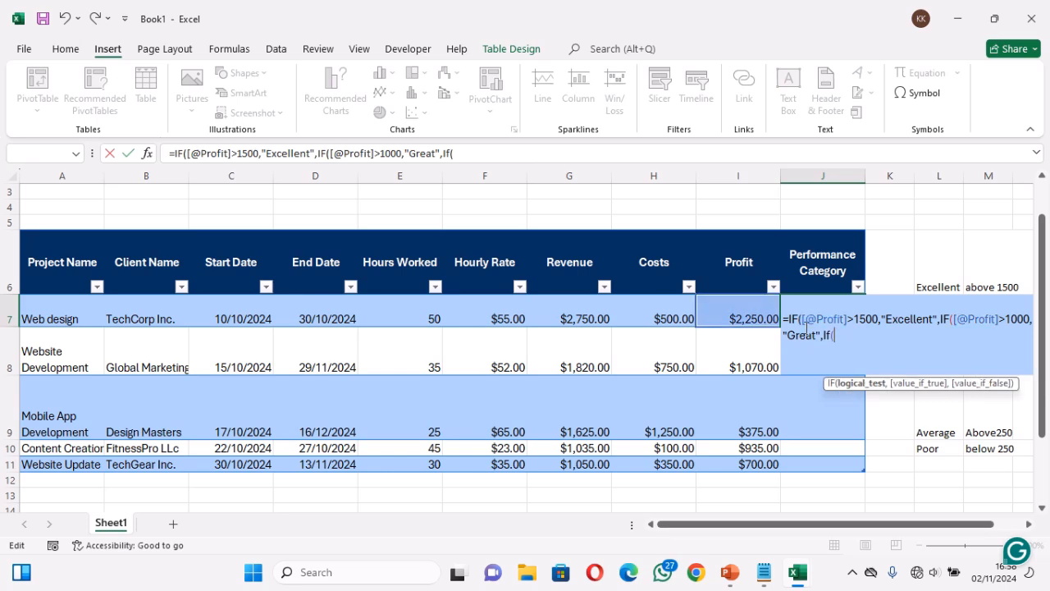
pyautogui.click(739, 315)
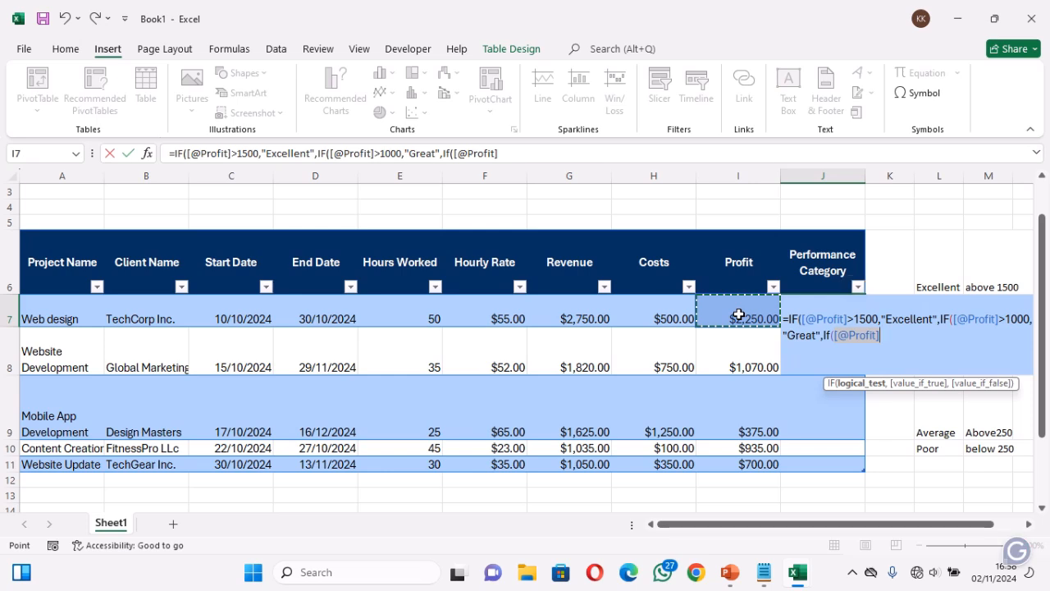
pyautogui.write('>500')
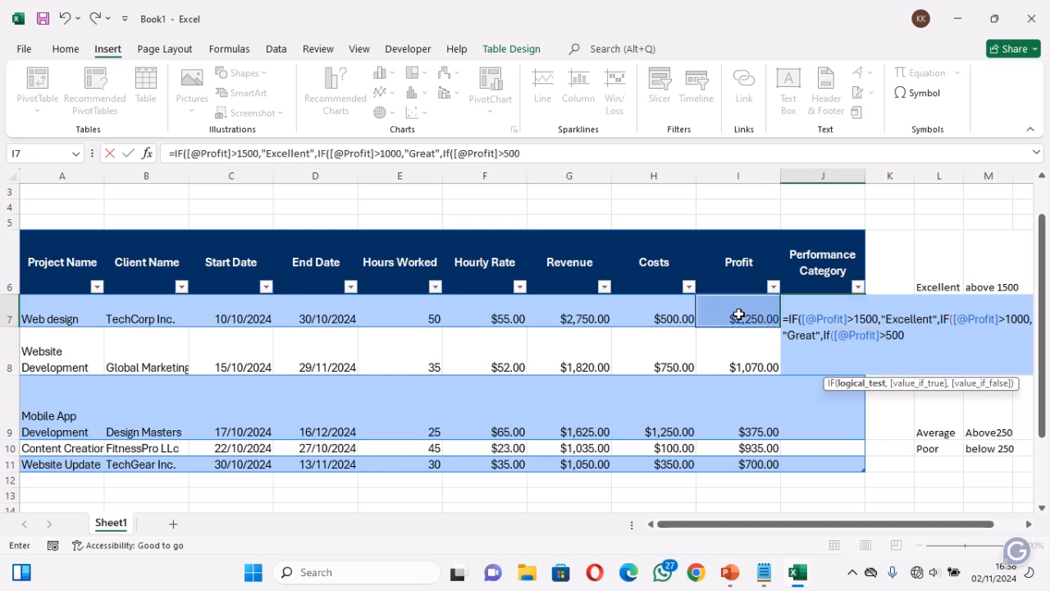
pyautogui.write(',')
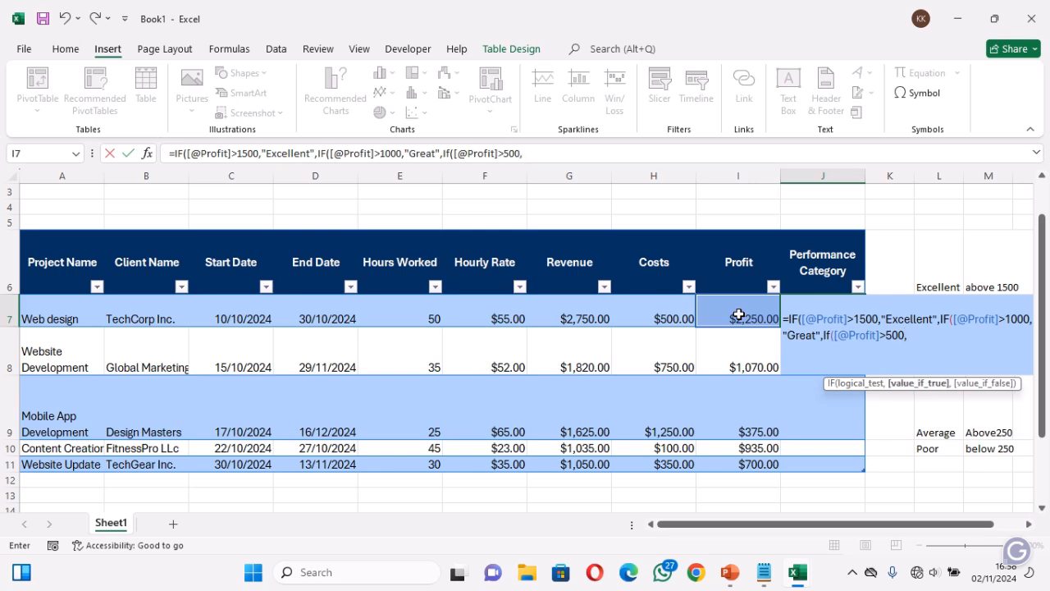
pyautogui.write('"Goo')
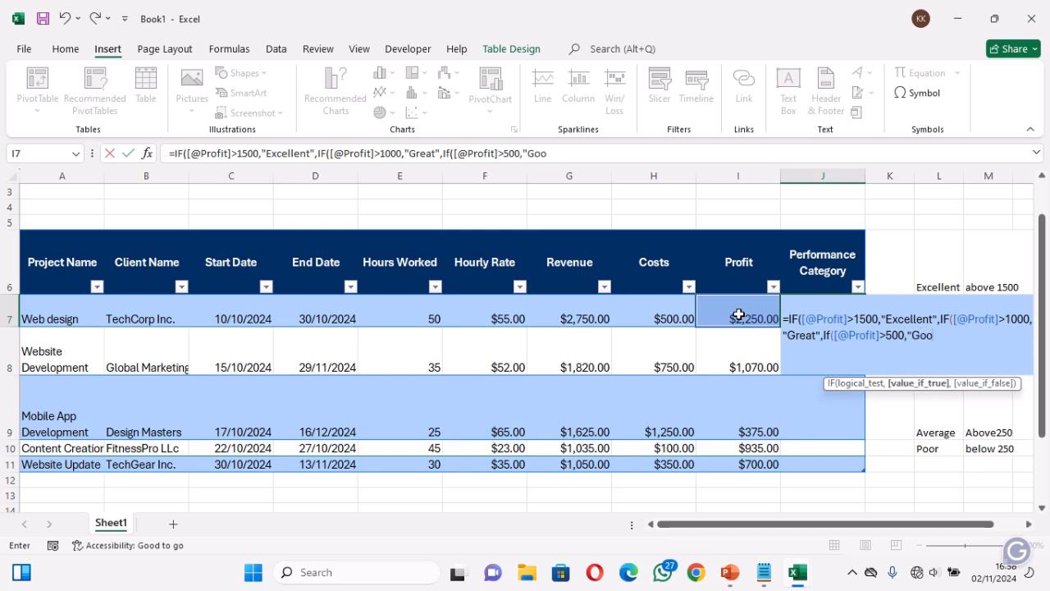
pyautogui.write('d",If')
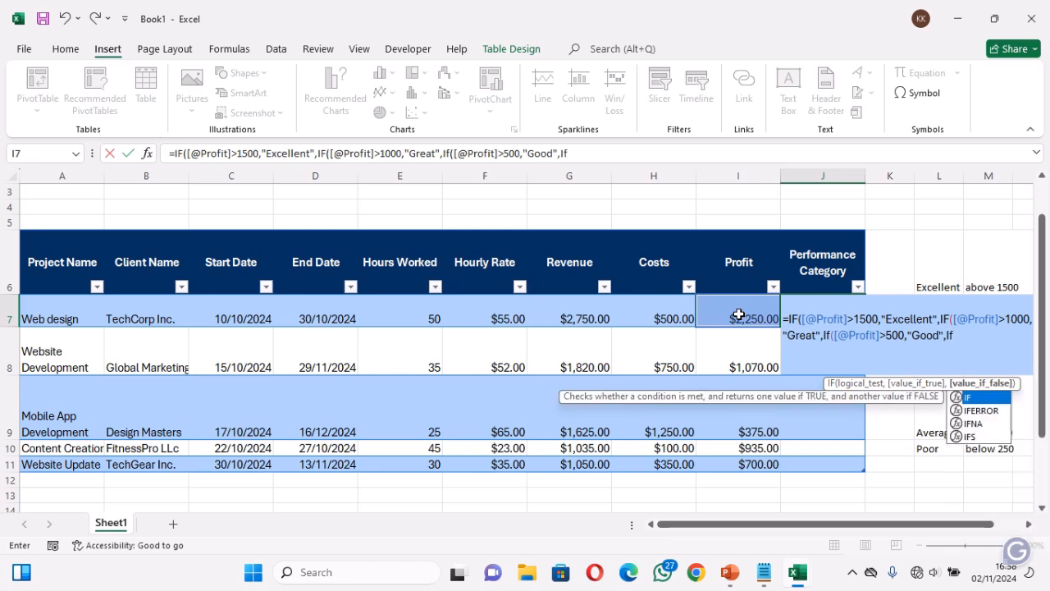
# Nest a fourth IF in the J7 formula that returns "Average" when the row's Profit is above 250
pyautogui.press('Tab')
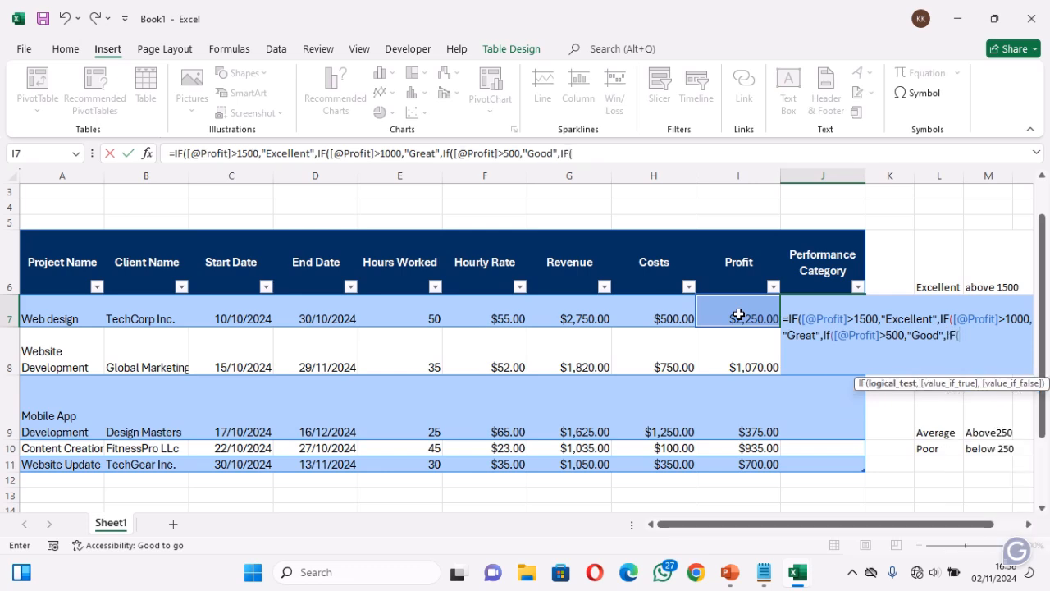
pyautogui.click(738, 314)
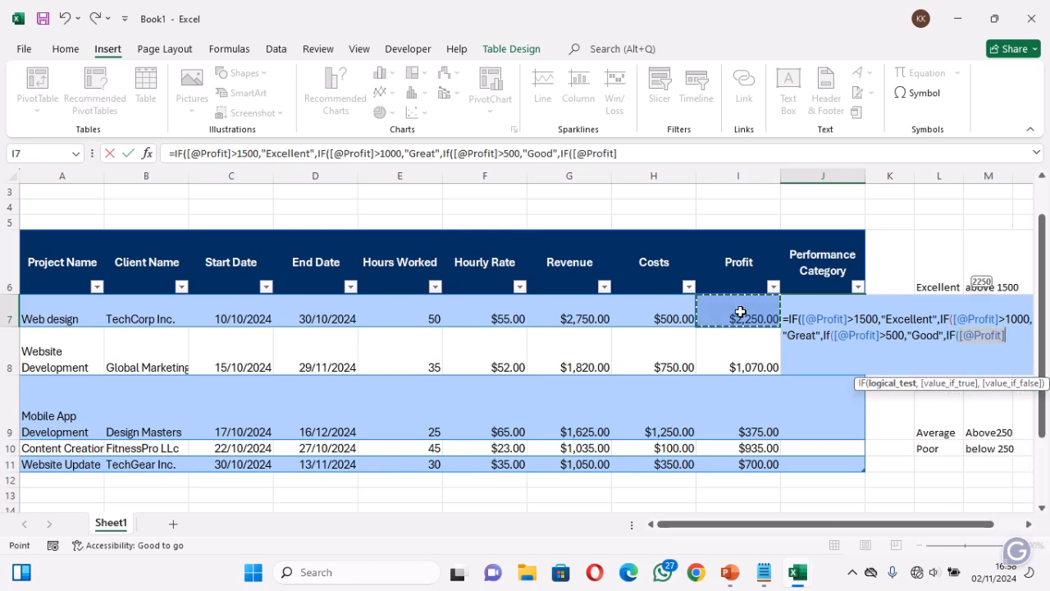
pyautogui.write('>250')
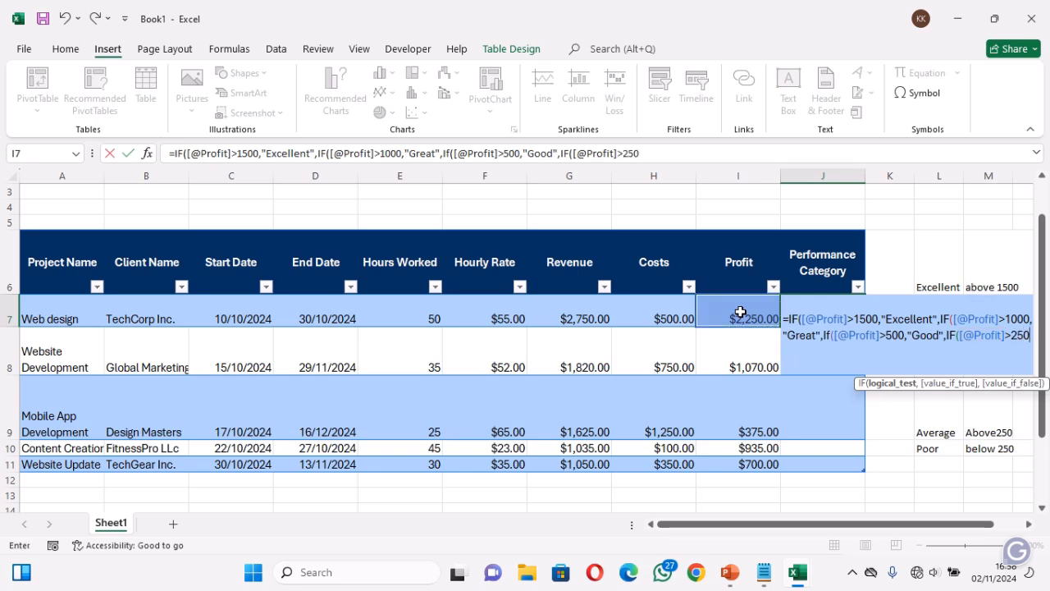
pyautogui.write(',')
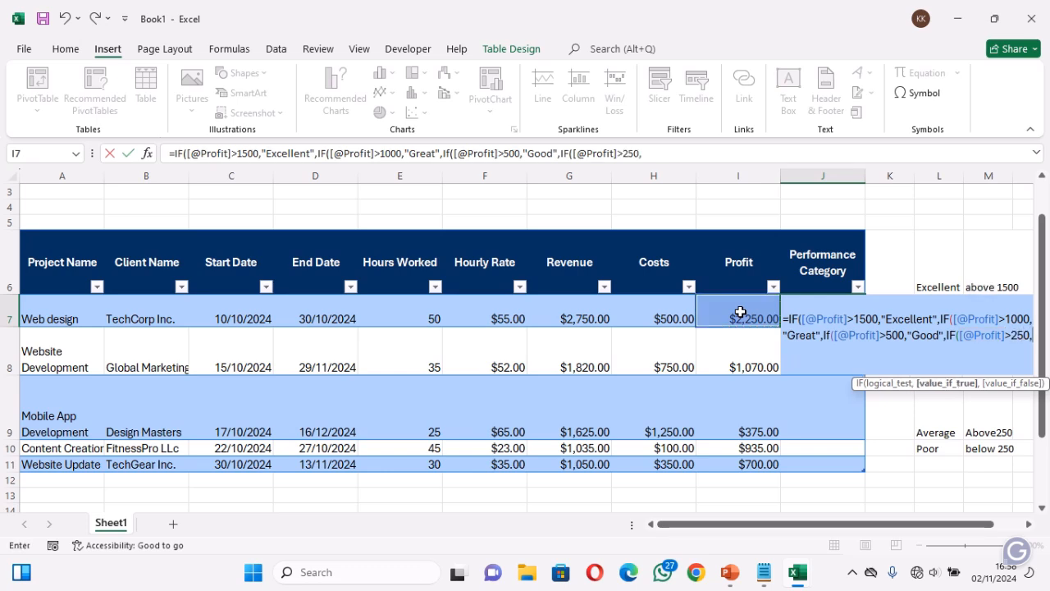
pyautogui.write('"A')
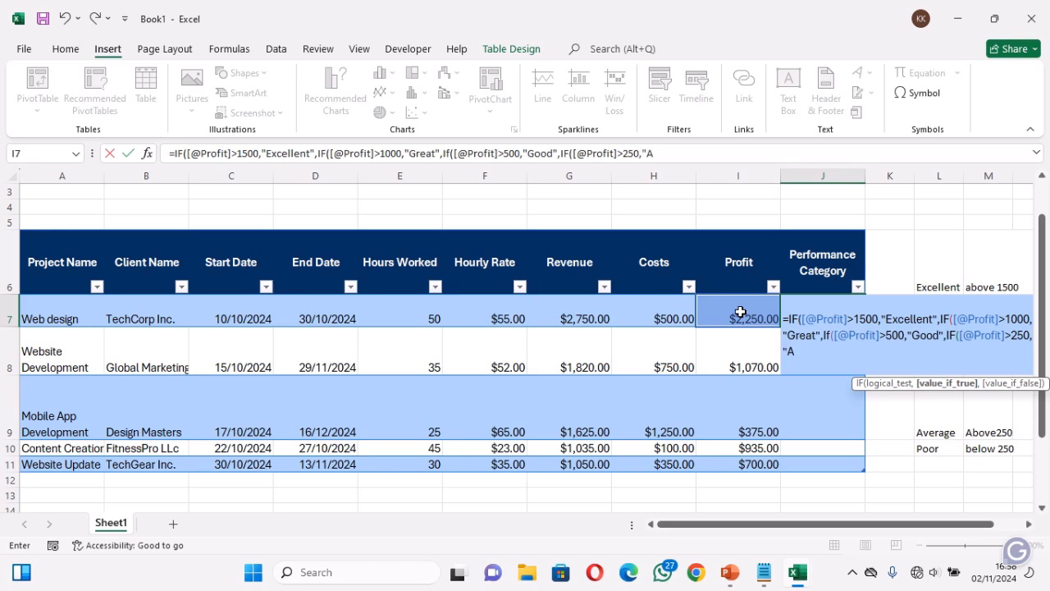
pyautogui.write('verage')
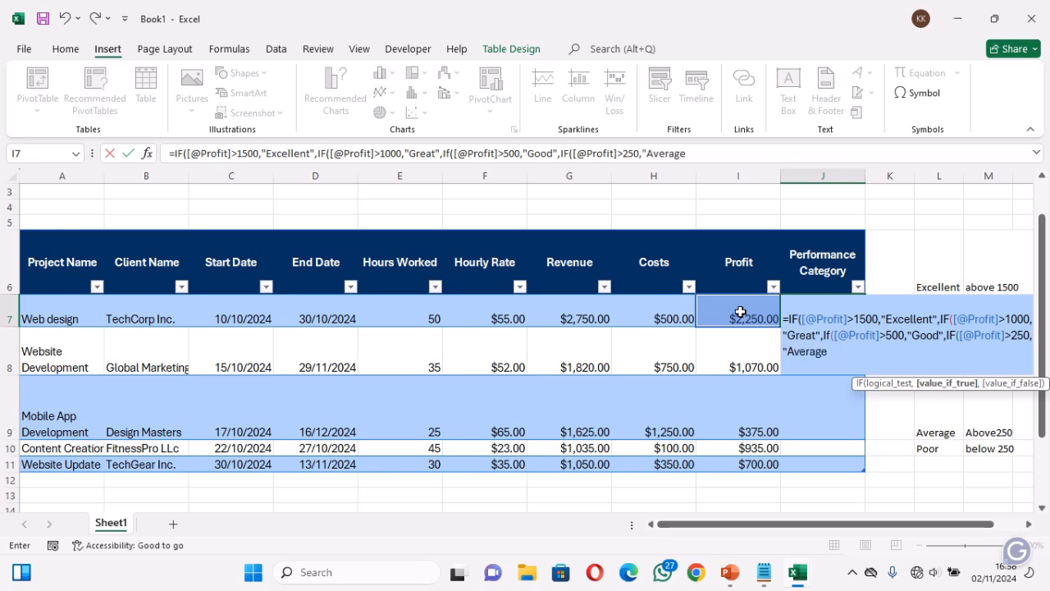
pyautogui.write('",')
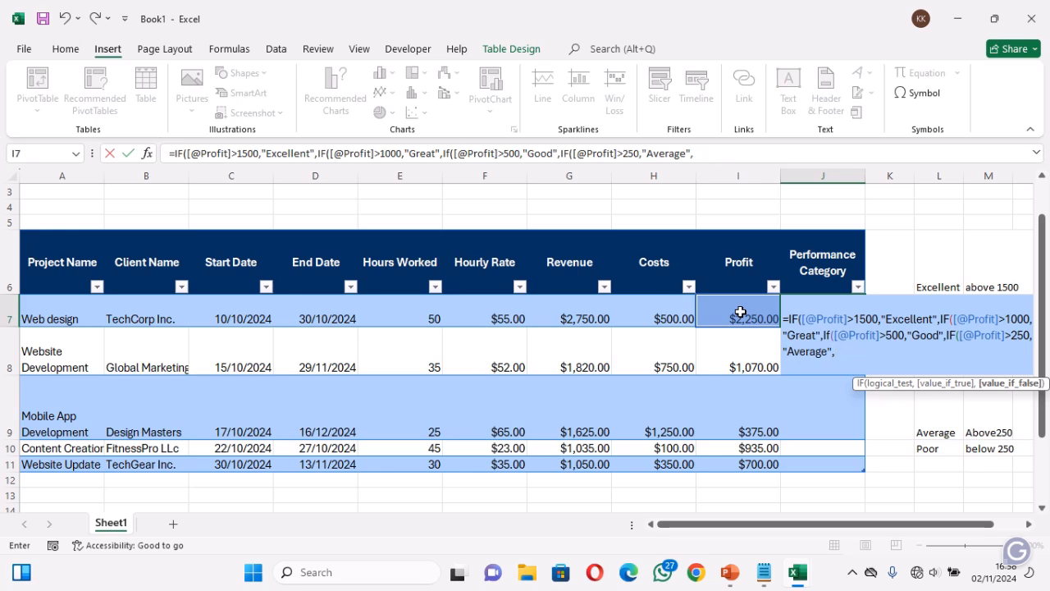
pyautogui.write('"Poor")))')
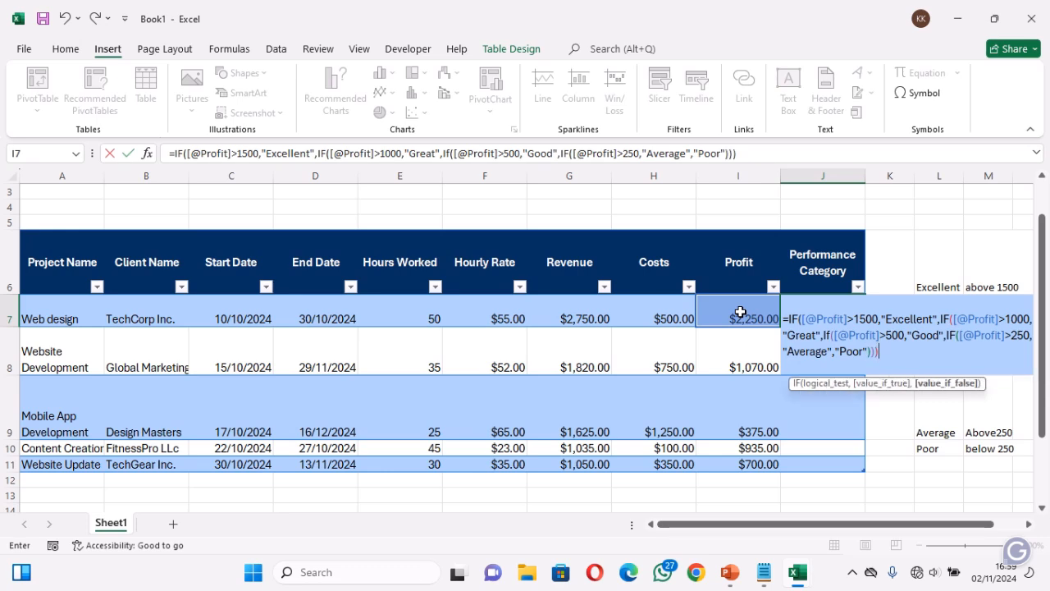
pyautogui.write(')')
# Complete the J7 formula with "Poor" as the final fallback, close all four nested IFs and commit it
pyautogui.press('Return')
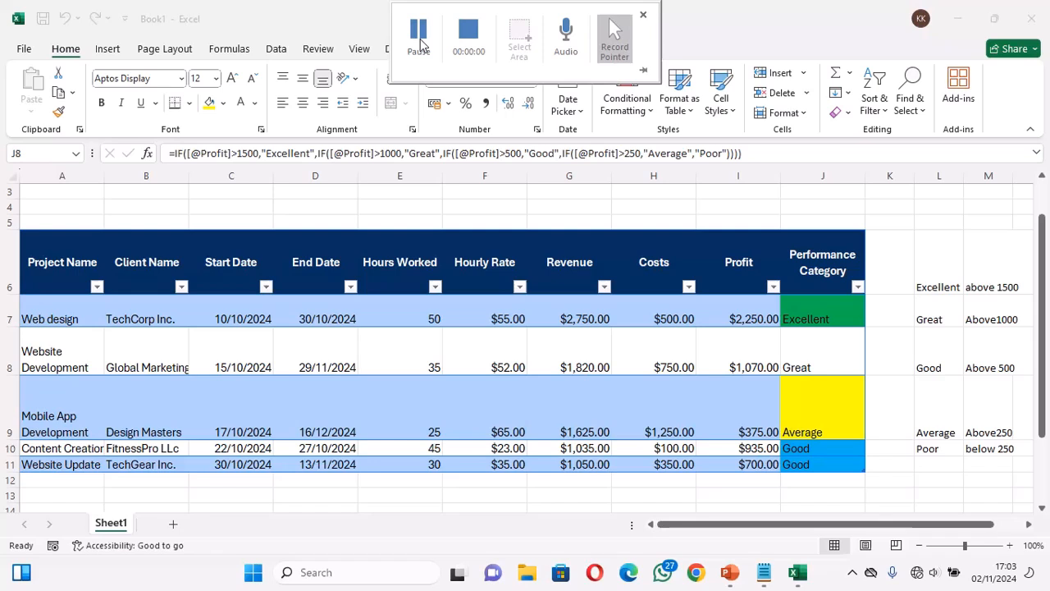
# Clear the performance threshold notes beside the project table, from Excellent to Poor in rows 6 to 10 of columns L and M
pyautogui.click(821, 311)
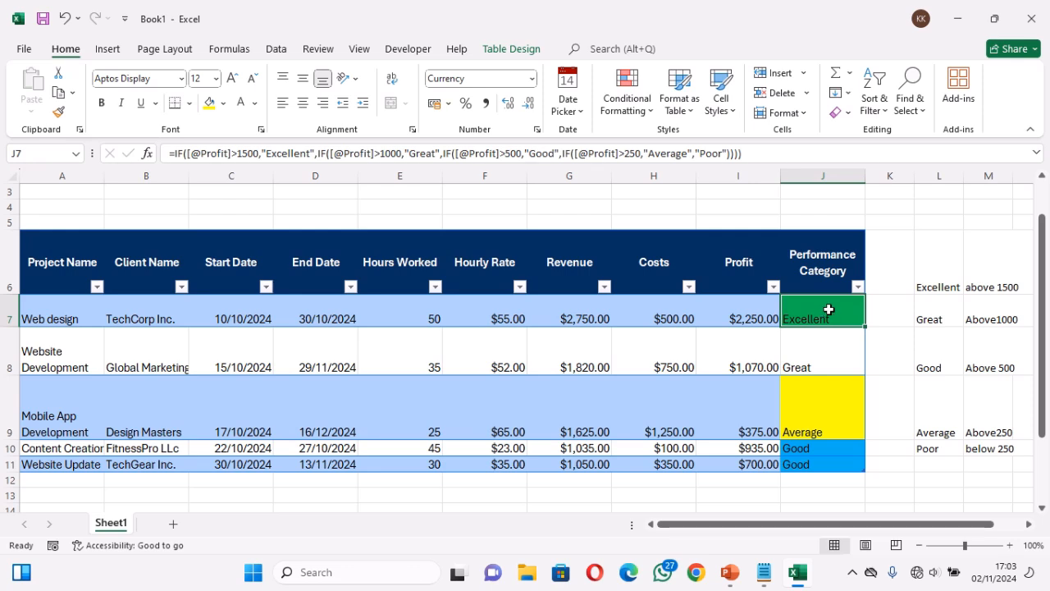
pyautogui.moveTo(823, 314); pyautogui.dragTo(826, 464)
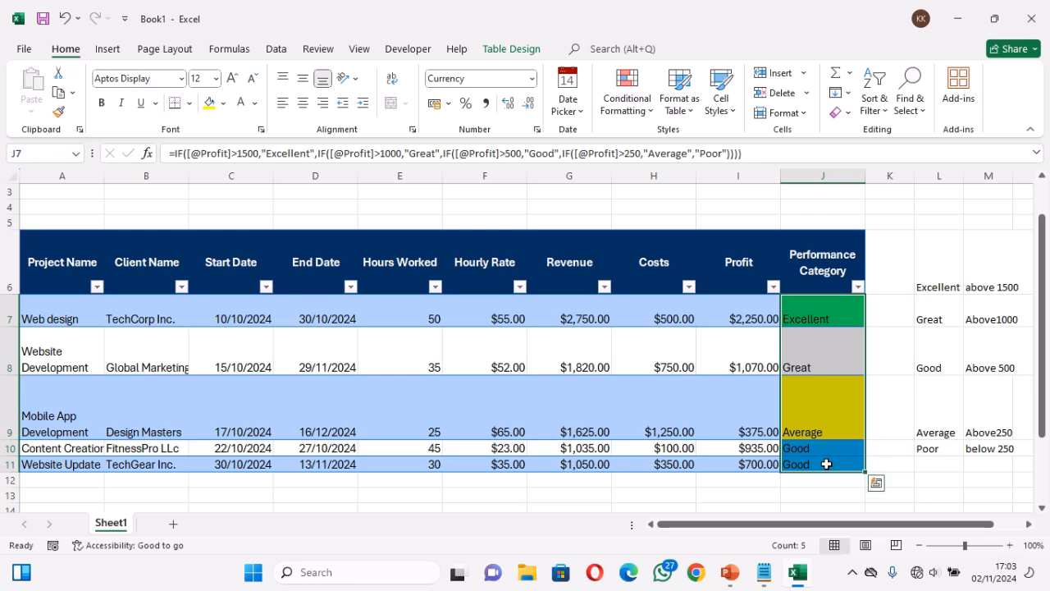
pyautogui.moveTo(927, 284); pyautogui.dragTo(1014, 451)
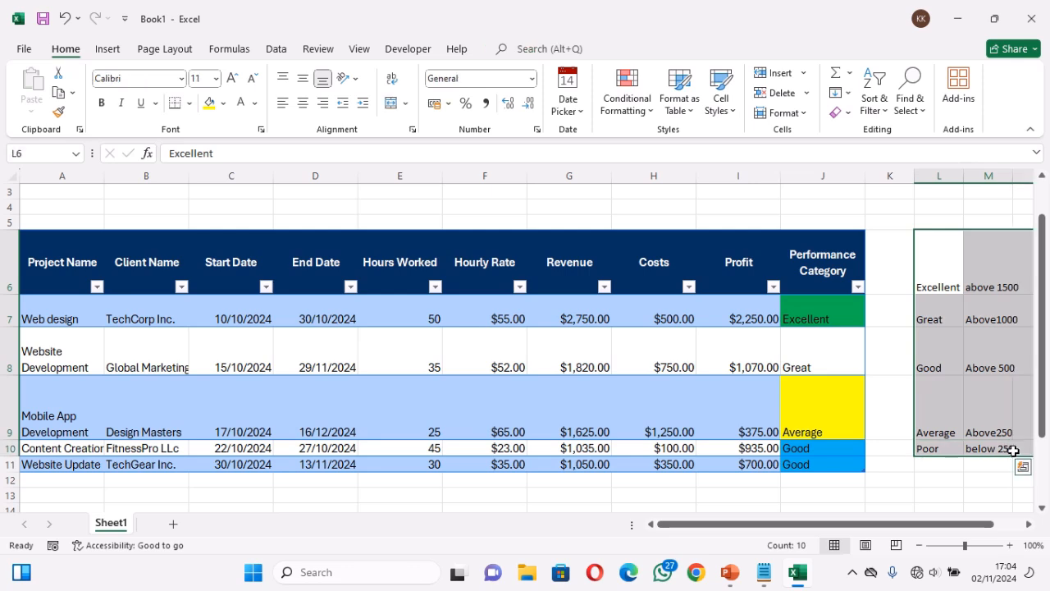
pyautogui.press('Delete')
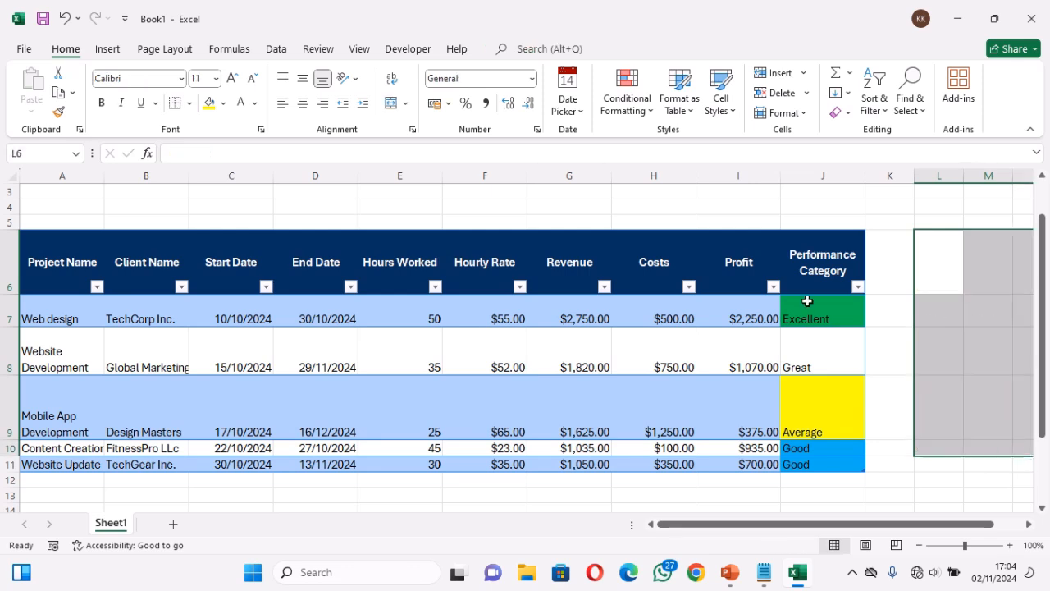
# Select the Performance Category results in J7:J11
pyautogui.moveTo(812, 307); pyautogui.dragTo(828, 474)
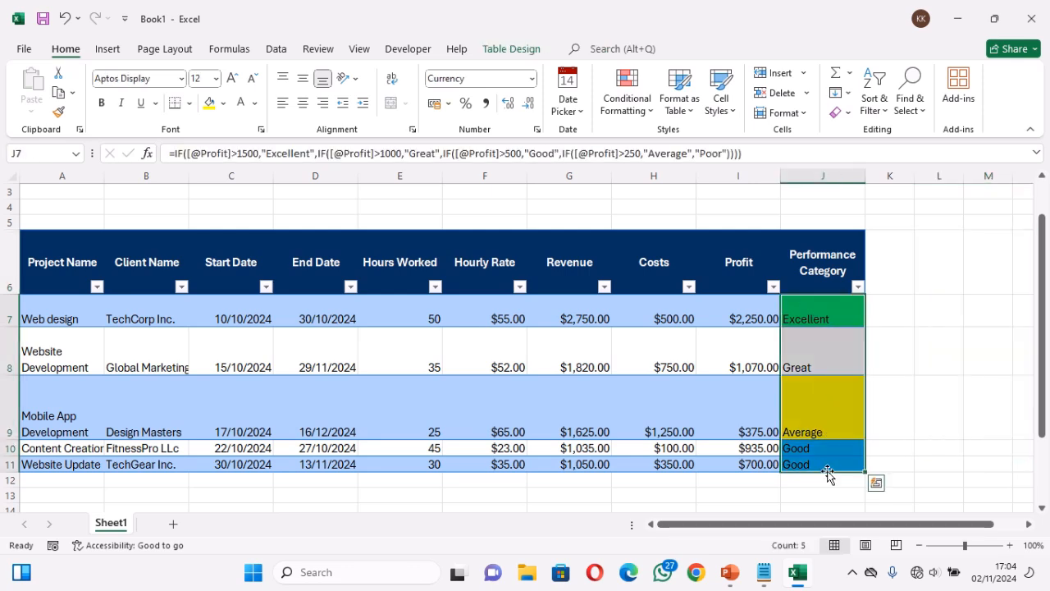
pyautogui.click(638, 113)
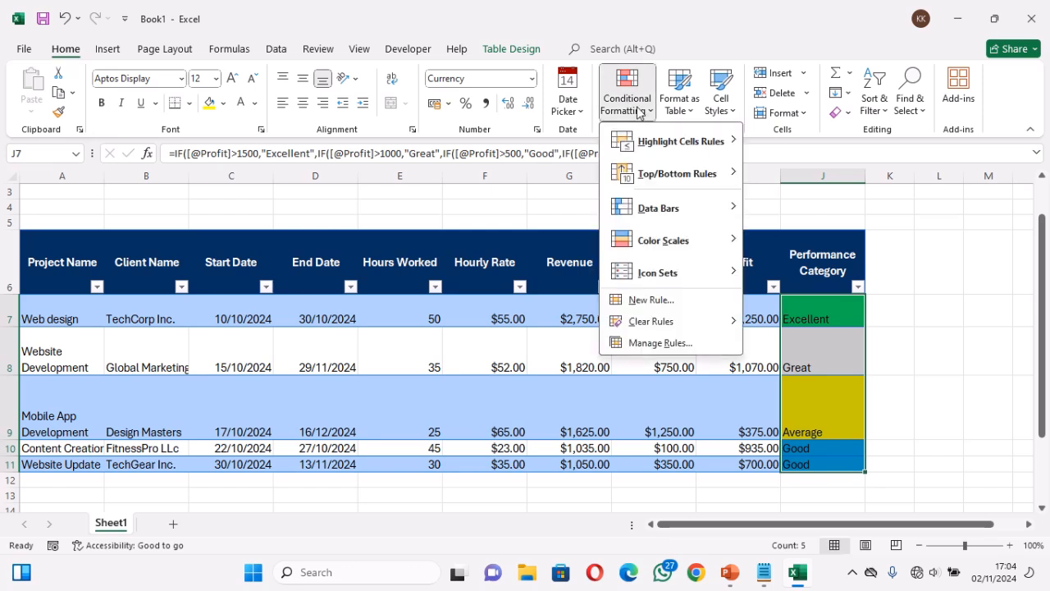
pyautogui.click(643, 302)
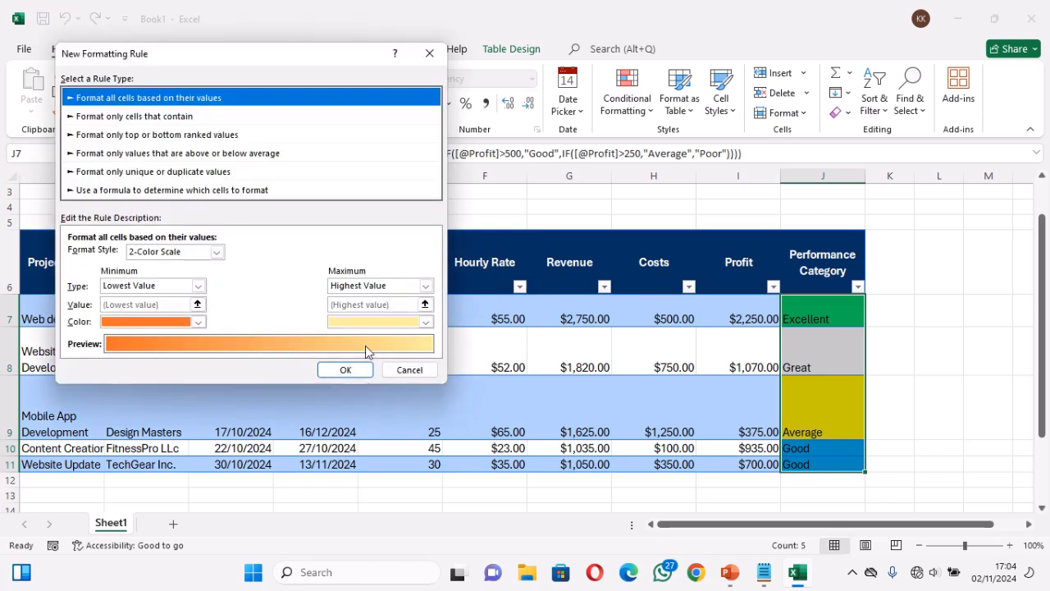
pyautogui.click(403, 371)
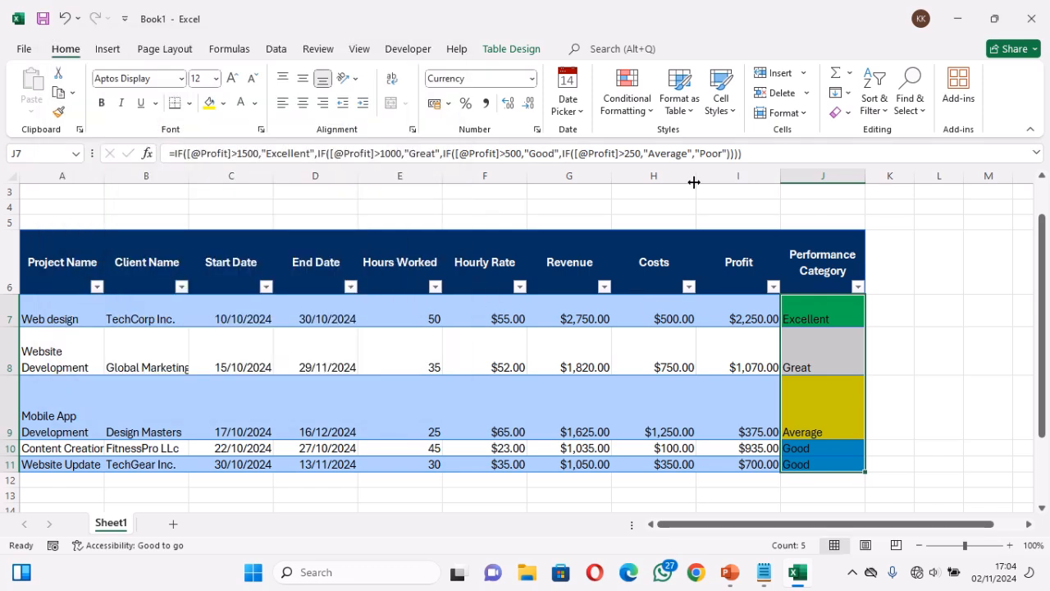
# Delete all existing conditional formatting rules for Excellent, Good, Average and Poor from the Performance Category cells J7:J11
pyautogui.click(638, 109)
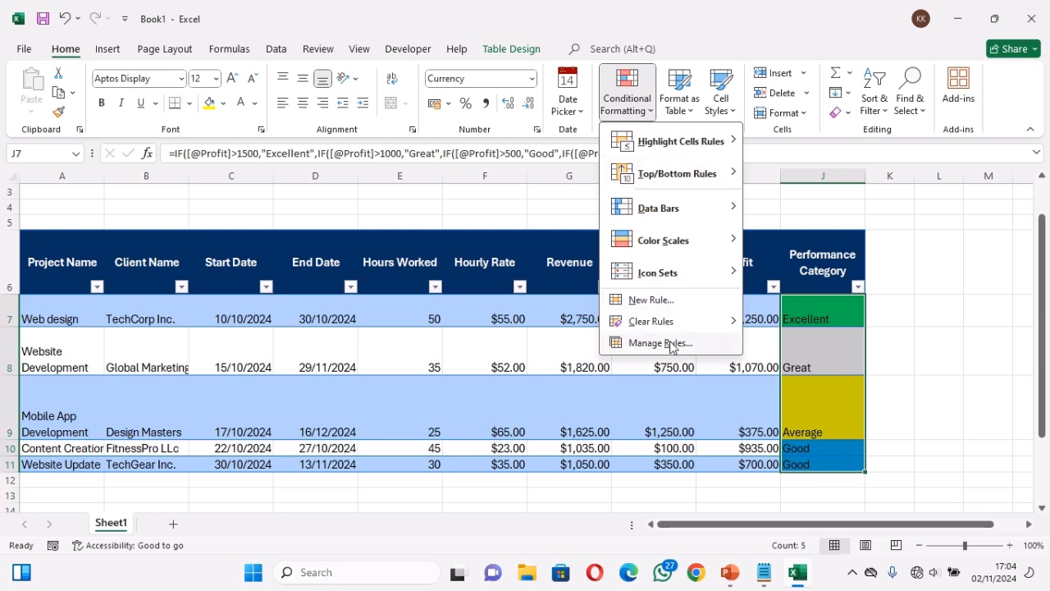
pyautogui.click(667, 342)
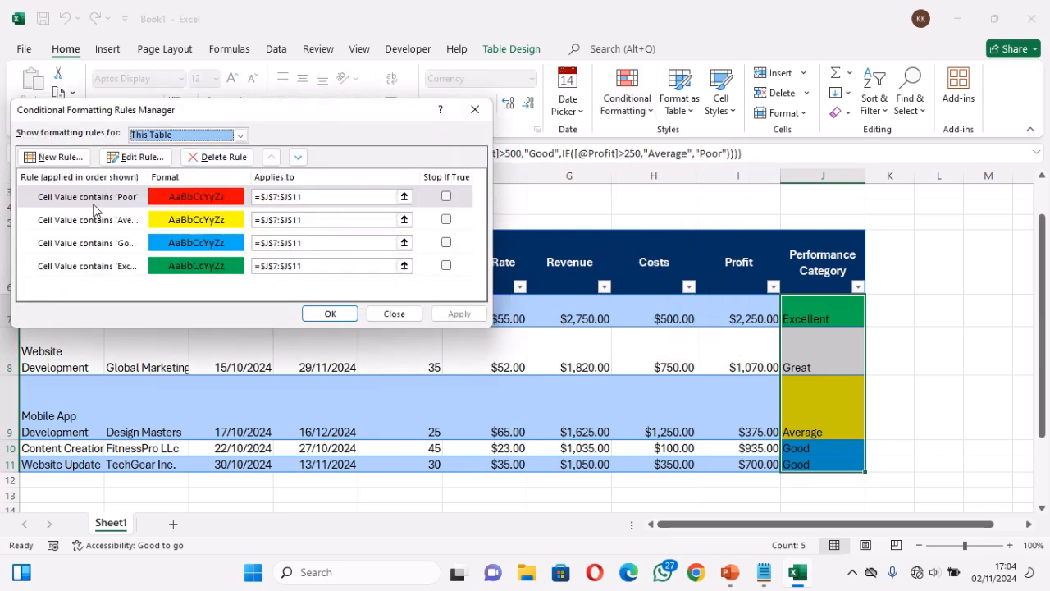
pyautogui.click(84, 266)
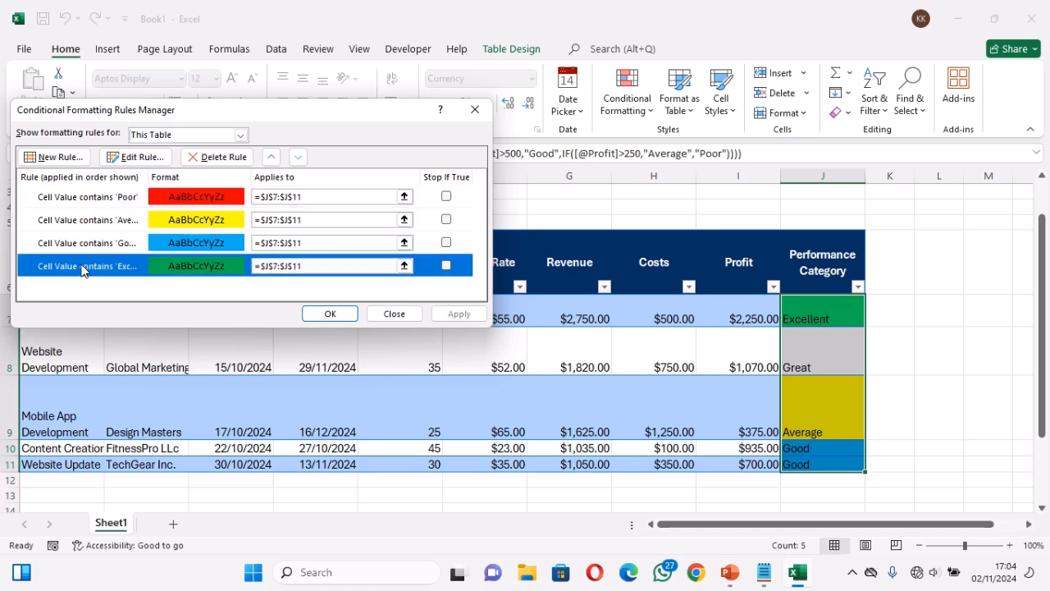
pyautogui.click(193, 160)
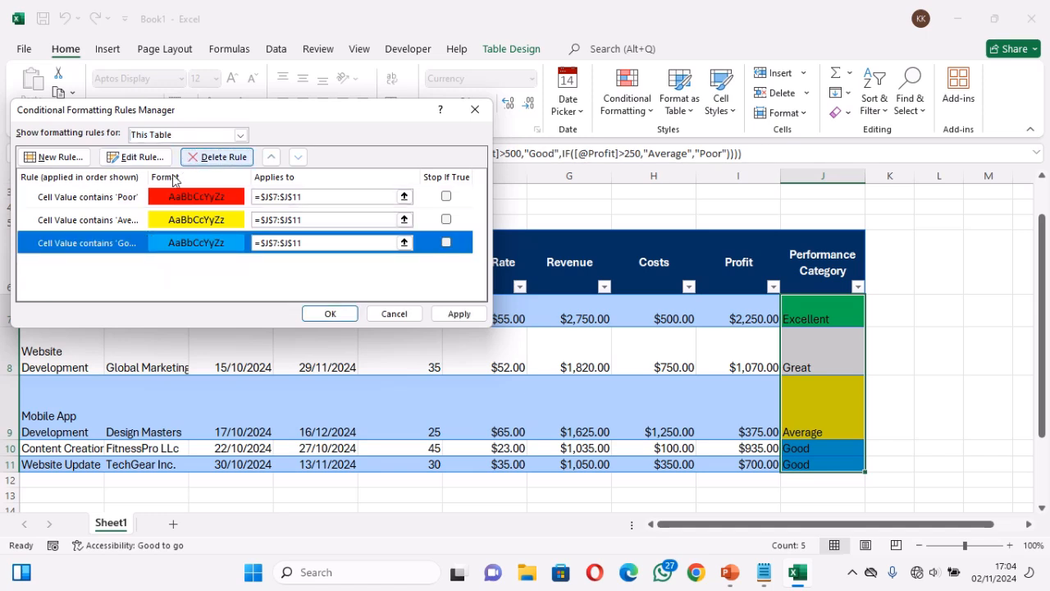
pyautogui.click(196, 161)
pyautogui.click(196, 161)
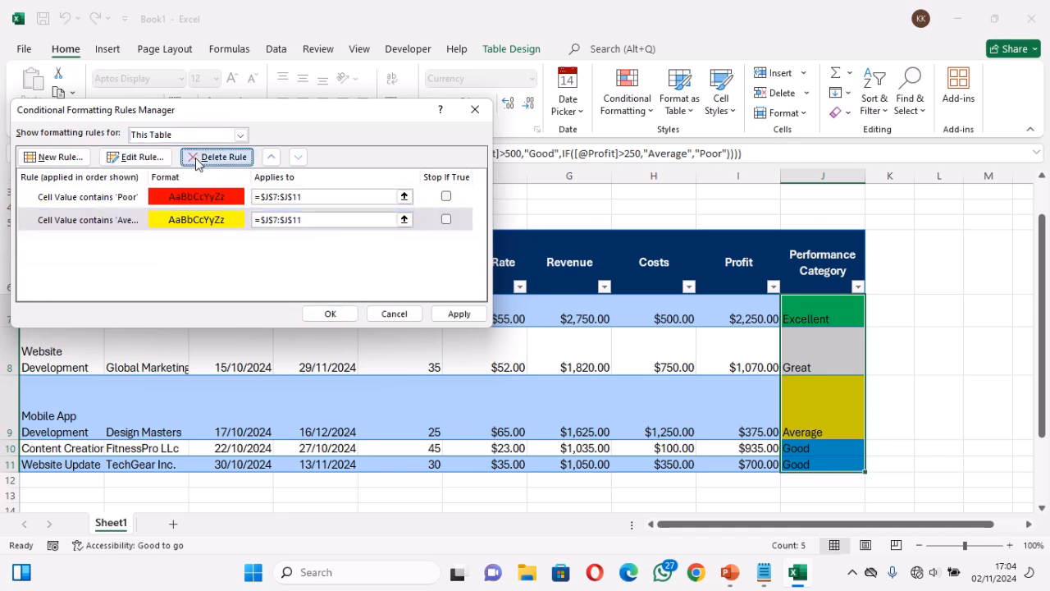
pyautogui.click(196, 161)
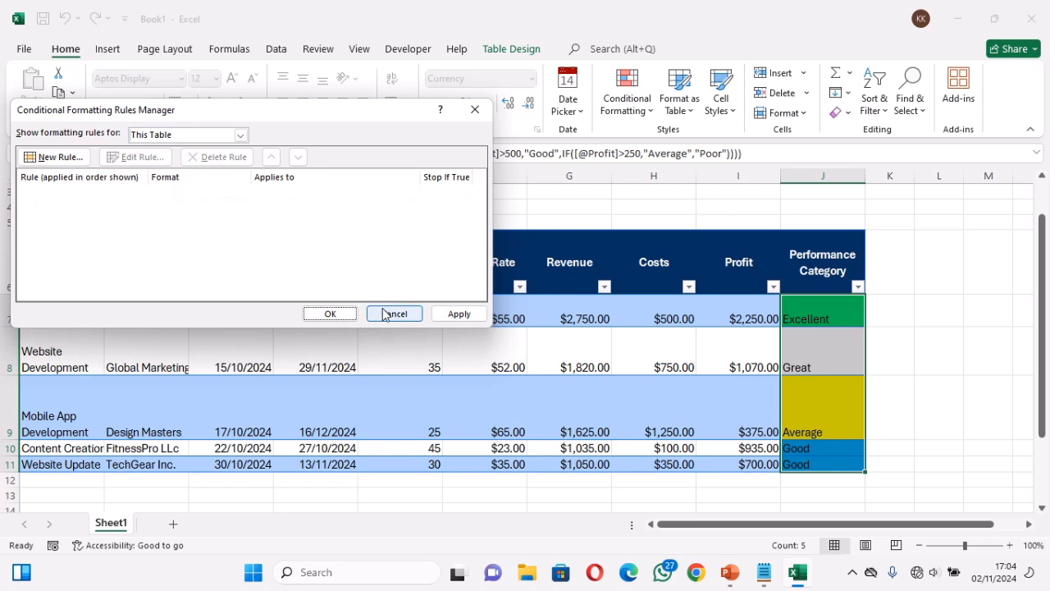
pyautogui.click(329, 314)
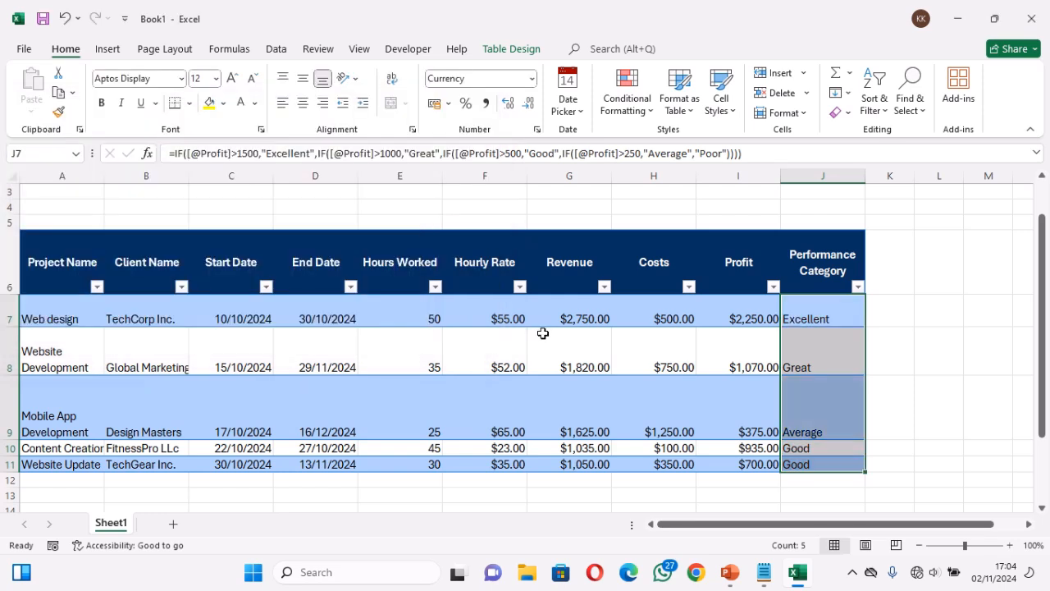
# Start a new conditional formatting rule for J7:J11 that formats only cells with specific text containing "Excellent"
pyautogui.click(627, 103)
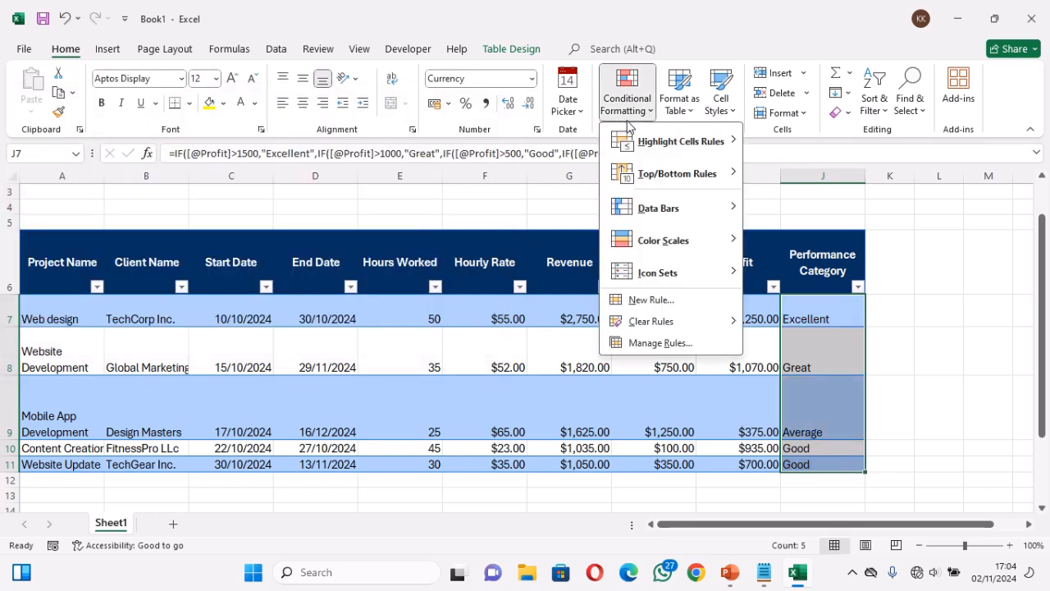
pyautogui.click(666, 300)
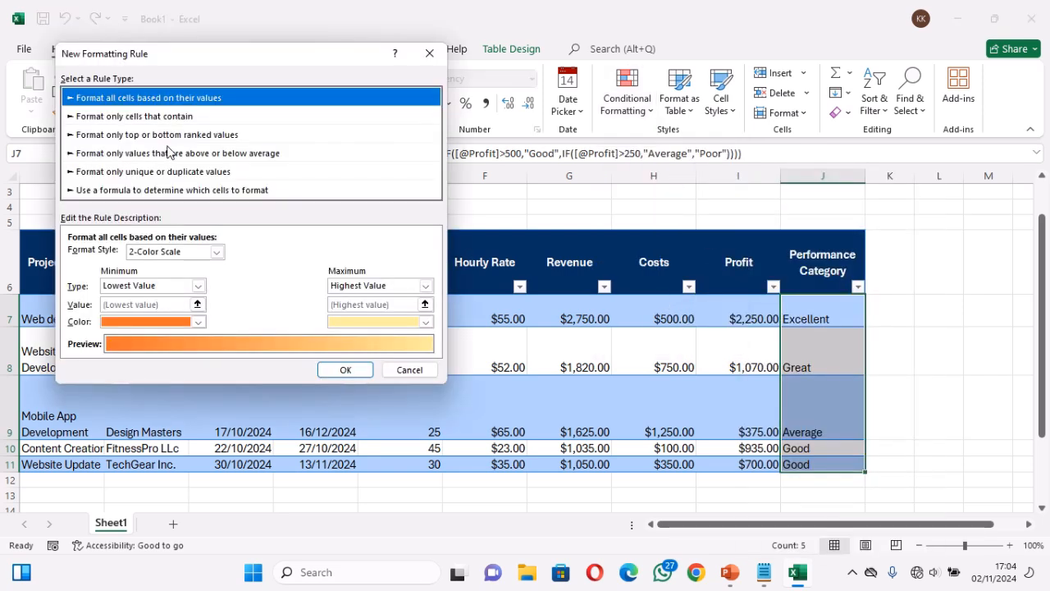
pyautogui.click(200, 118)
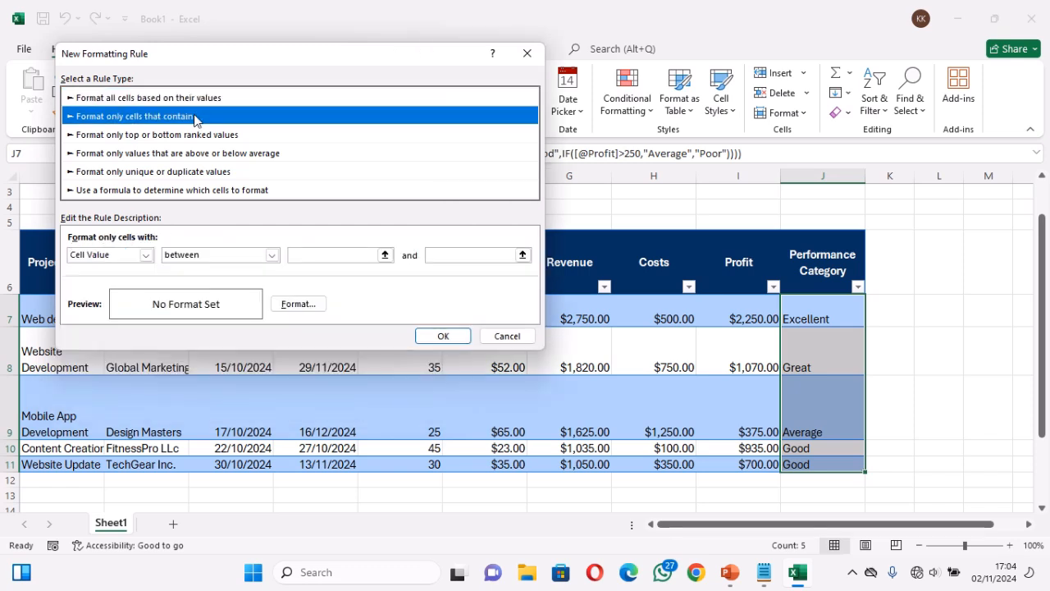
pyautogui.click(145, 256)
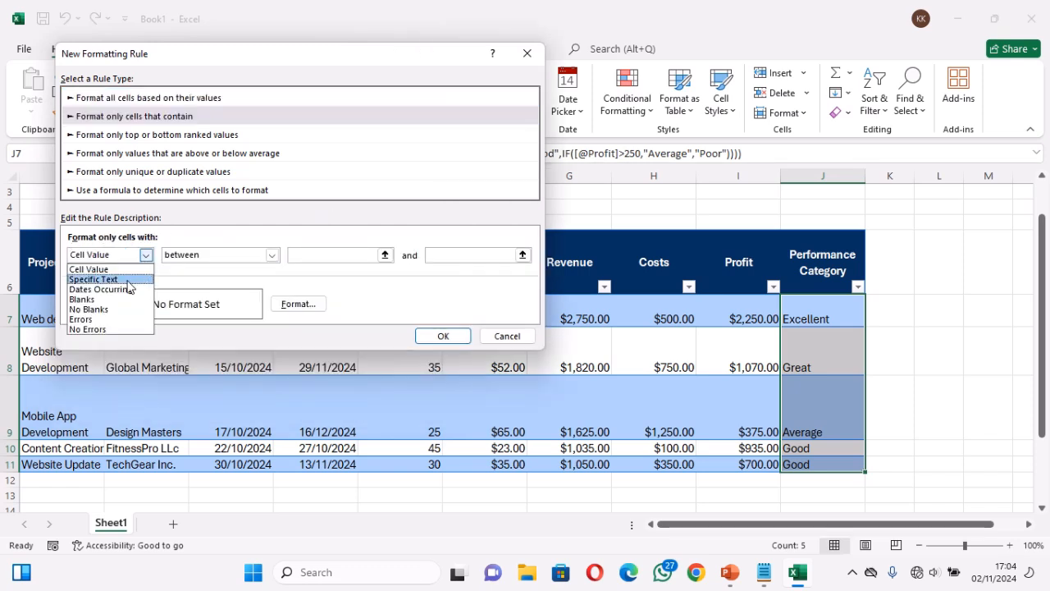
pyautogui.click(127, 280)
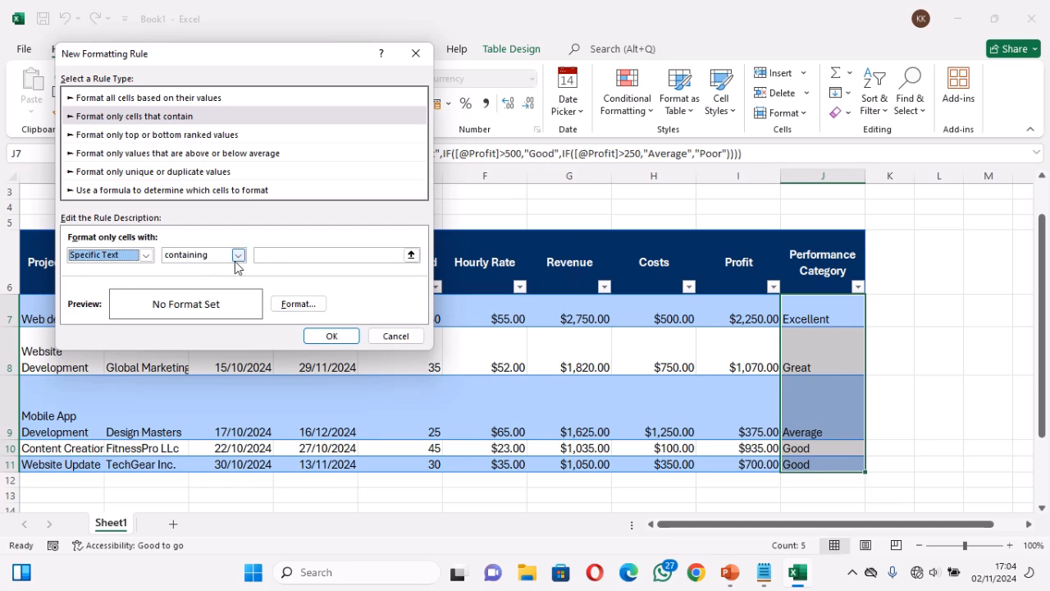
pyautogui.click(283, 255)
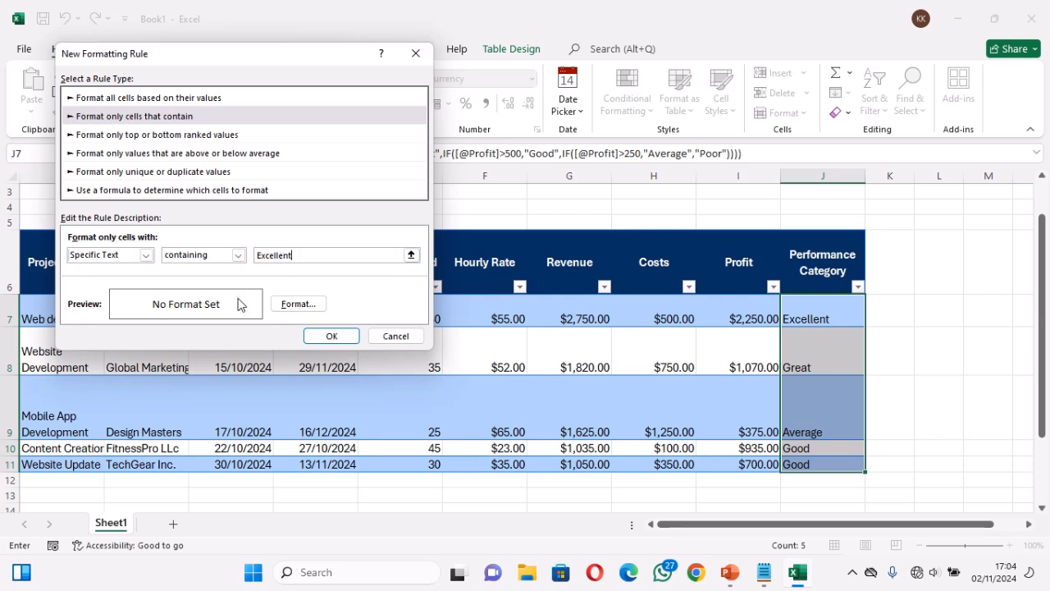
# Give the "Excellent" rule a purple background fill and apply it to the Performance Category cells
pyautogui.click(302, 305)
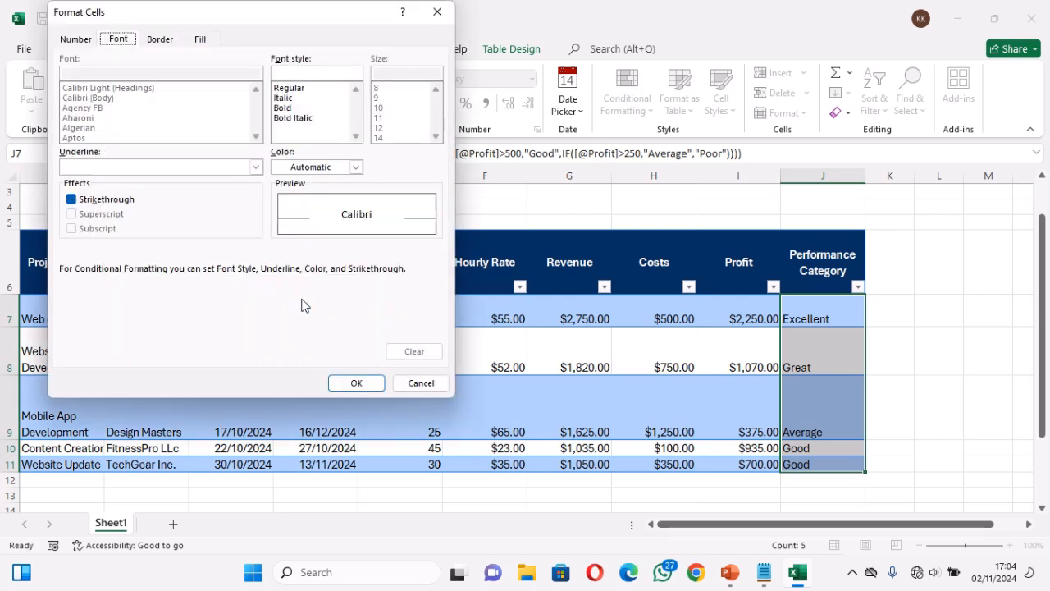
pyautogui.click(200, 41)
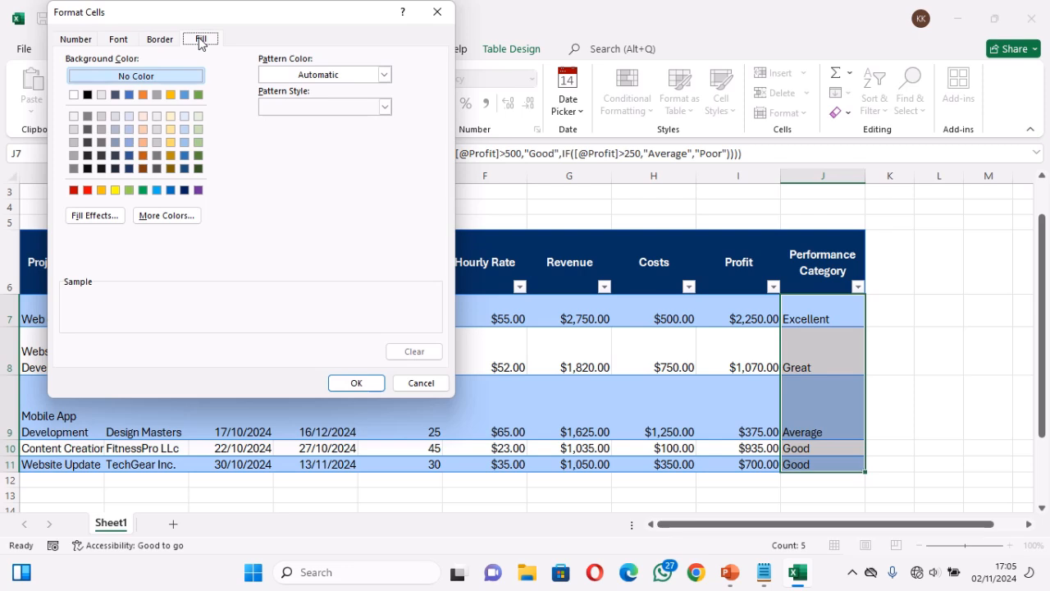
pyautogui.click(200, 191)
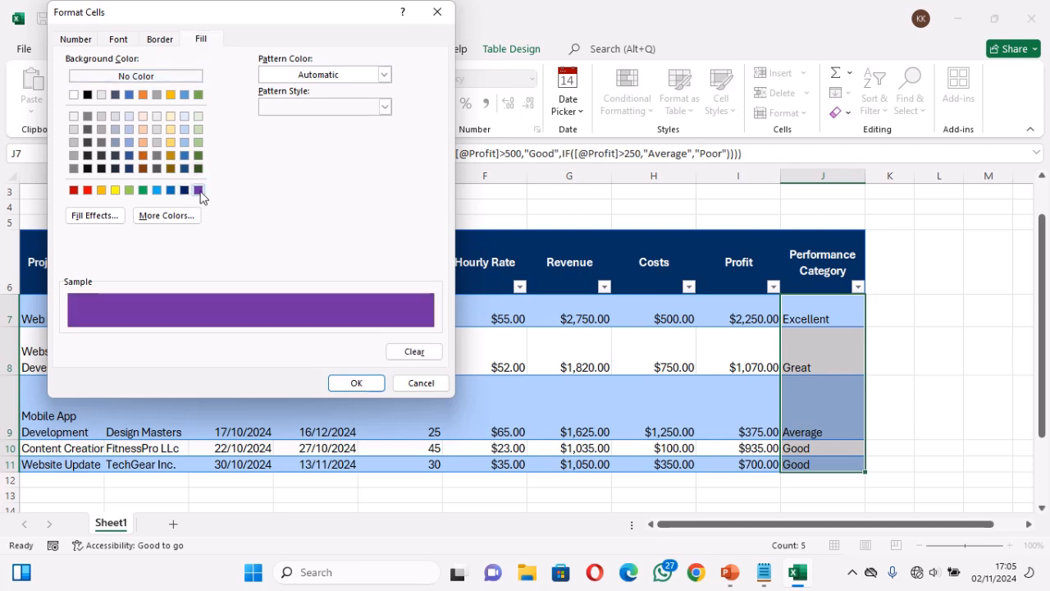
pyautogui.click(358, 382)
pyautogui.click(331, 338)
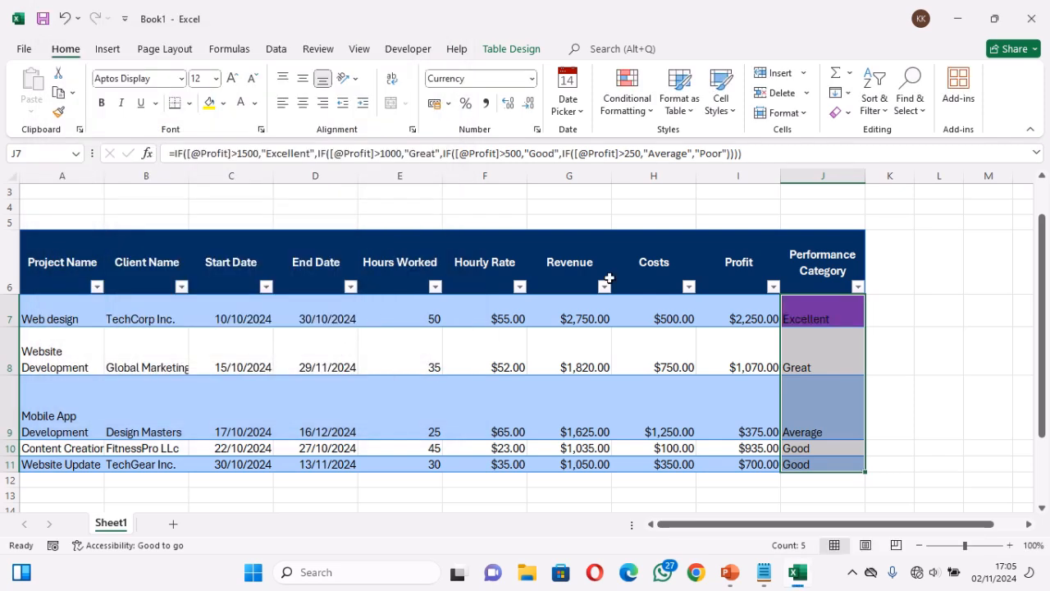
# Start another conditional formatting rule for J7:J11 that formats only cells with specific text containing "Great"
pyautogui.click(626, 94)
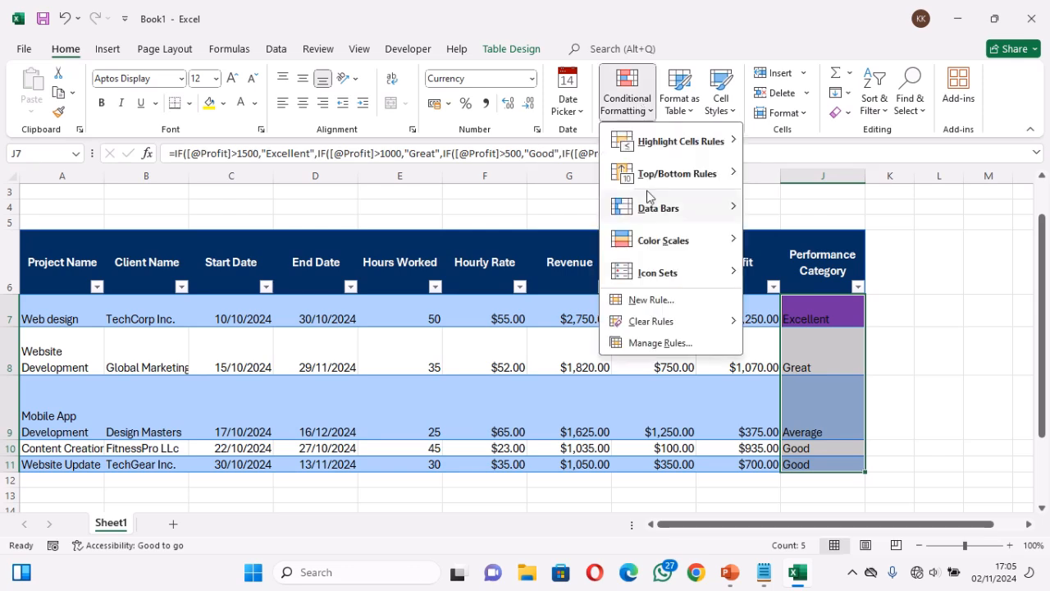
pyautogui.click(666, 301)
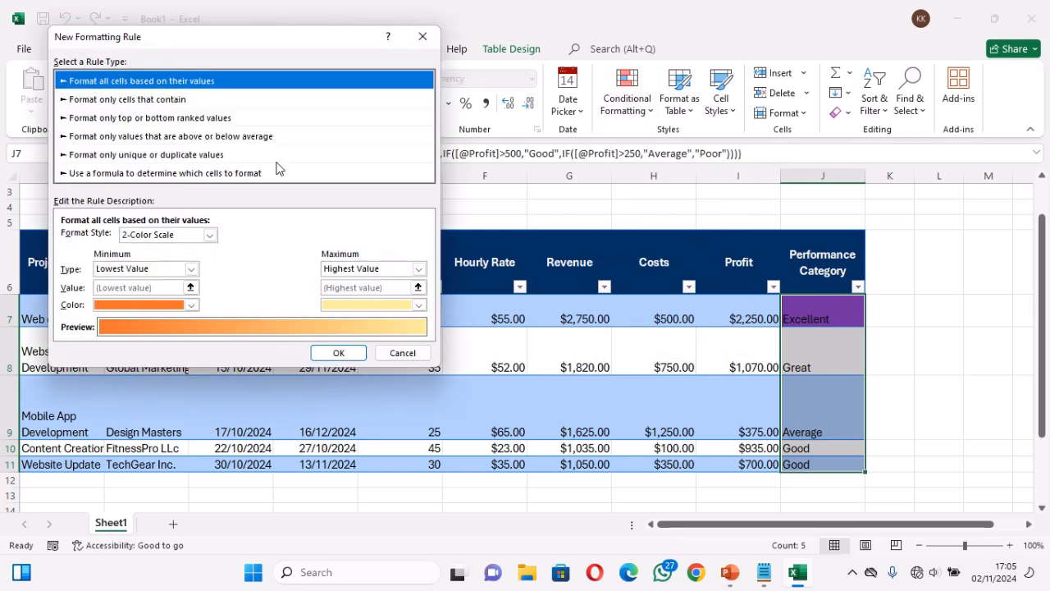
pyautogui.click(172, 101)
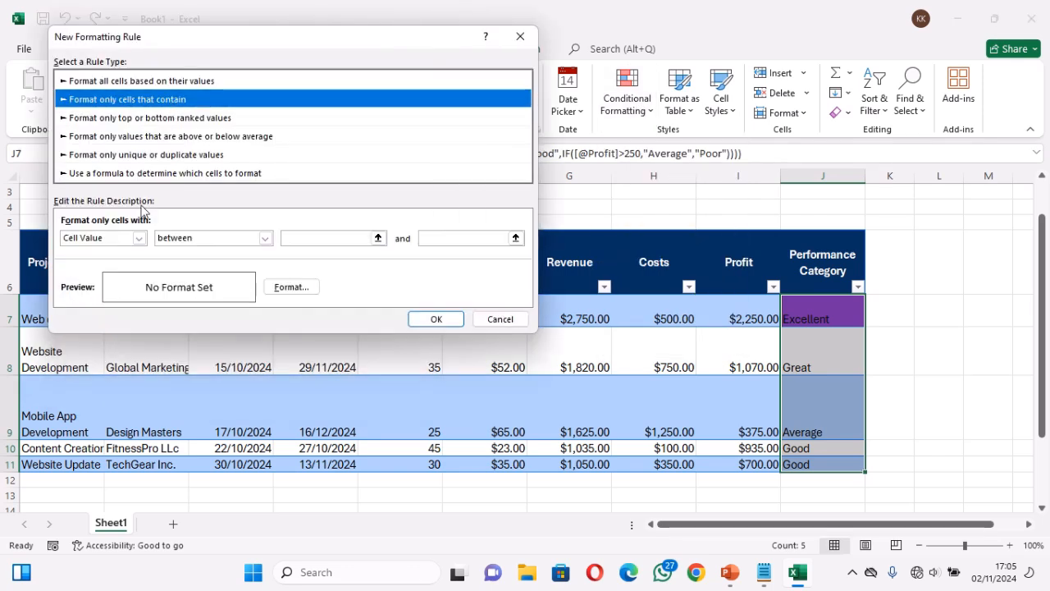
pyautogui.click(139, 238)
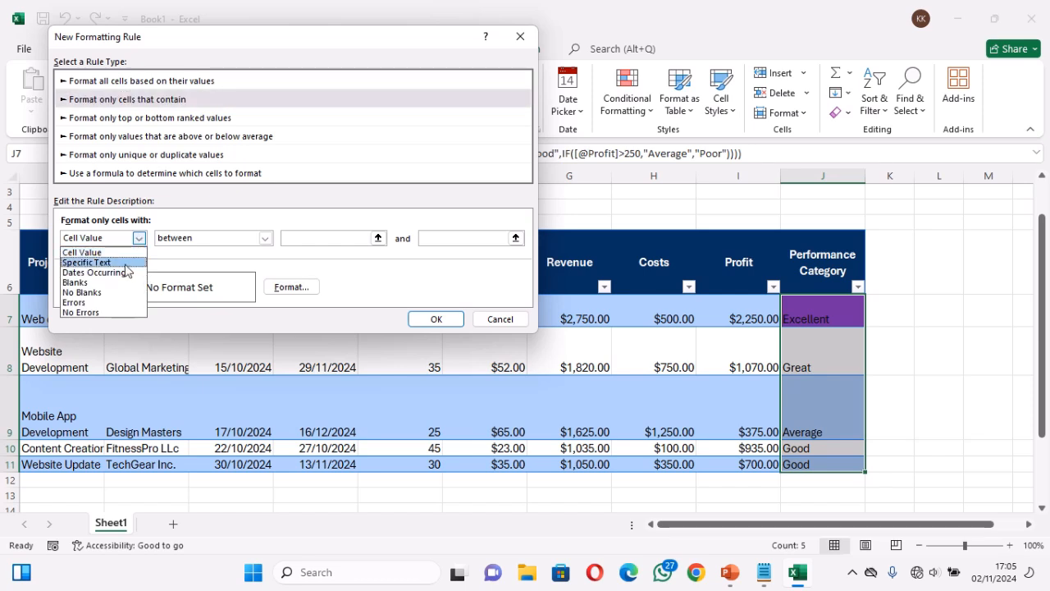
pyautogui.click(126, 263)
pyautogui.click(288, 238)
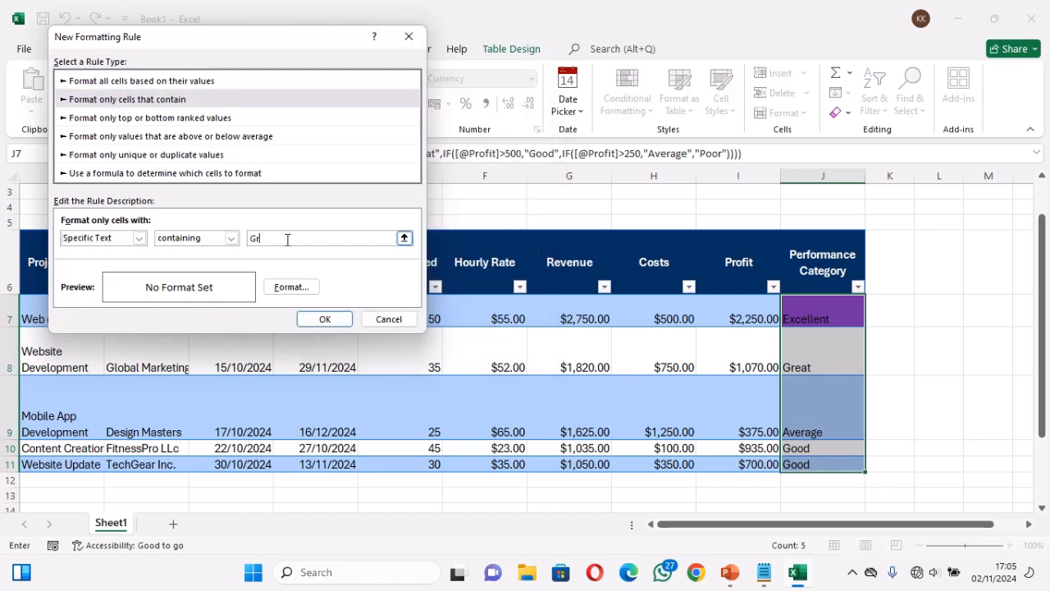
# Give the "Great" rule a dark blue background fill and apply it to the Performance Category cells
pyautogui.click(291, 286)
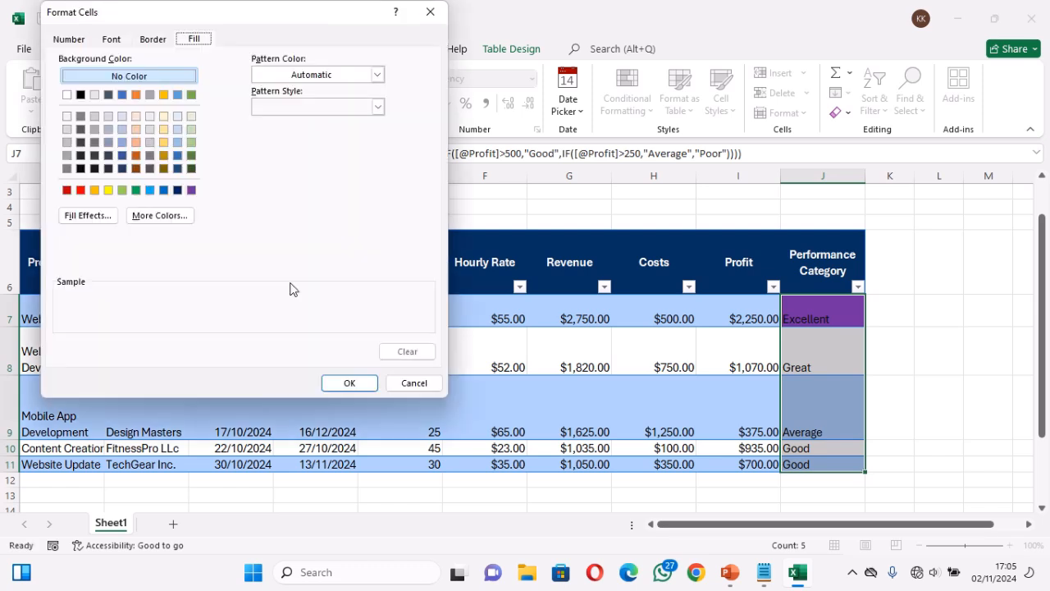
pyautogui.click(177, 190)
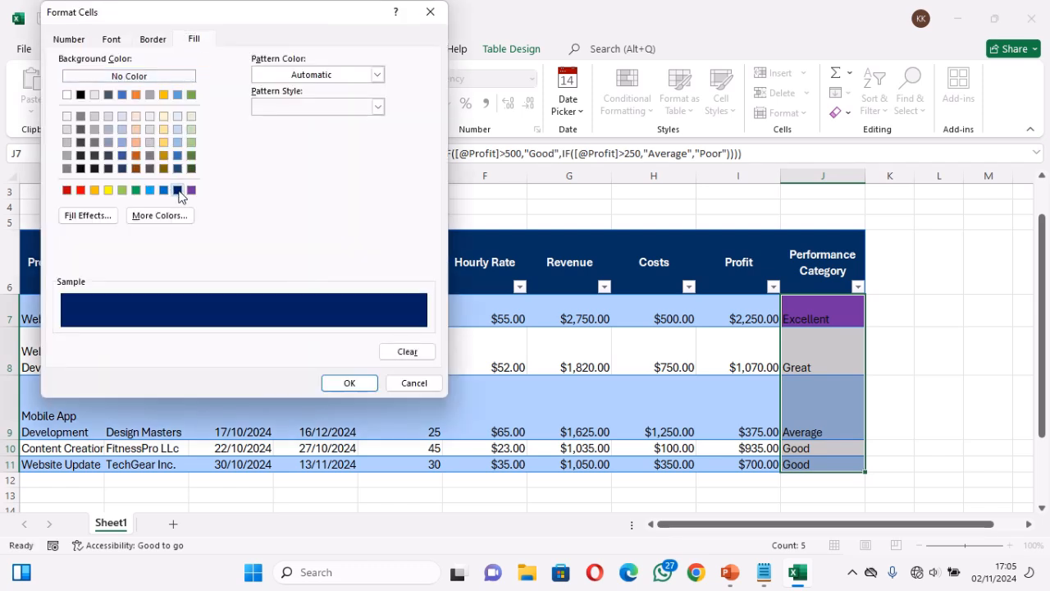
pyautogui.click(347, 382)
pyautogui.click(335, 321)
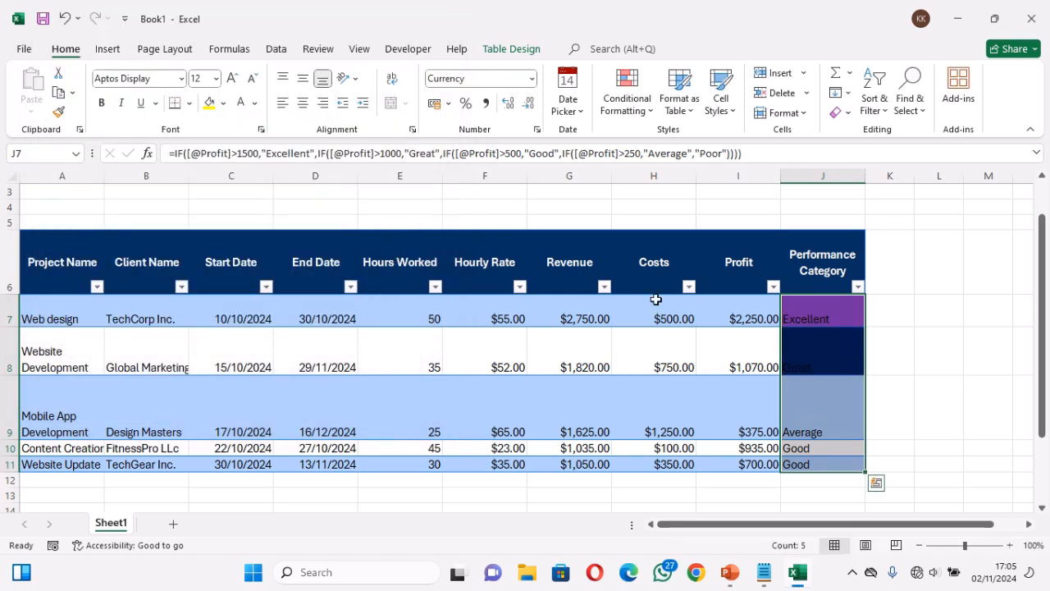
# Start another conditional formatting rule for J7:J11 that formats only cells with specific text containing "Good"
pyautogui.click(620, 100)
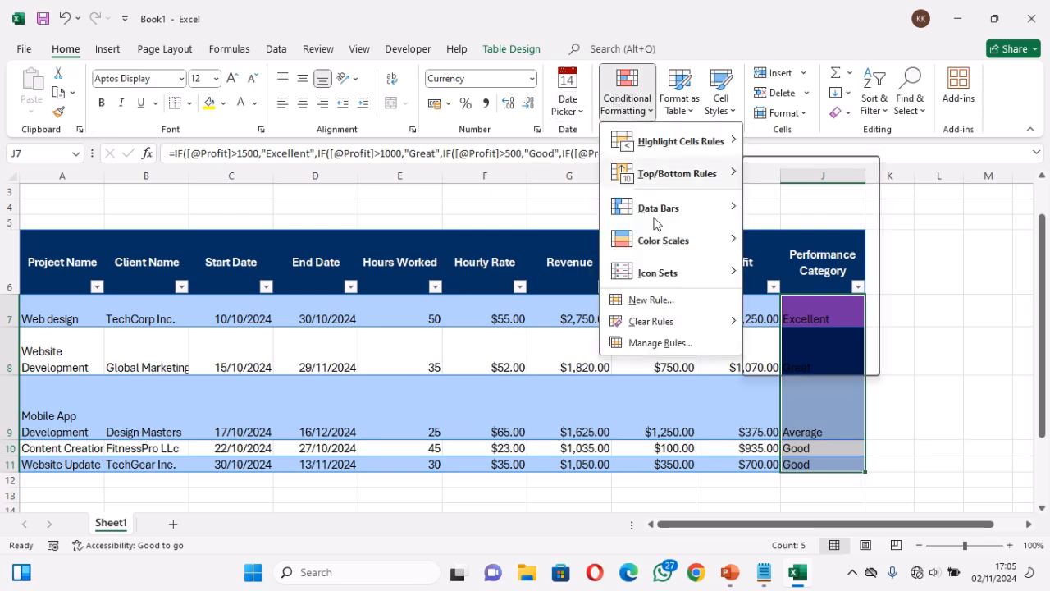
pyautogui.click(656, 301)
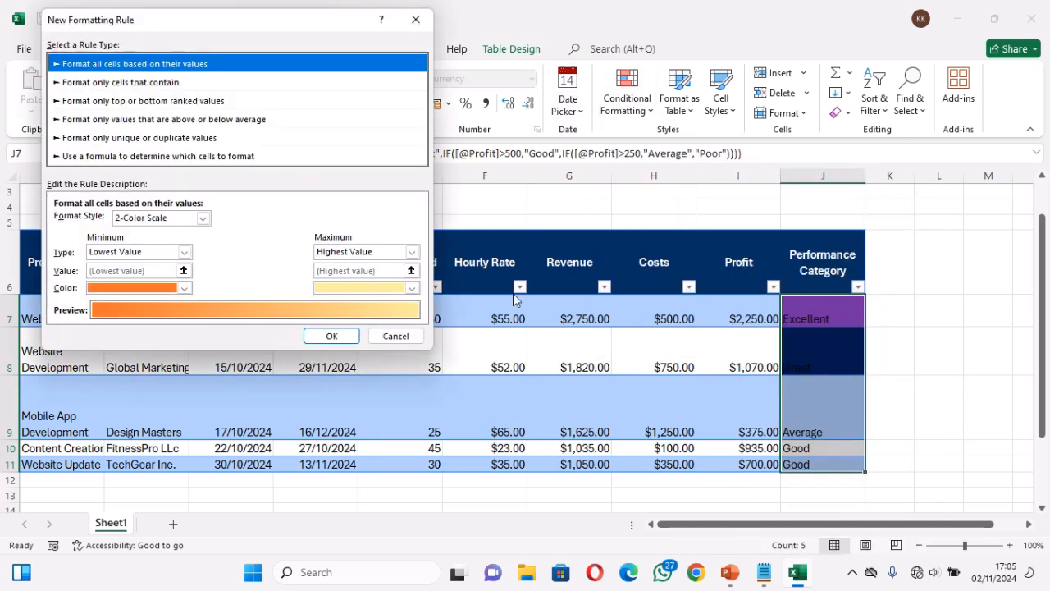
pyautogui.click(153, 86)
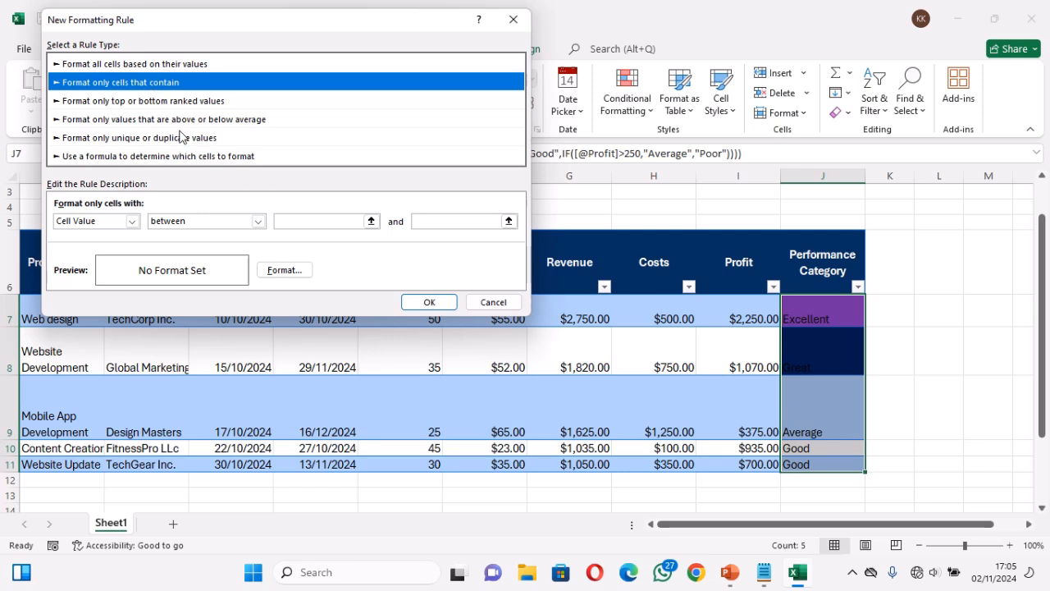
pyautogui.click(132, 221)
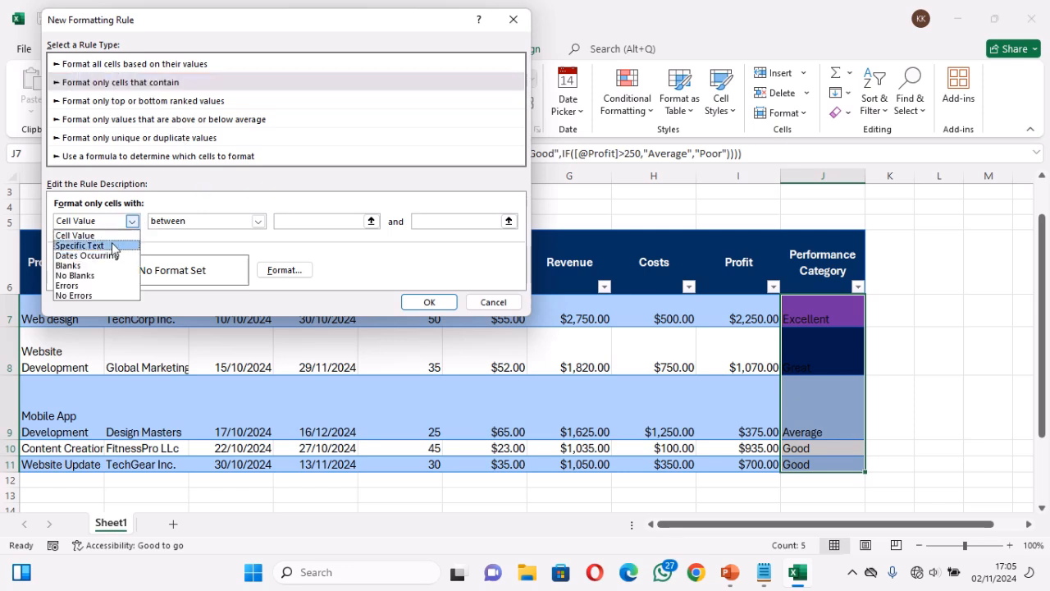
pyautogui.click(113, 246)
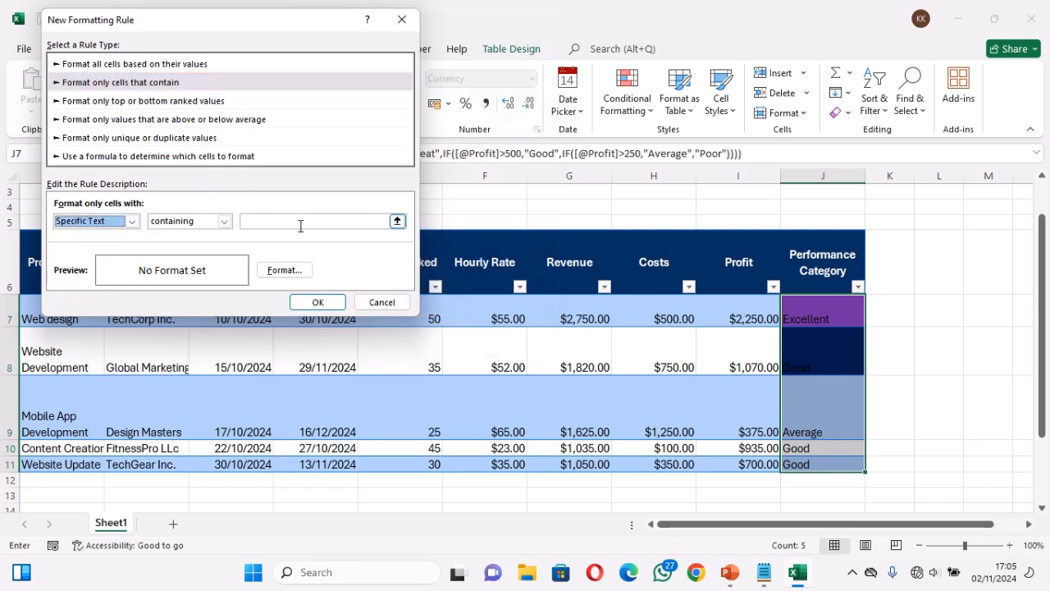
pyautogui.click(300, 226)
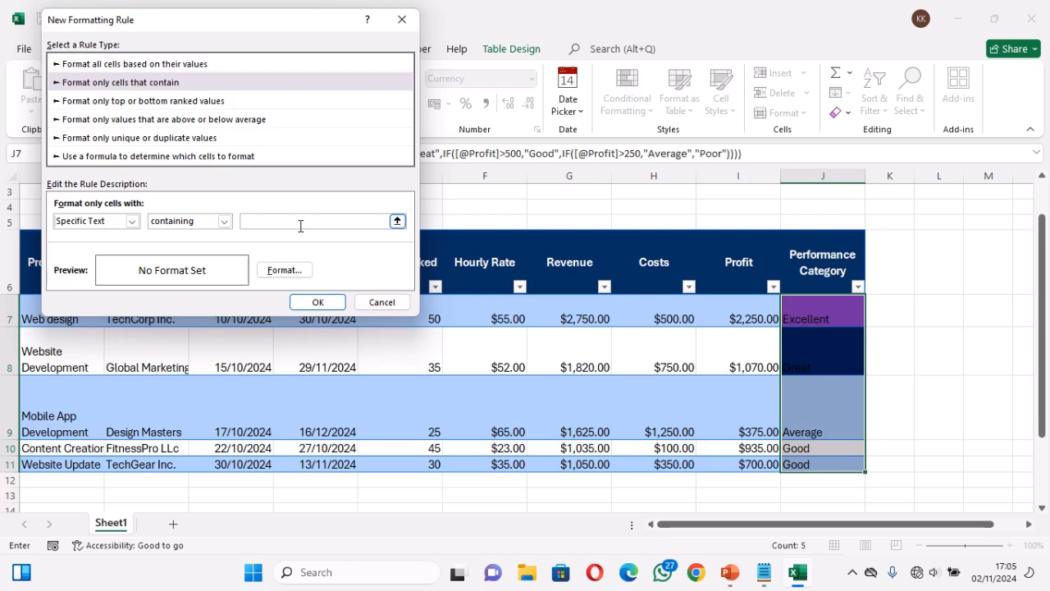
pyautogui.write('Good')
# Give the "Good" rule a medium blue background fill and apply it to the Performance Category cells
pyautogui.click(288, 271)
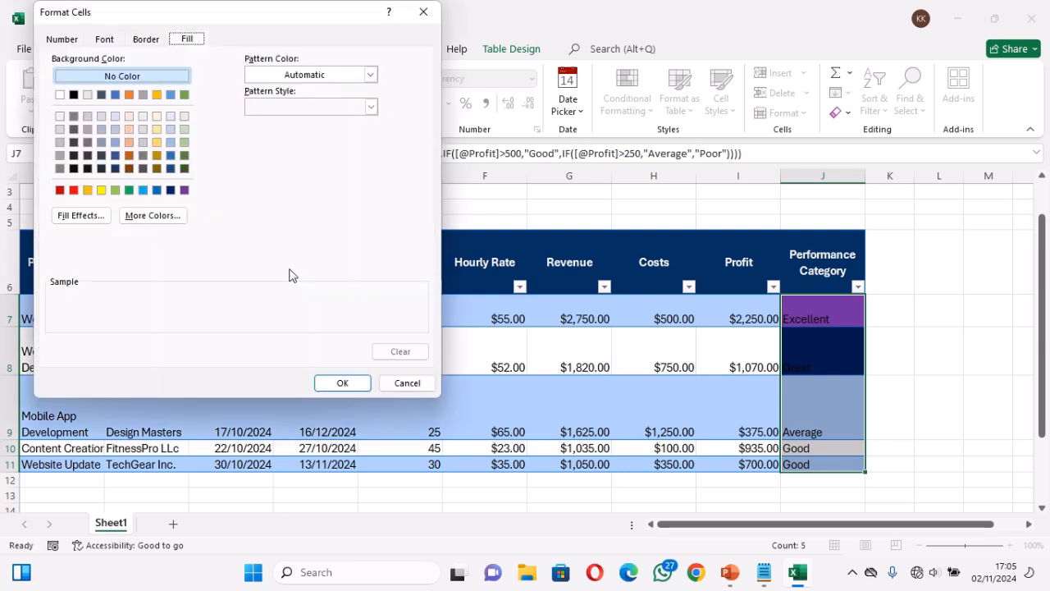
pyautogui.click(156, 191)
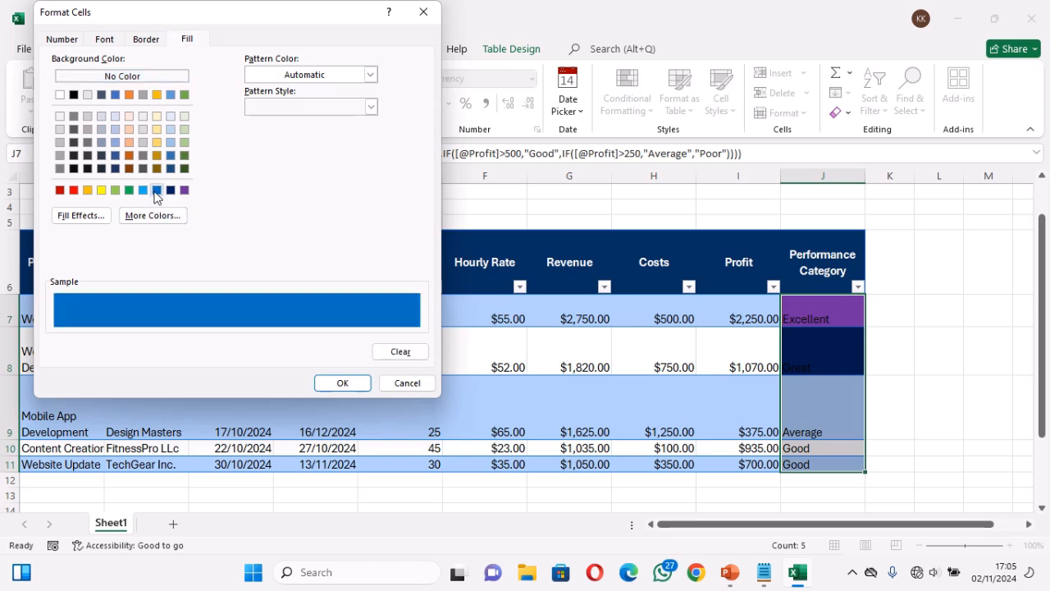
pyautogui.click(342, 383)
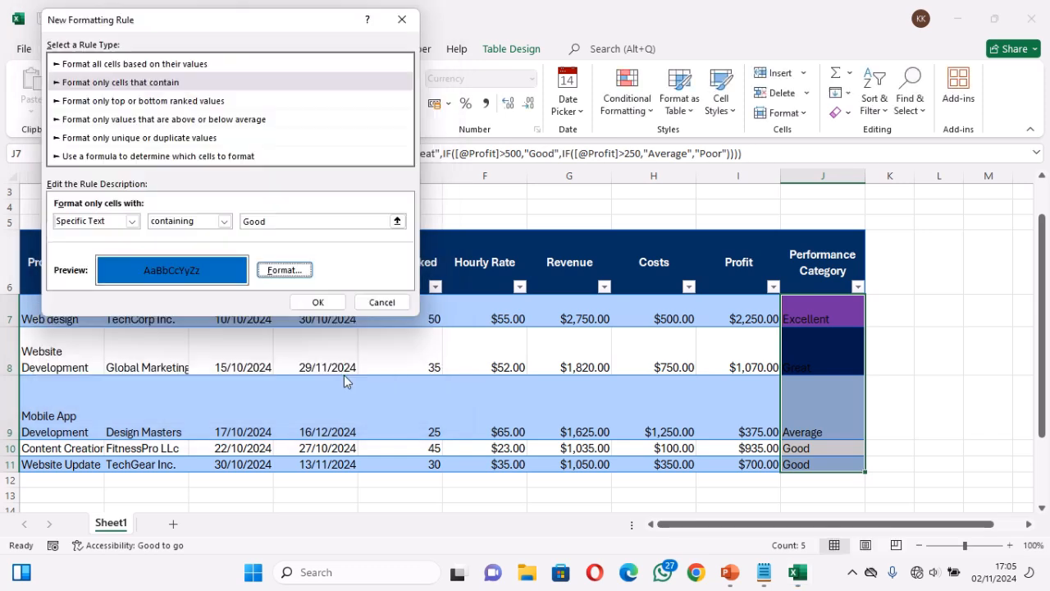
pyautogui.click(312, 301)
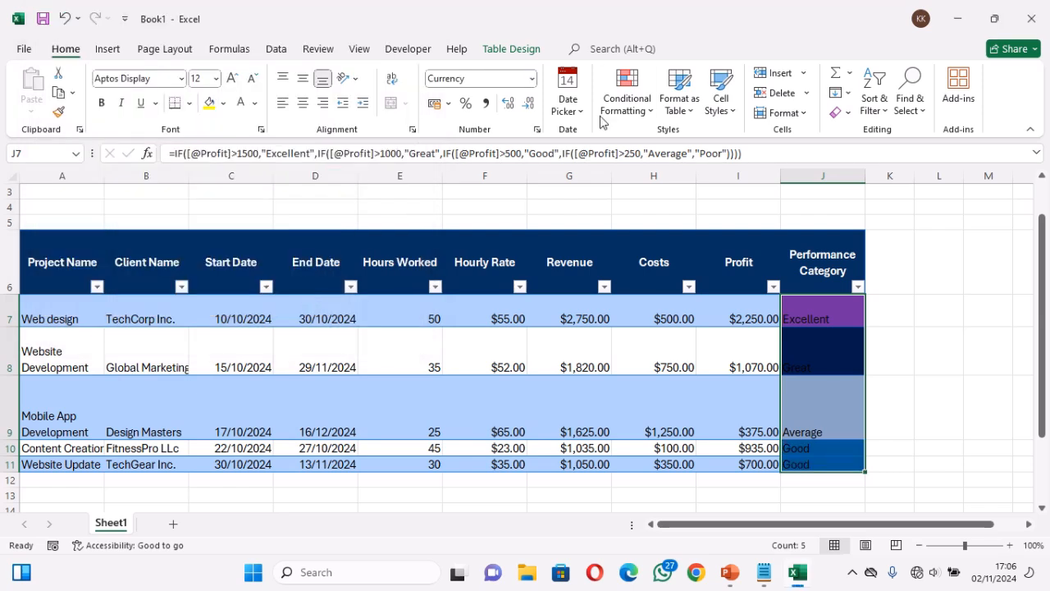
# Start another conditional formatting rule for J7:J11 that formats only cells with specific text containing "Average"
pyautogui.click(630, 109)
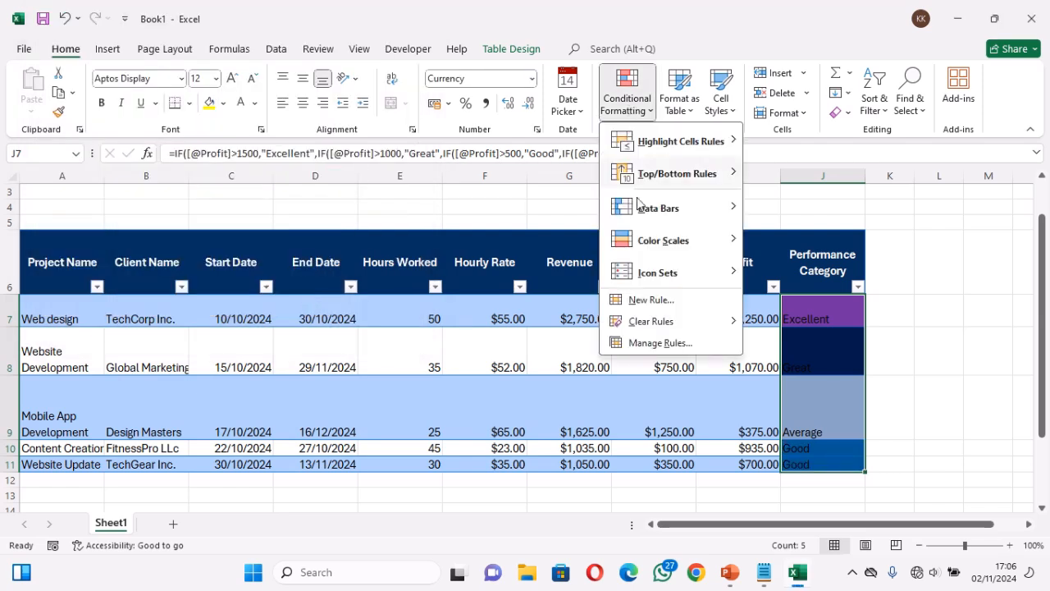
pyautogui.click(648, 300)
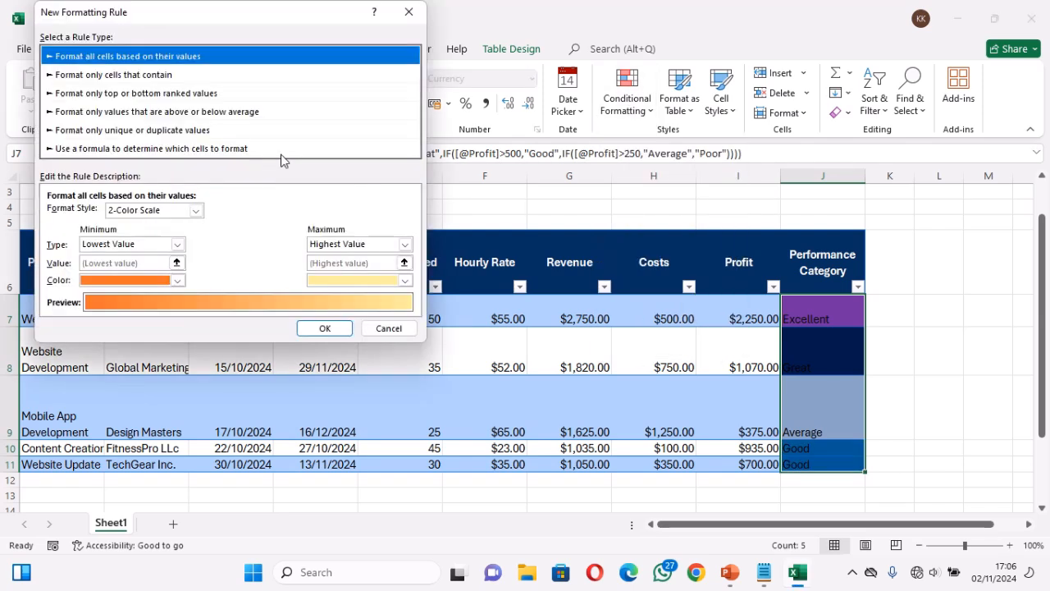
pyautogui.click(136, 75)
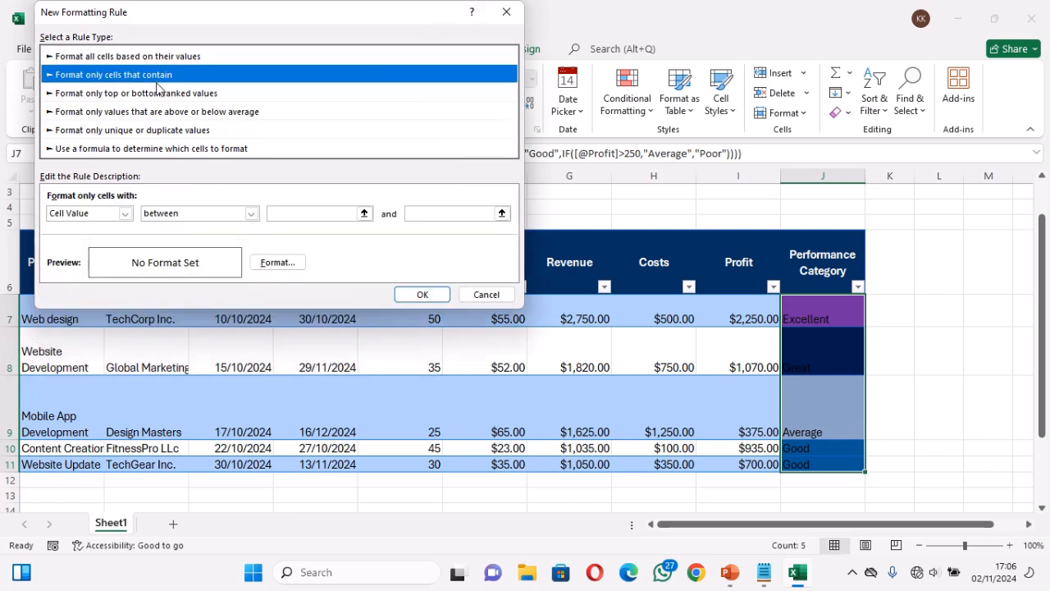
pyautogui.click(124, 213)
pyautogui.click(109, 237)
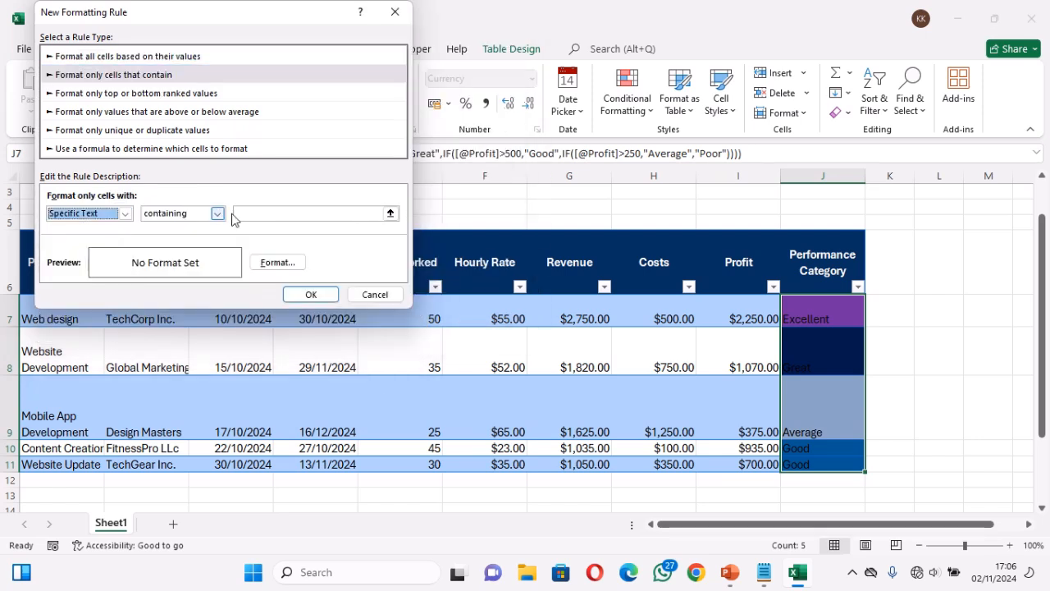
pyautogui.click(264, 212)
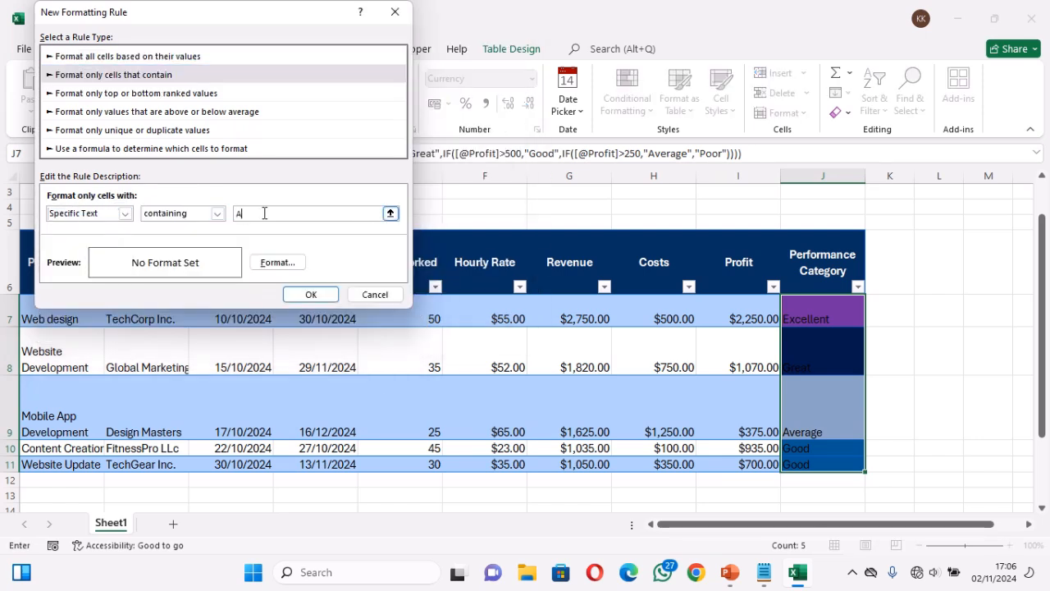
pyautogui.write('Average')
# Give the "Average" rule a green background fill and apply it to the Performance Category cells
pyautogui.click(279, 262)
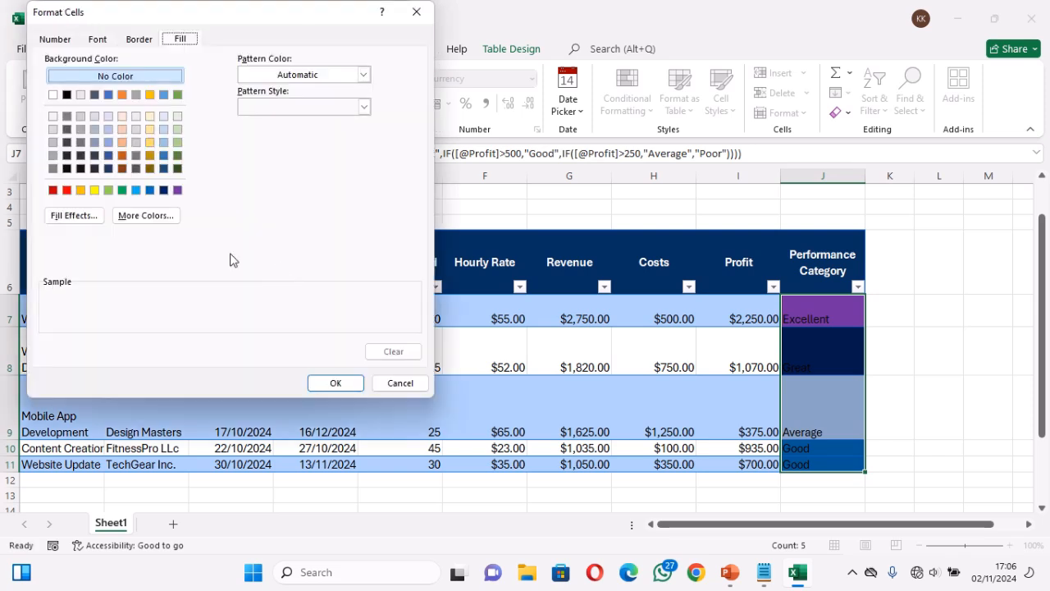
pyautogui.click(122, 190)
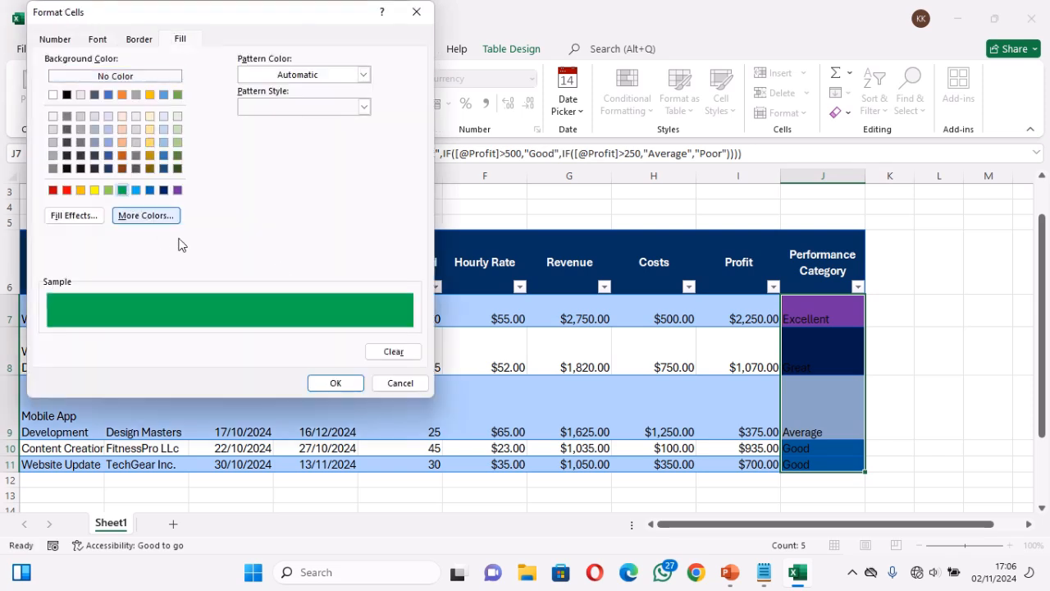
pyautogui.click(329, 382)
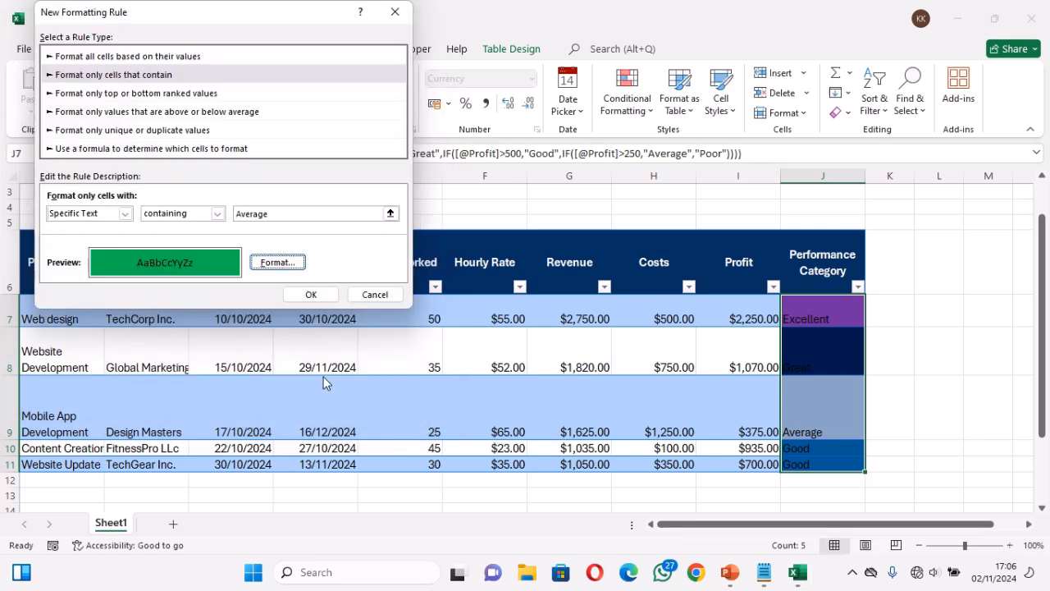
pyautogui.click(311, 295)
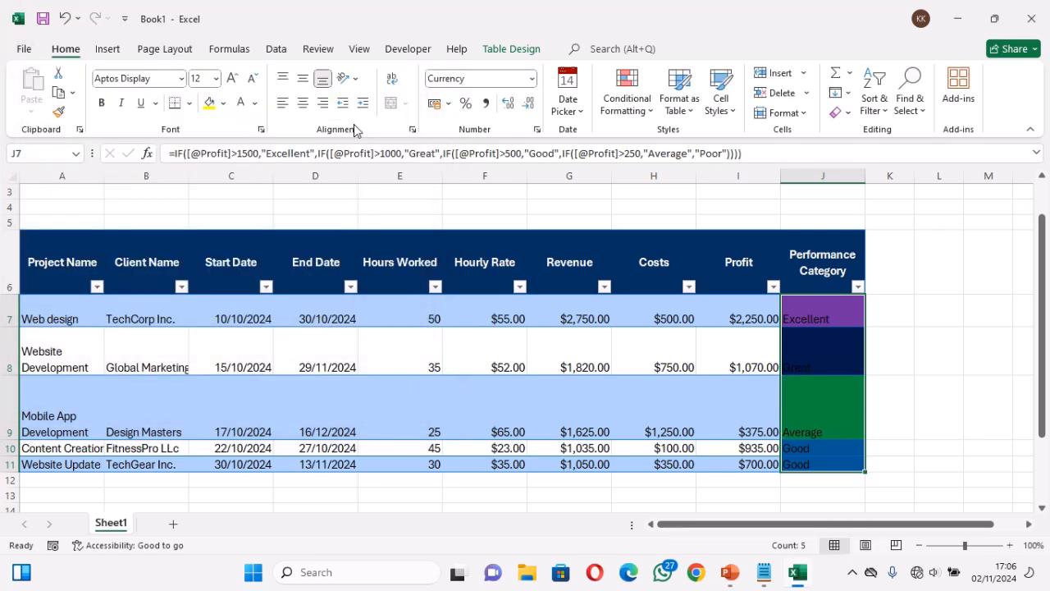
# Start another conditional formatting rule for J7:J11 that formats only cells with specific text containing "Poor"
pyautogui.click(630, 100)
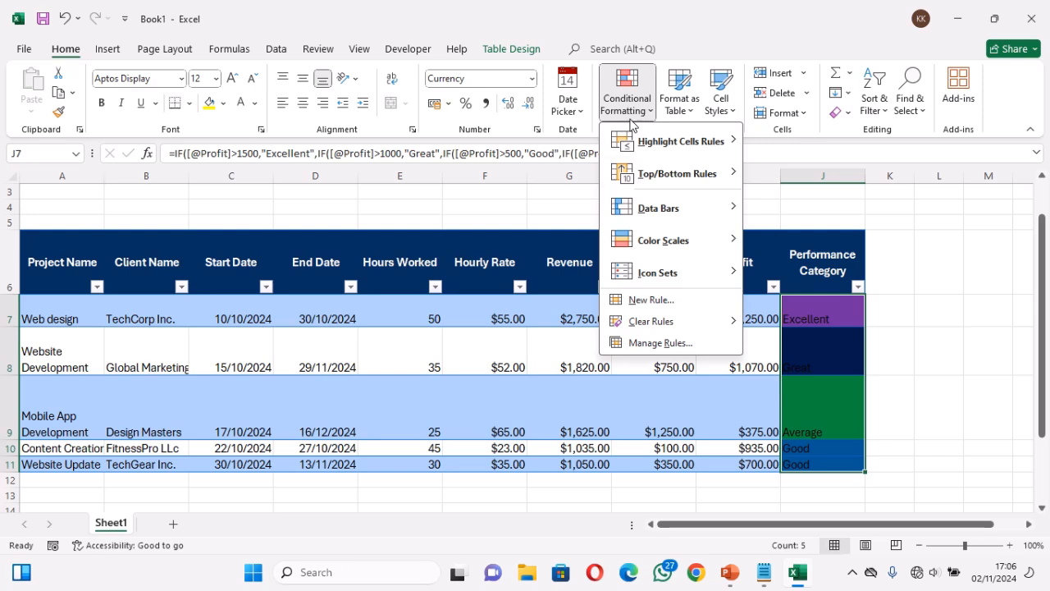
pyautogui.click(663, 302)
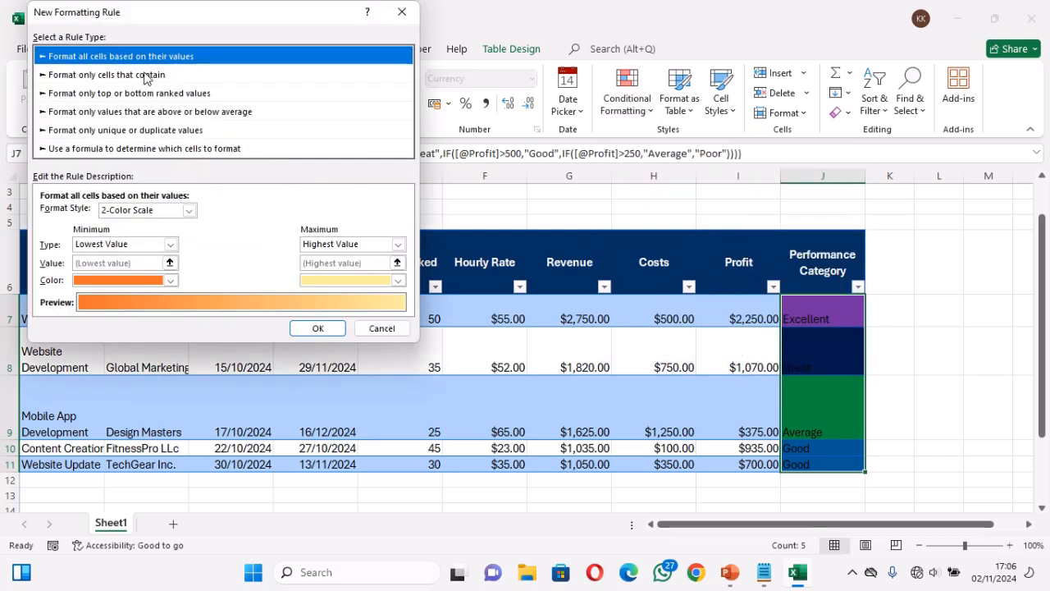
pyautogui.click(145, 75)
pyautogui.click(118, 213)
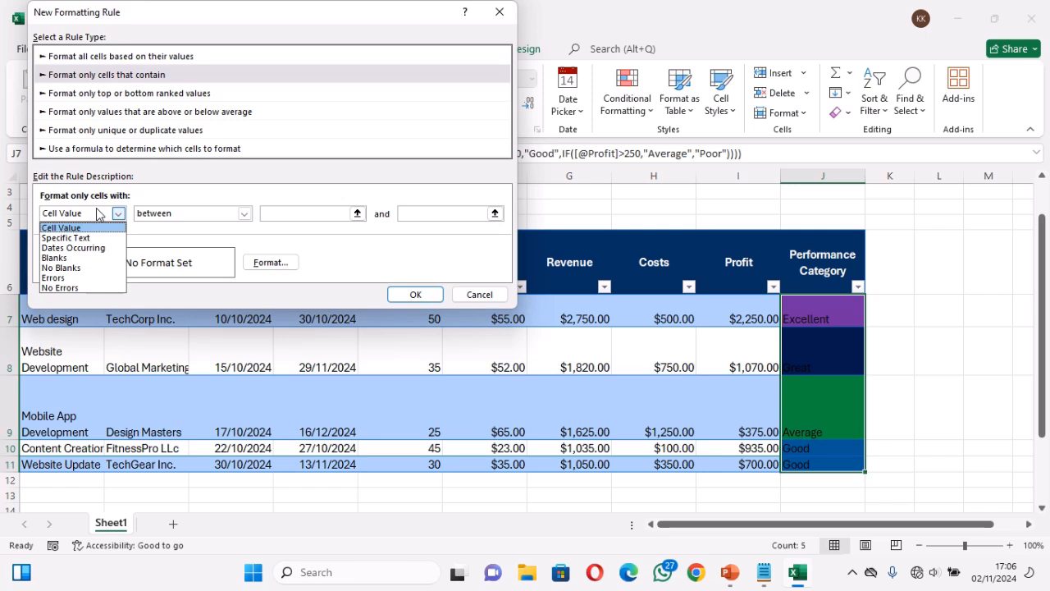
pyautogui.click(80, 240)
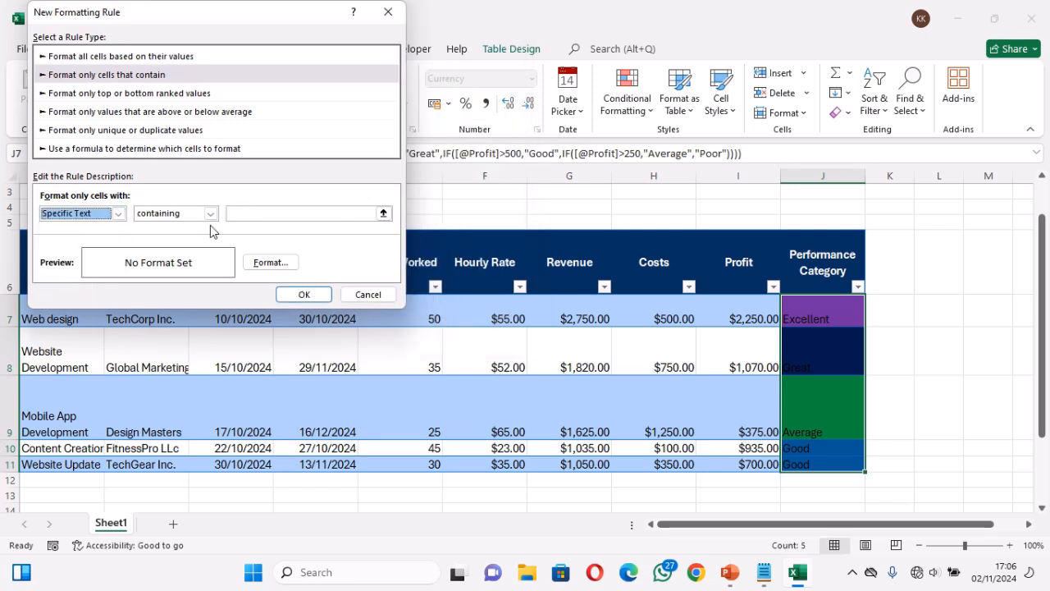
pyautogui.click(257, 213)
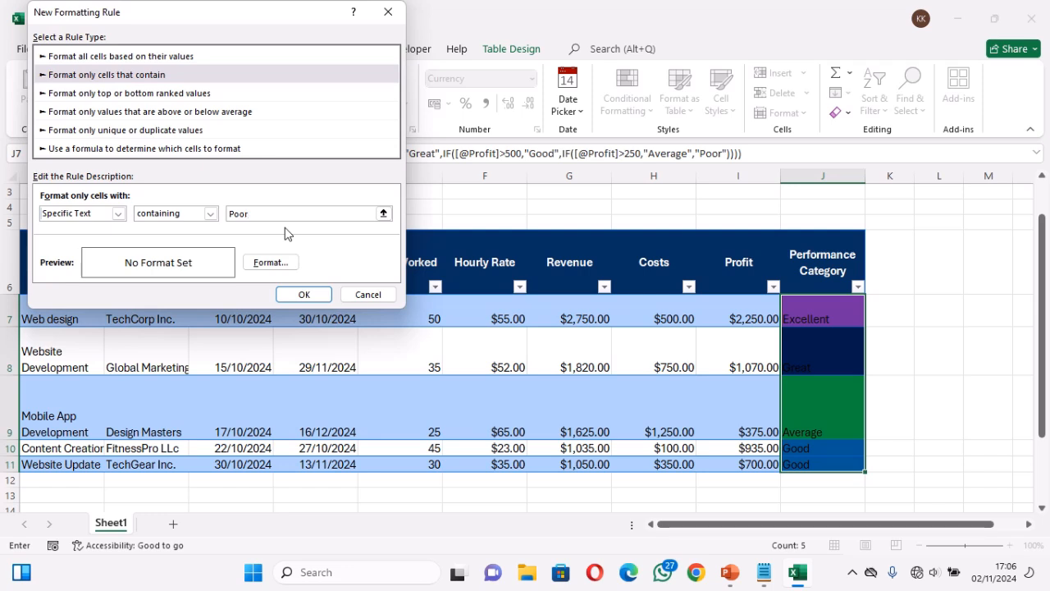
# Give the "Poor" rule a yellow background fill and apply it to the Performance Category cells
pyautogui.click(269, 262)
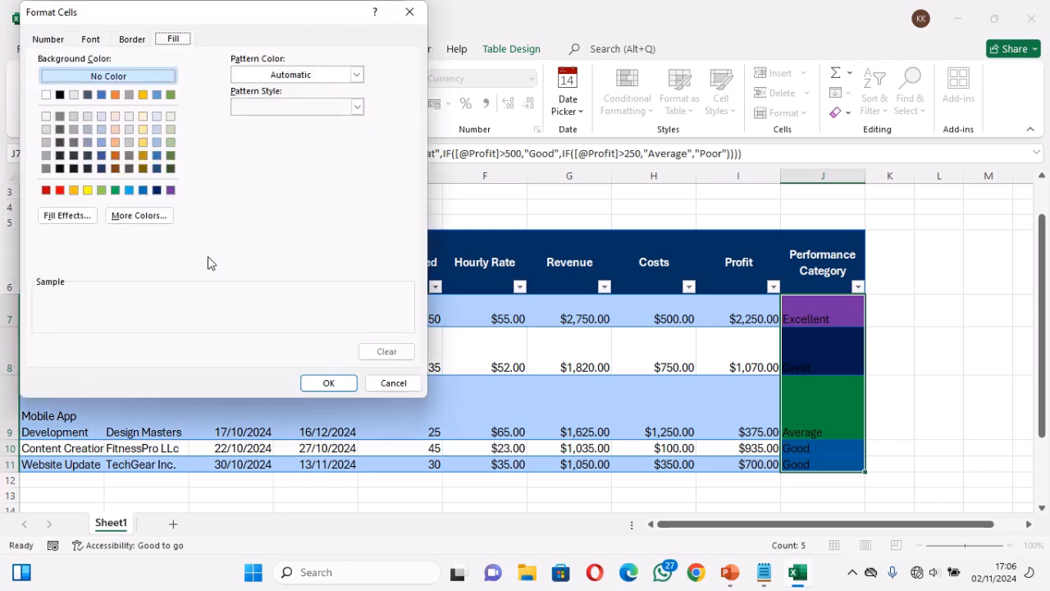
pyautogui.click(87, 191)
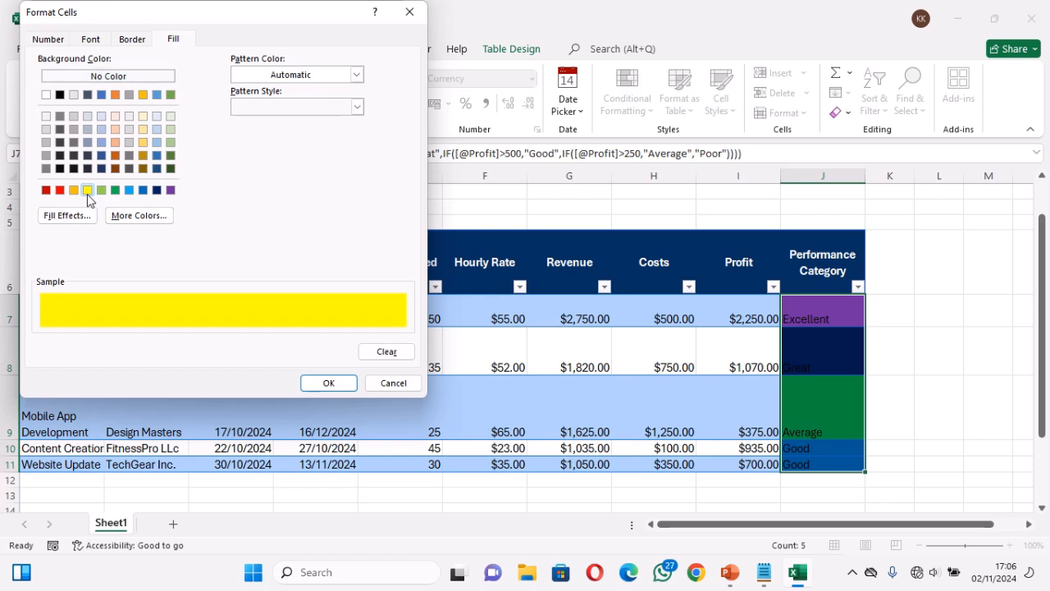
pyautogui.click(328, 383)
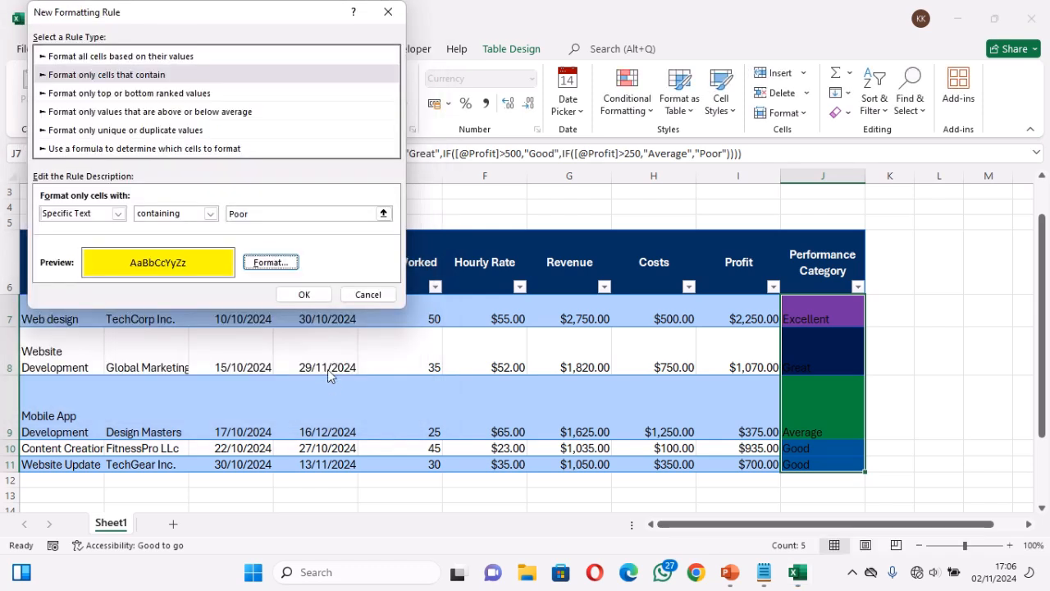
pyautogui.click(303, 296)
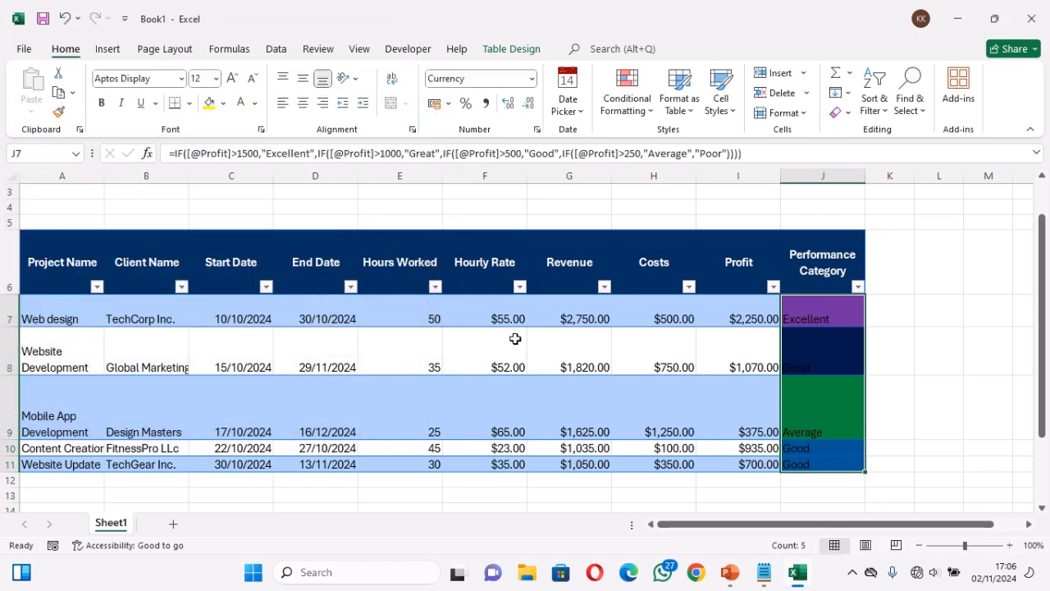
# Test the category coloring by setting the Mobile App Development project's hours worked to 2, and undo that change
pyautogui.click(818, 411)
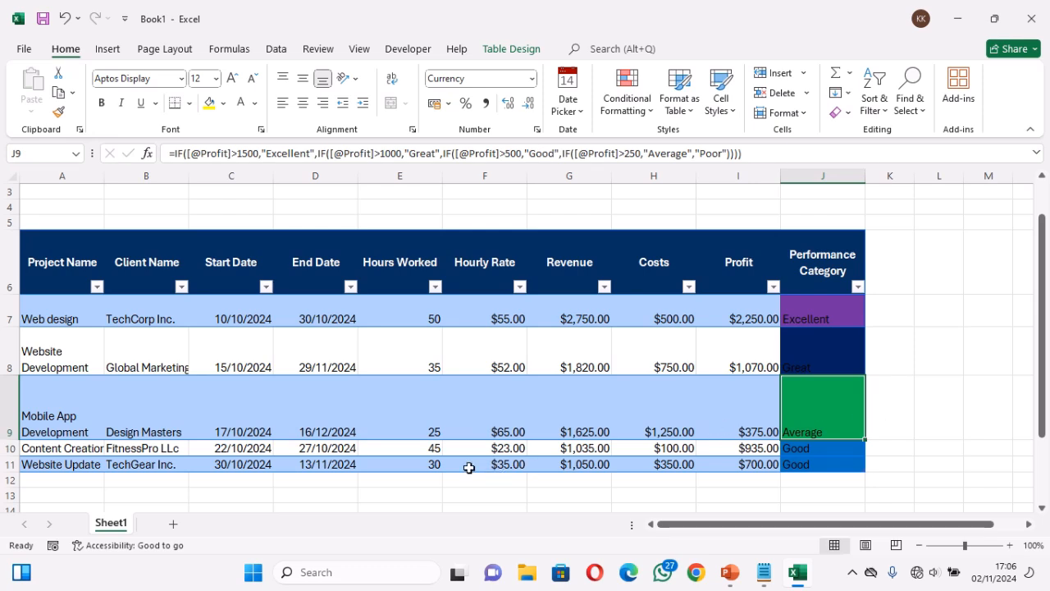
pyautogui.click(414, 427)
pyautogui.write('2')
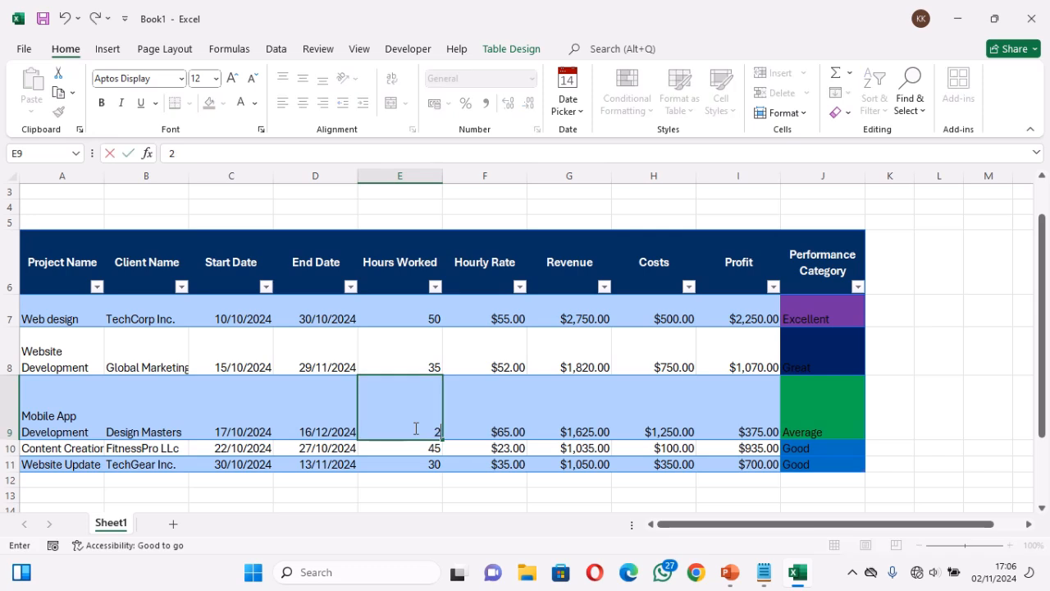
pyautogui.press('Return')
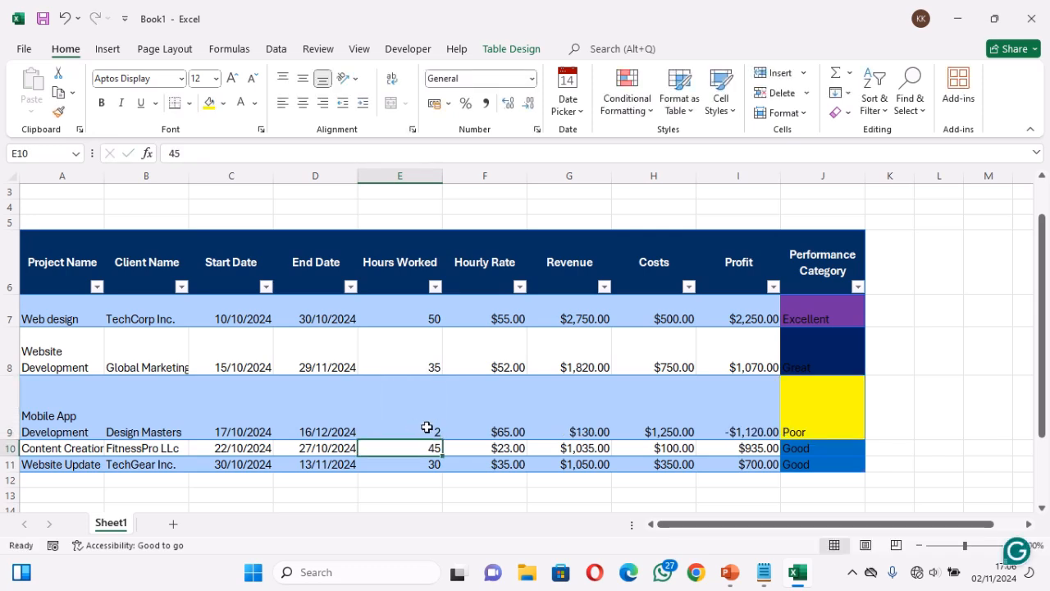
pyautogui.click(427, 428)
pyautogui.hotkey('ctrl', 'z')
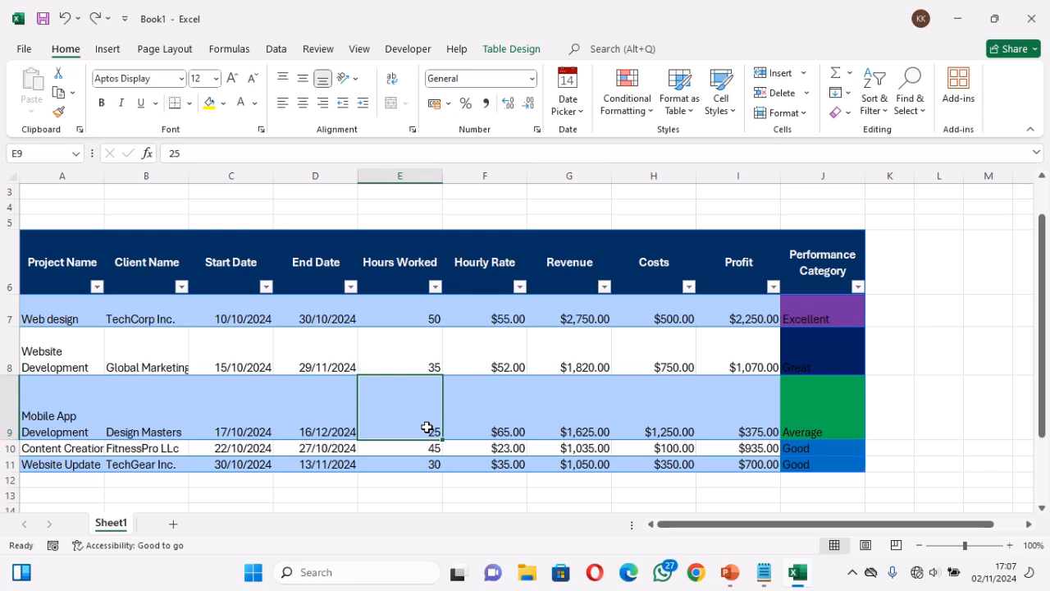
pyautogui.click(881, 392)
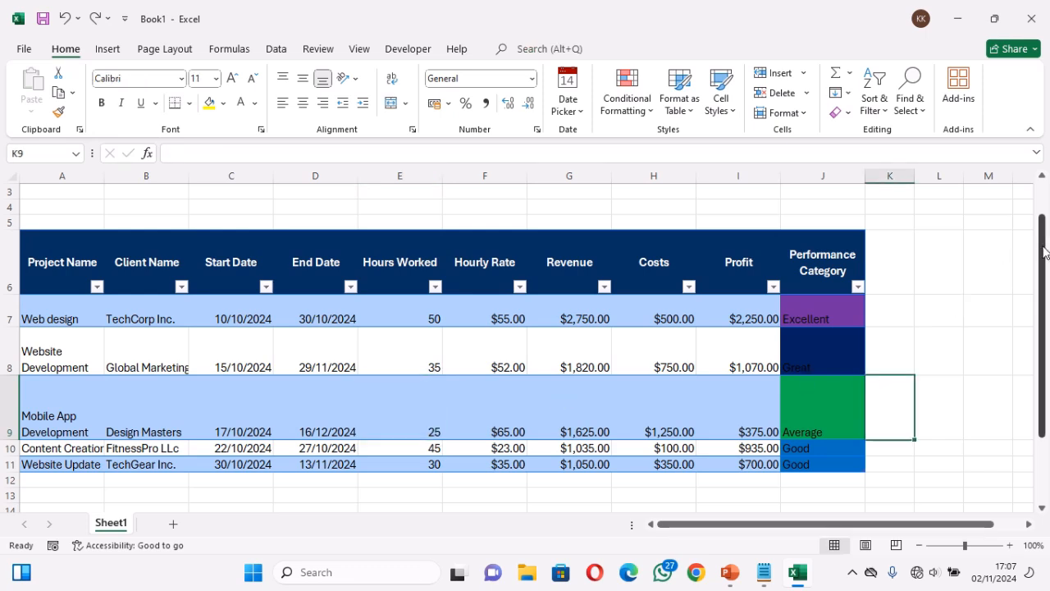
# Calculate the total profit in J2 with =SUM(ProjectData[Profit])
pyautogui.moveTo(1045, 252); pyautogui.dragTo(1045, 241)
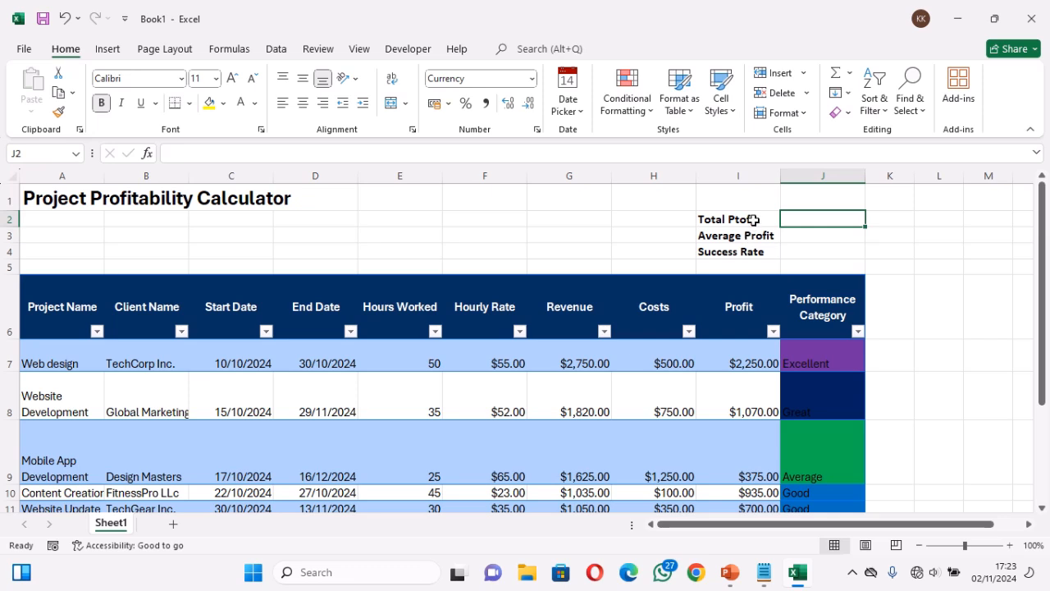
pyautogui.click(756, 252)
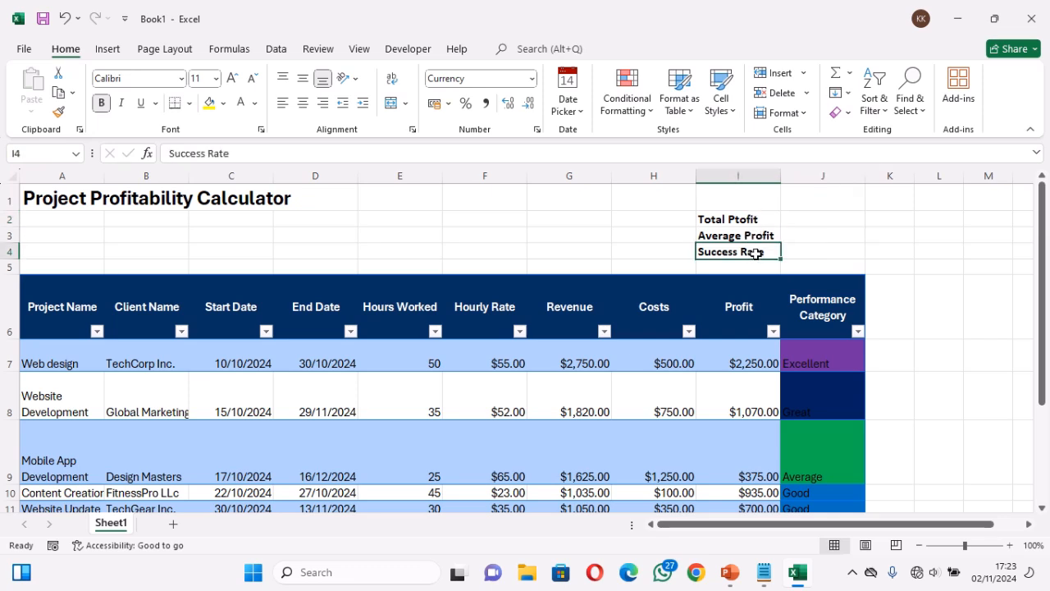
pyautogui.click(757, 221)
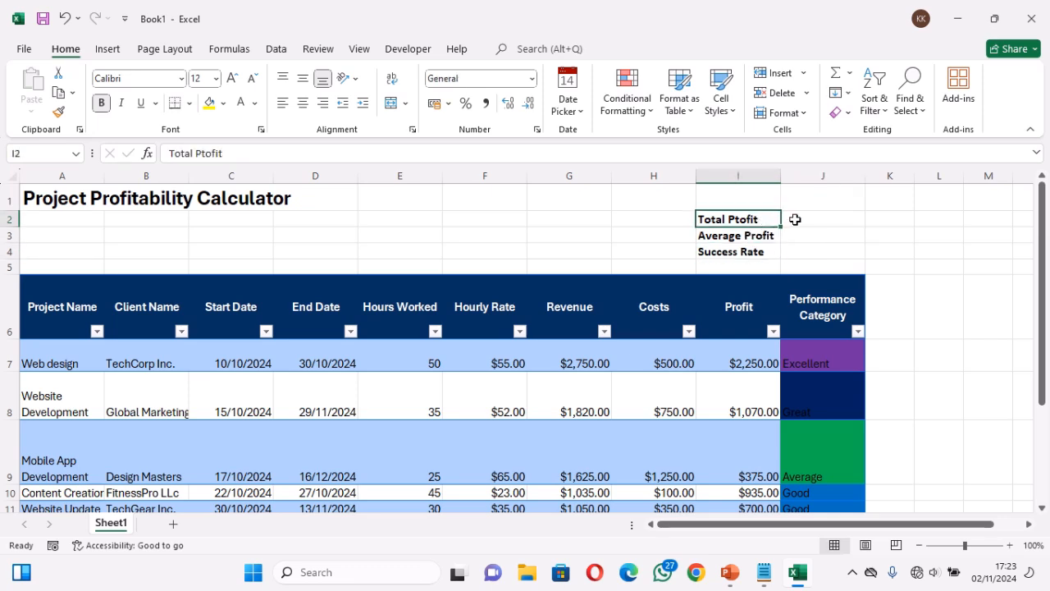
pyautogui.click(793, 219)
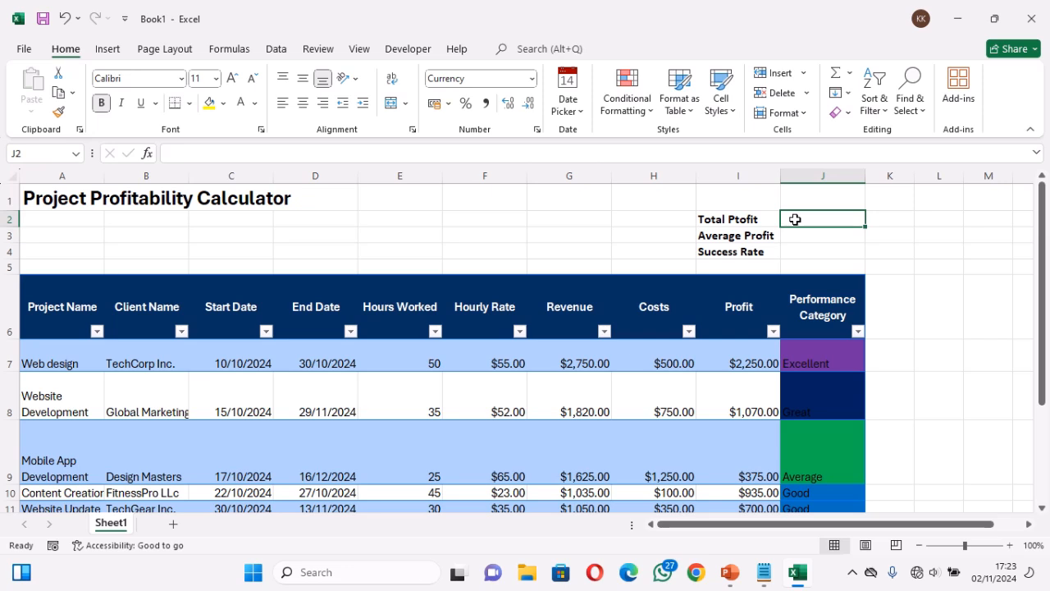
pyautogui.write('=')
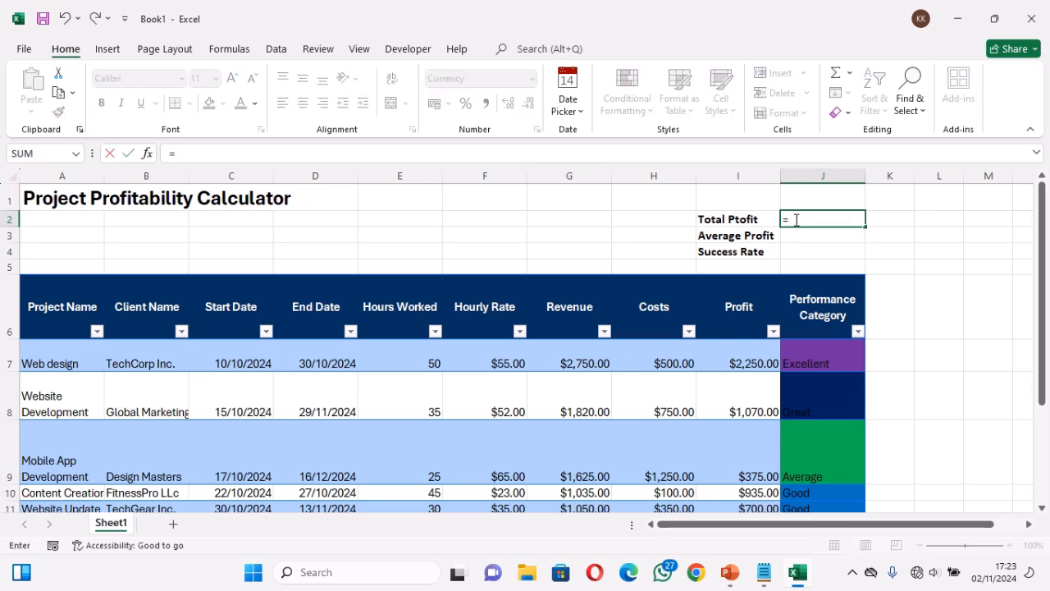
pyautogui.write('sum')
pyautogui.press('Tab')
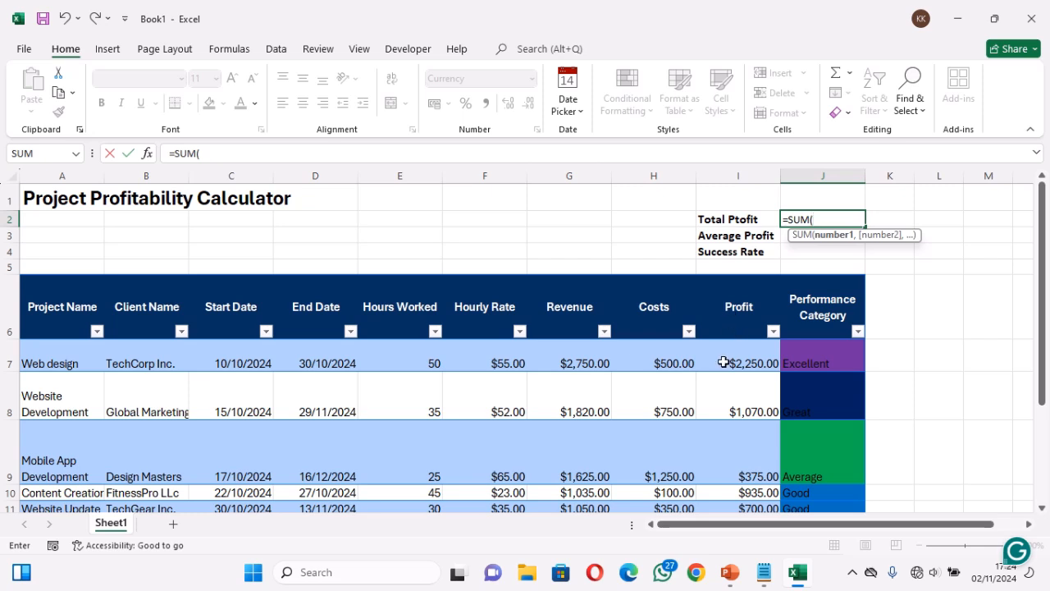
pyautogui.moveTo(735, 361); pyautogui.dragTo(750, 510)
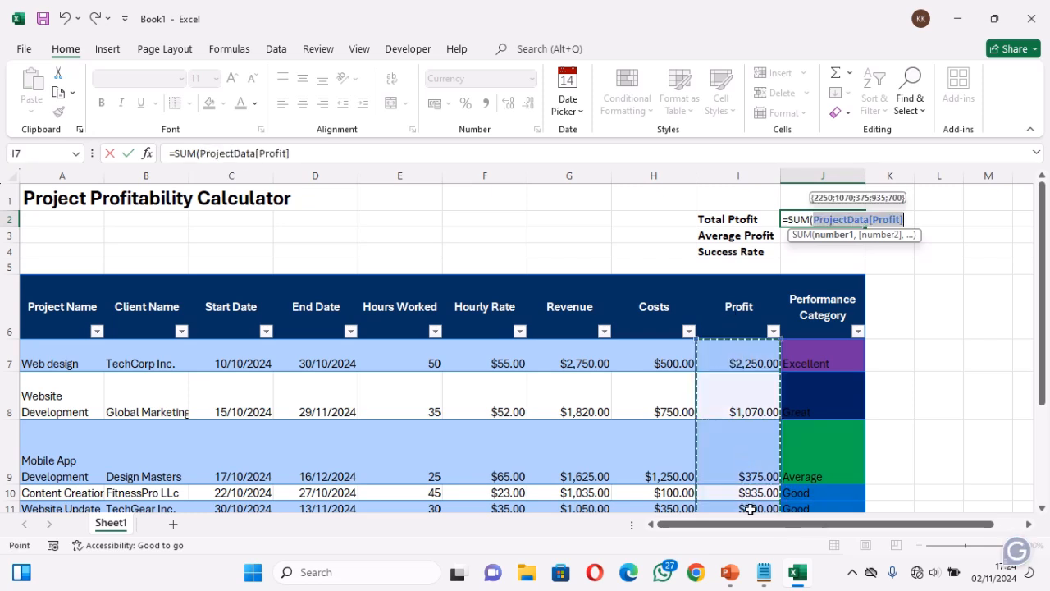
pyautogui.write(')')
pyautogui.press('Return')
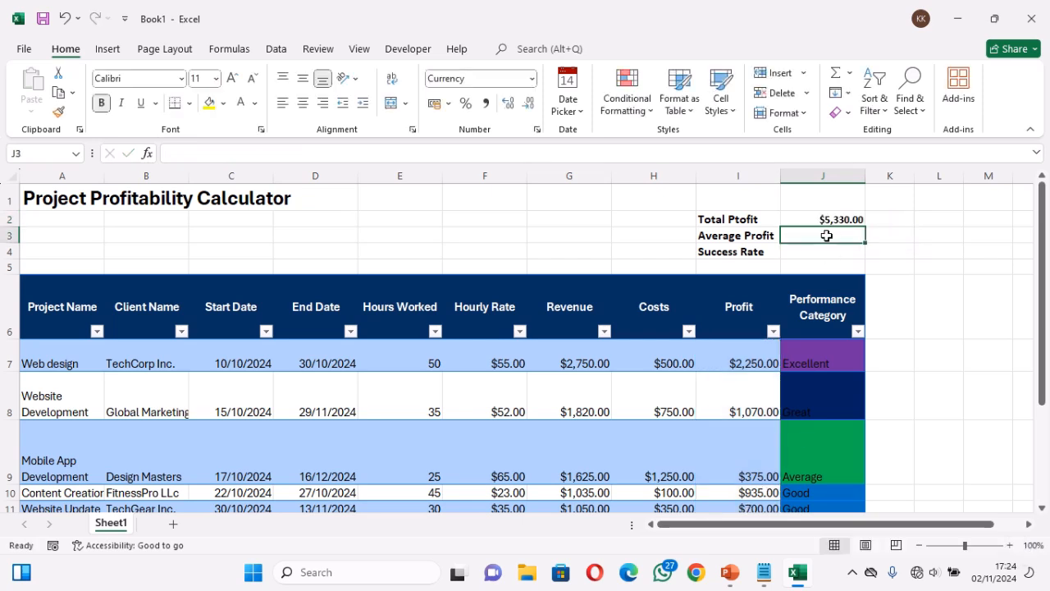
# Calculate the average profit in J3 with =AVERAGE(ProjectData[Profit])
pyautogui.write('=aver')
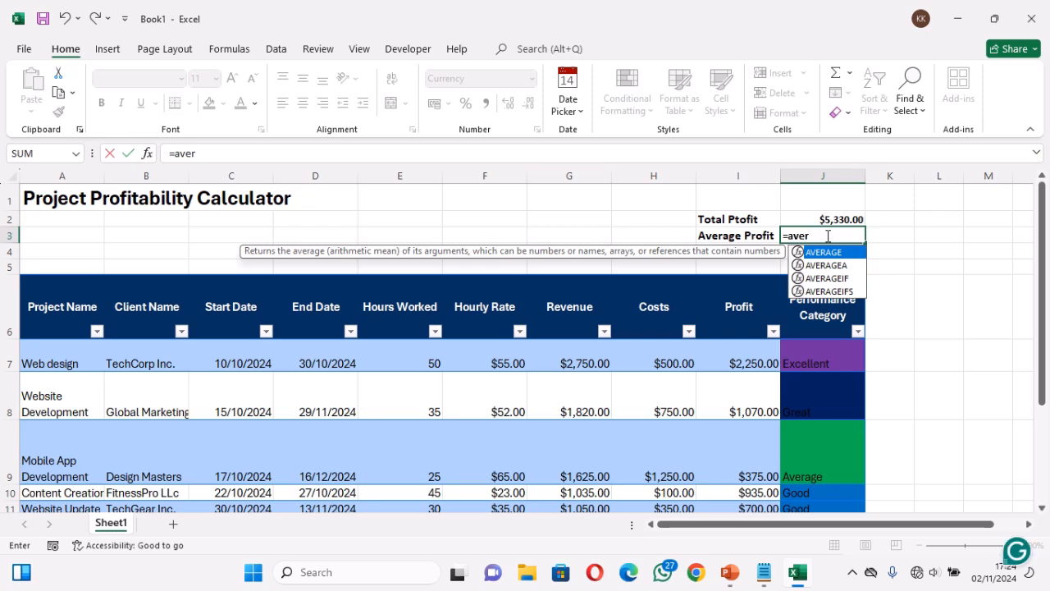
pyautogui.press('Tab')
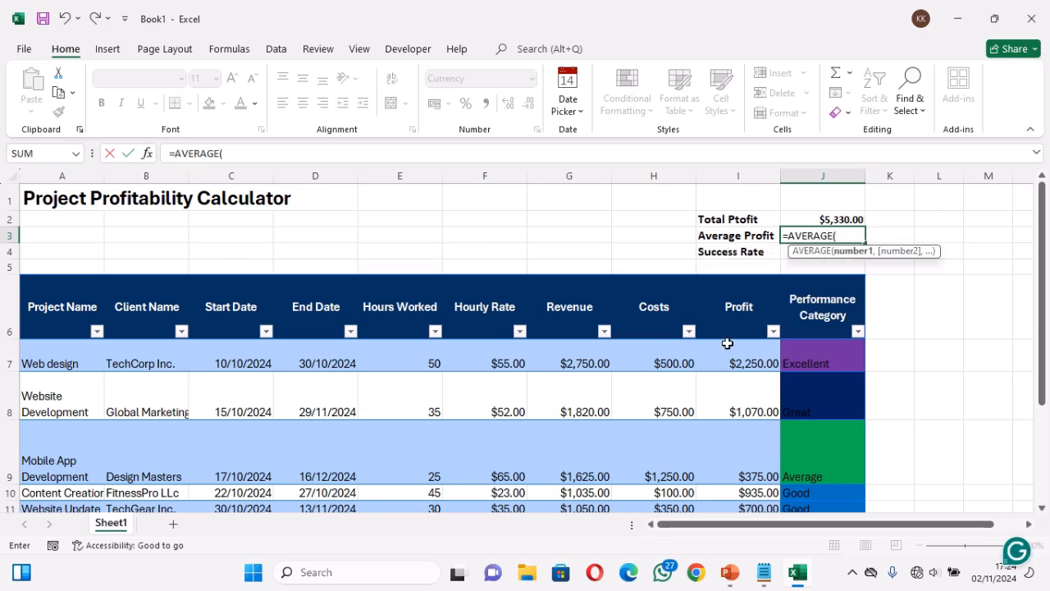
pyautogui.click(731, 353)
pyautogui.moveTo(738, 385); pyautogui.dragTo(744, 484)
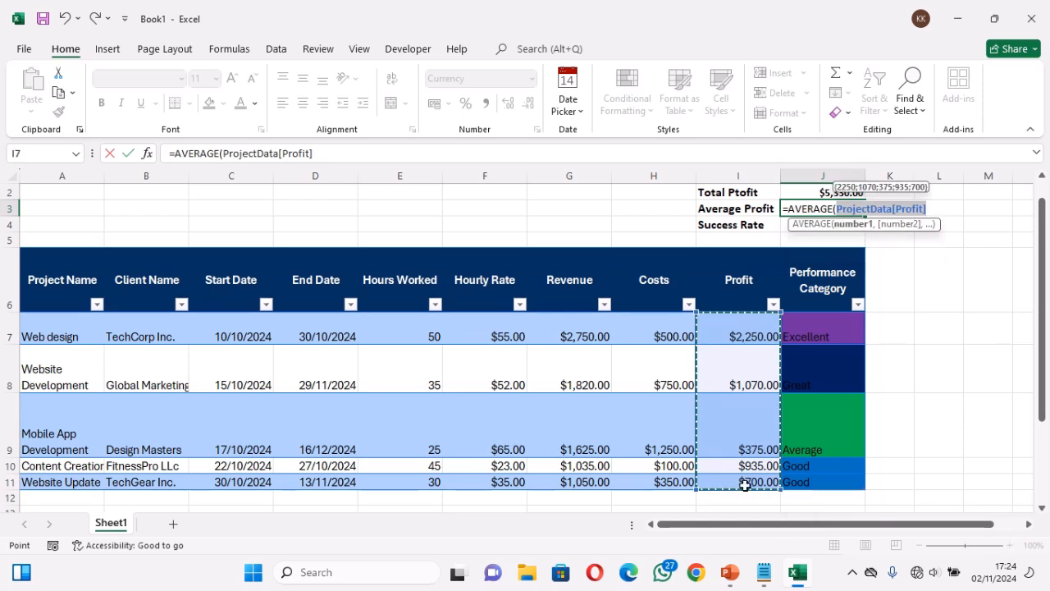
pyautogui.write(')')
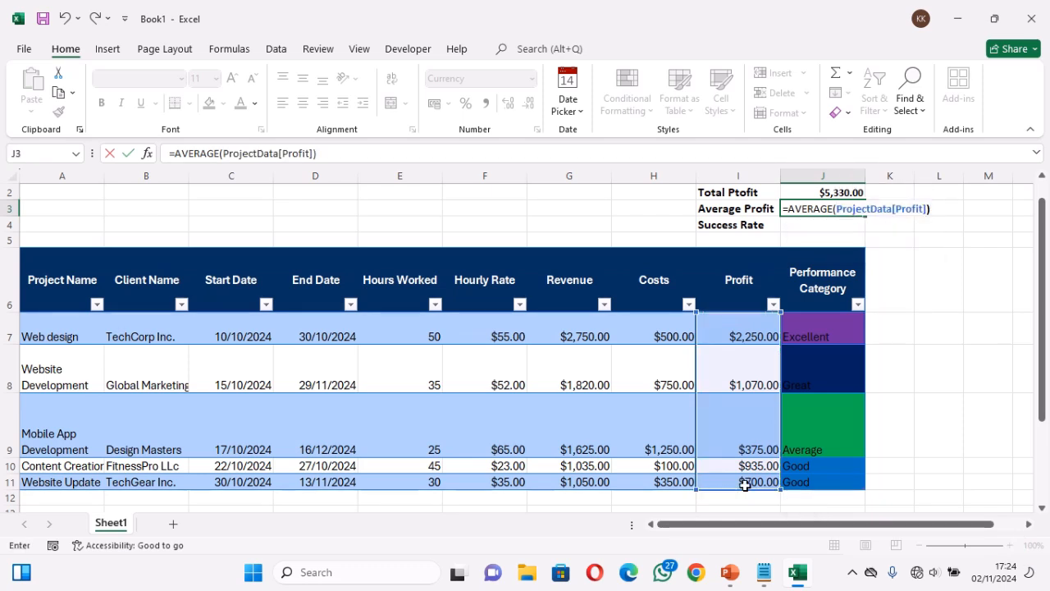
pyautogui.press('Return')
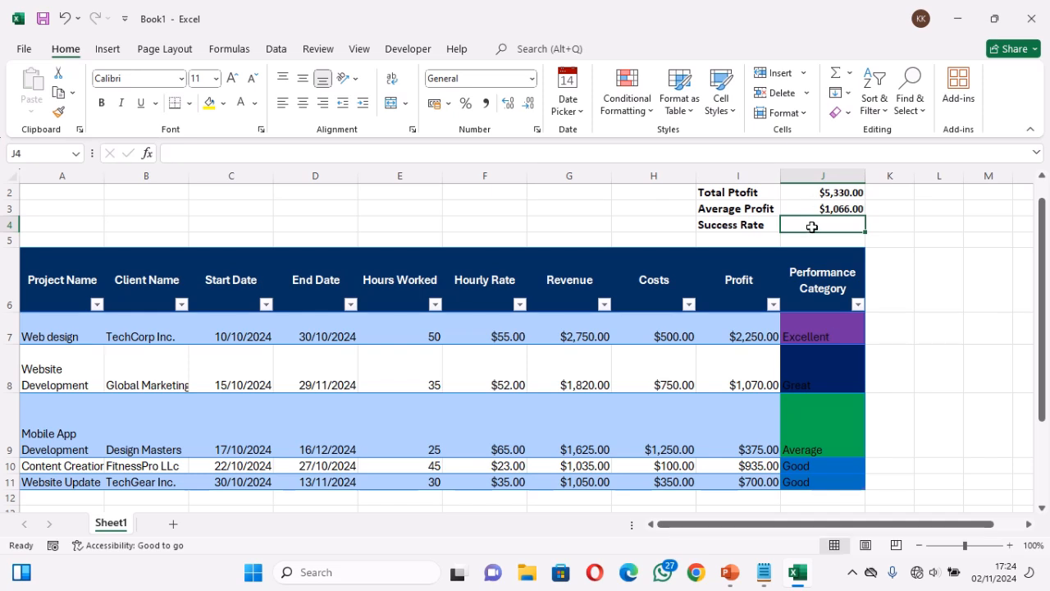
# Begin the success rate formula in J4 with COUNTIF counting "Excellent" in ProjectData[Performance Category]
pyautogui.write('=count')
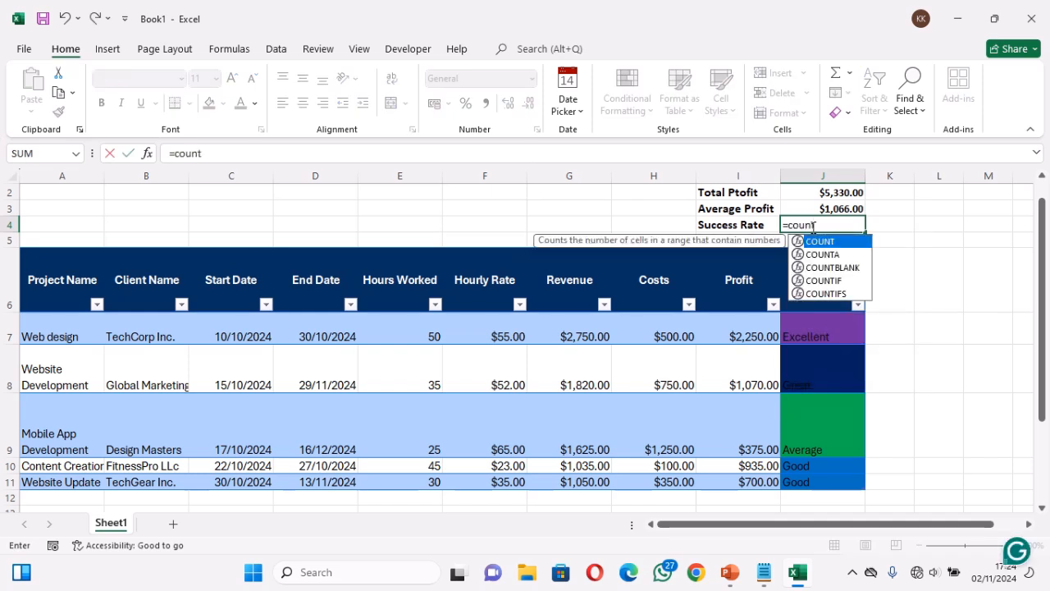
pyautogui.write('i')
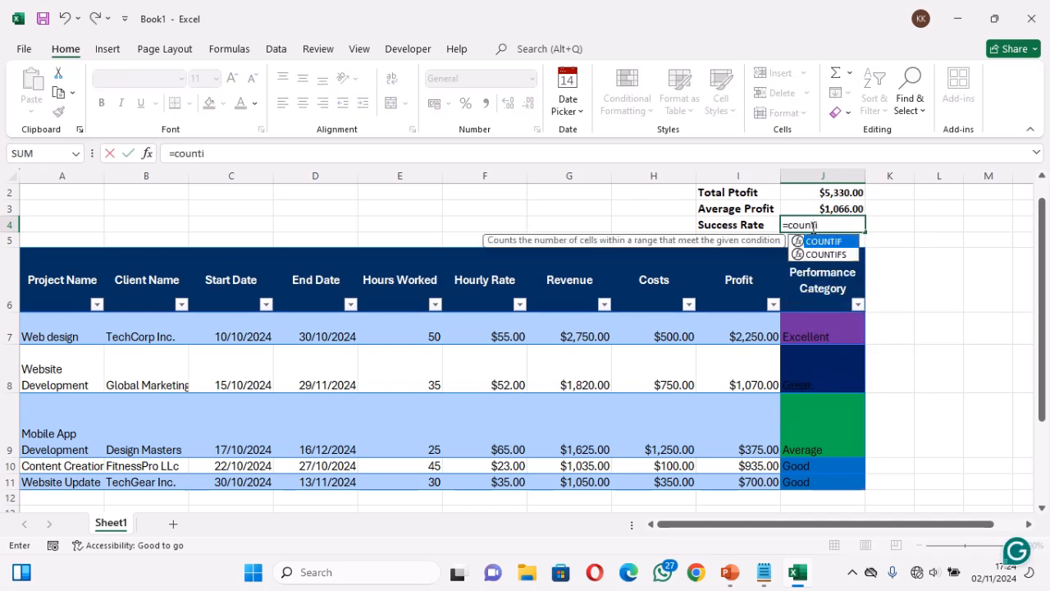
pyautogui.press('Tab')
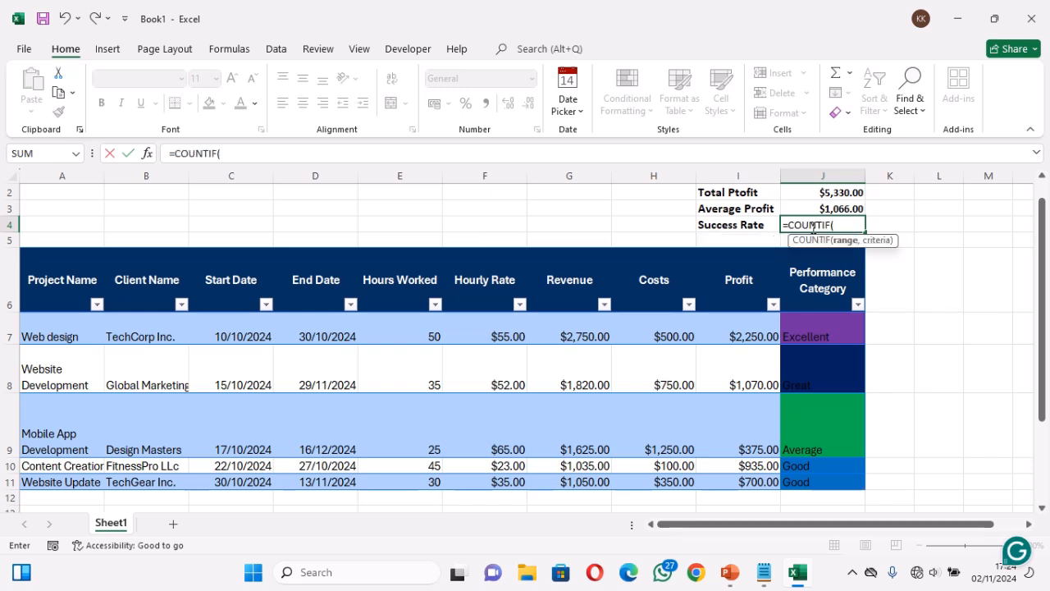
pyautogui.click(806, 323)
pyautogui.moveTo(805, 323); pyautogui.dragTo(812, 481)
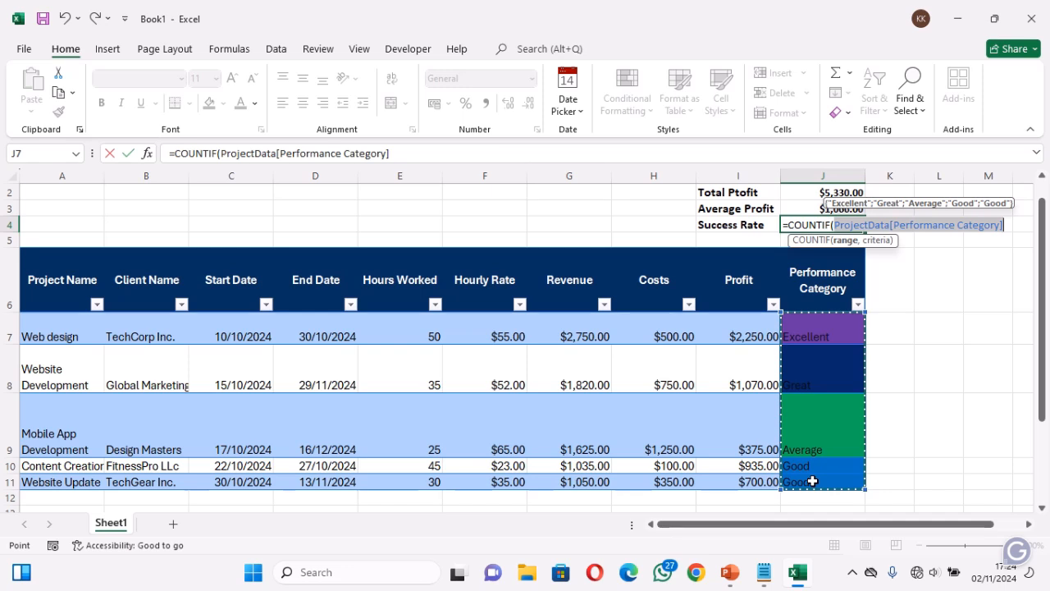
pyautogui.write(',')
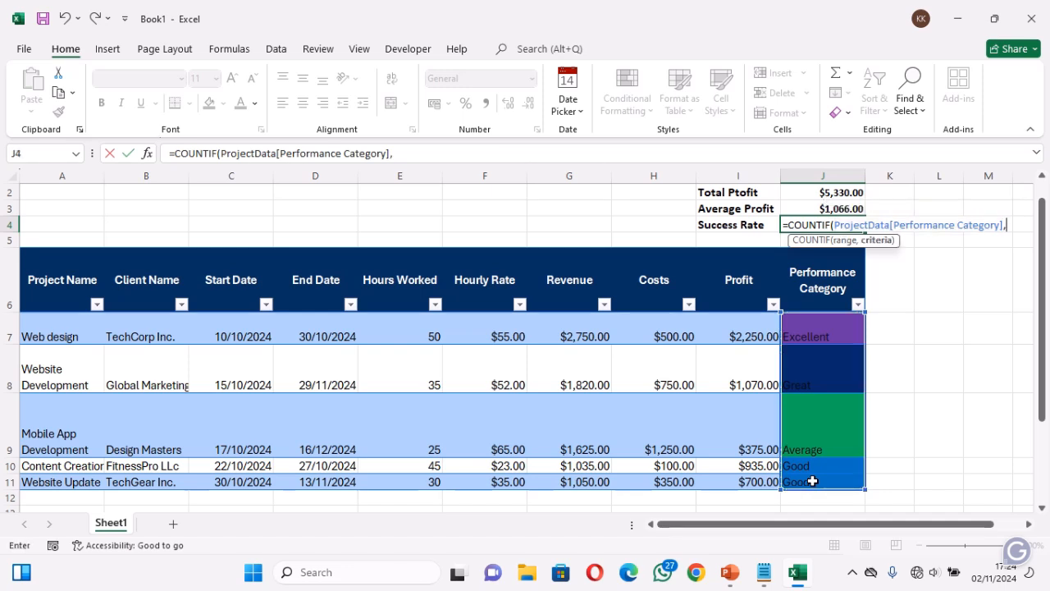
pyautogui.write('"Excellent')
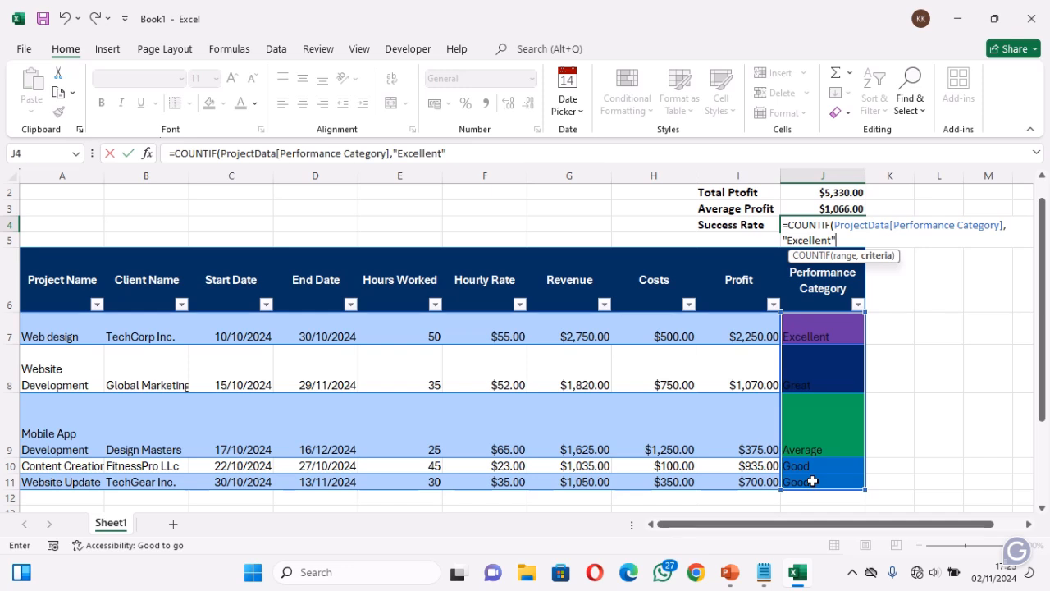
# Complete the success rate formula by dividing the count by COUNTA(ProjectData[Project Name])
pyautogui.write(')/')
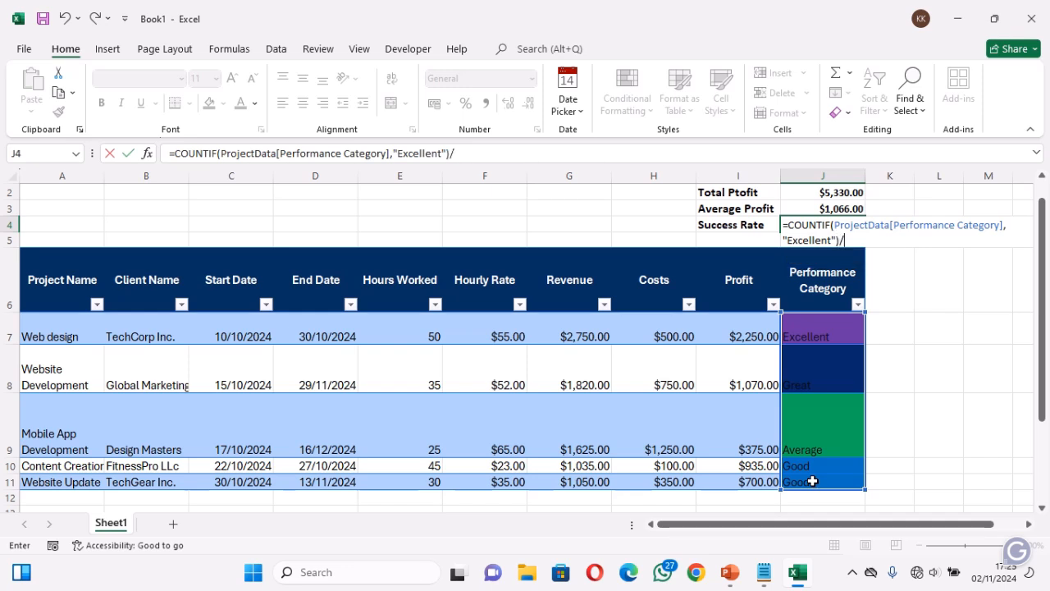
pyautogui.write('C')
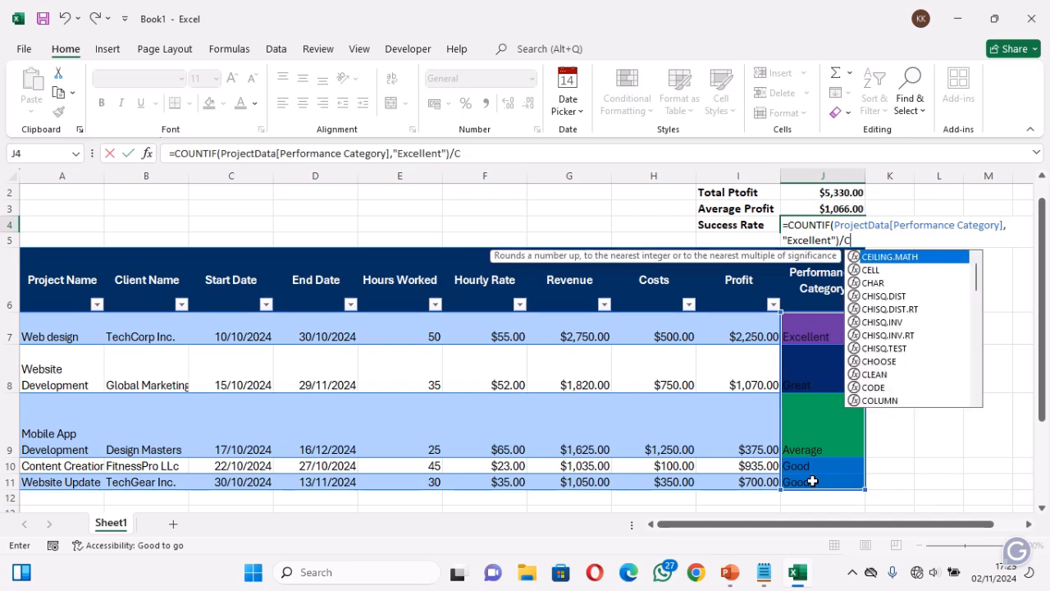
pyautogui.write('oun')
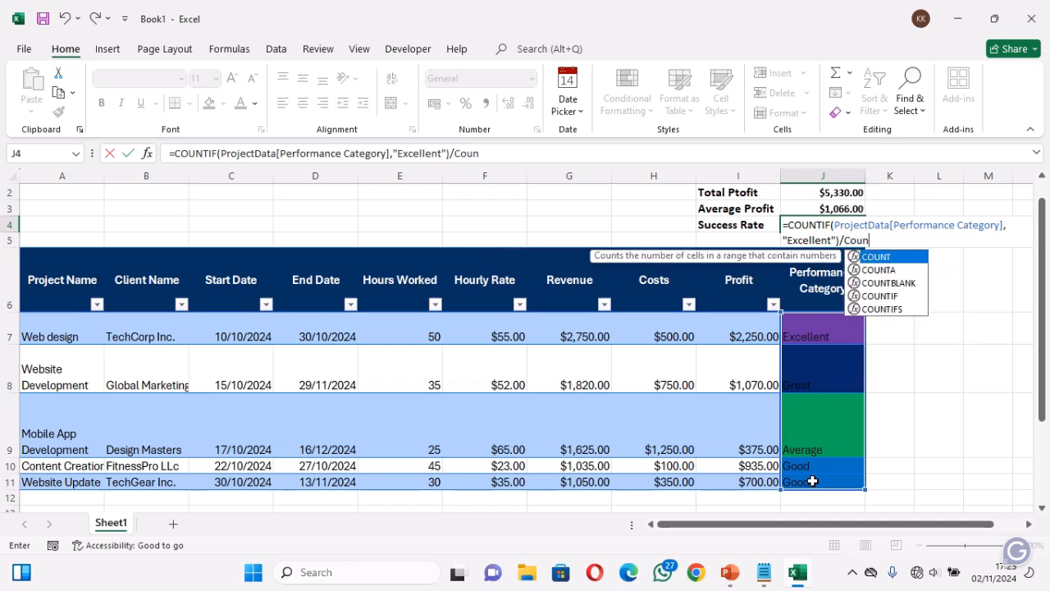
pyautogui.press('Down')
pyautogui.press('Tab')
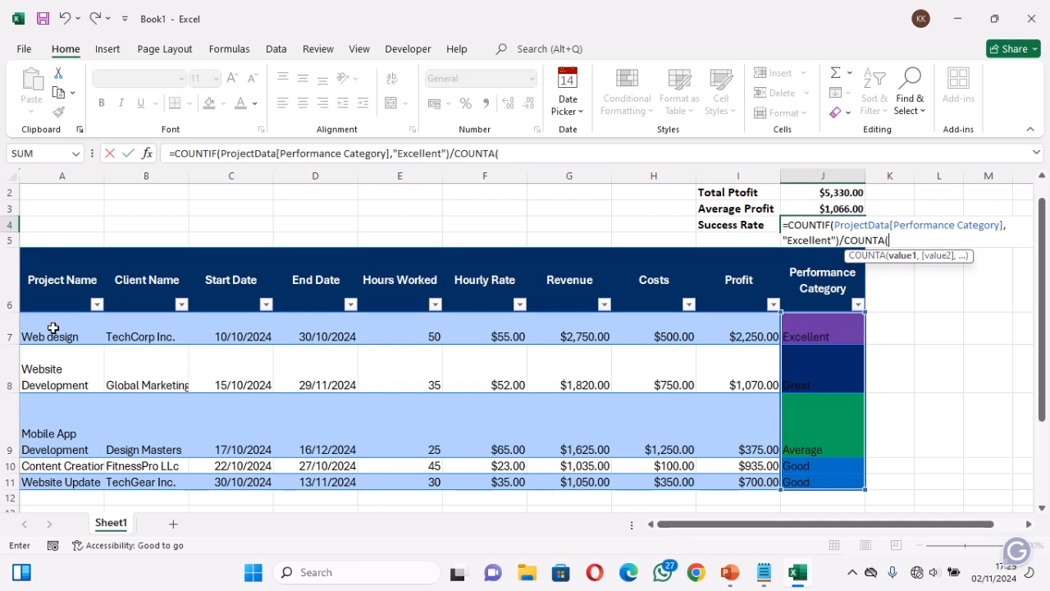
pyautogui.moveTo(53, 328); pyautogui.dragTo(59, 477)
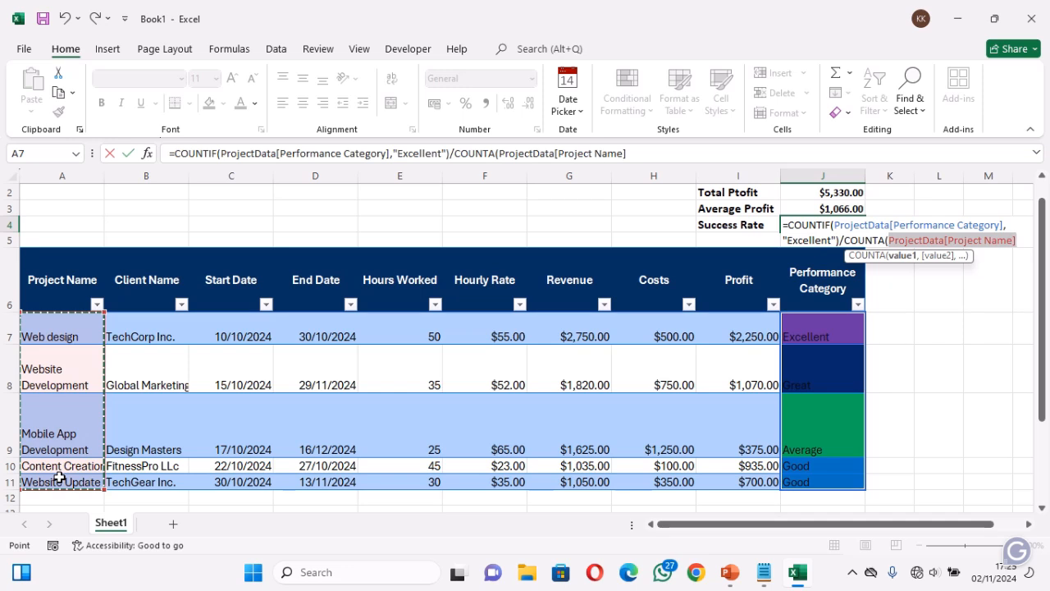
pyautogui.write(')')
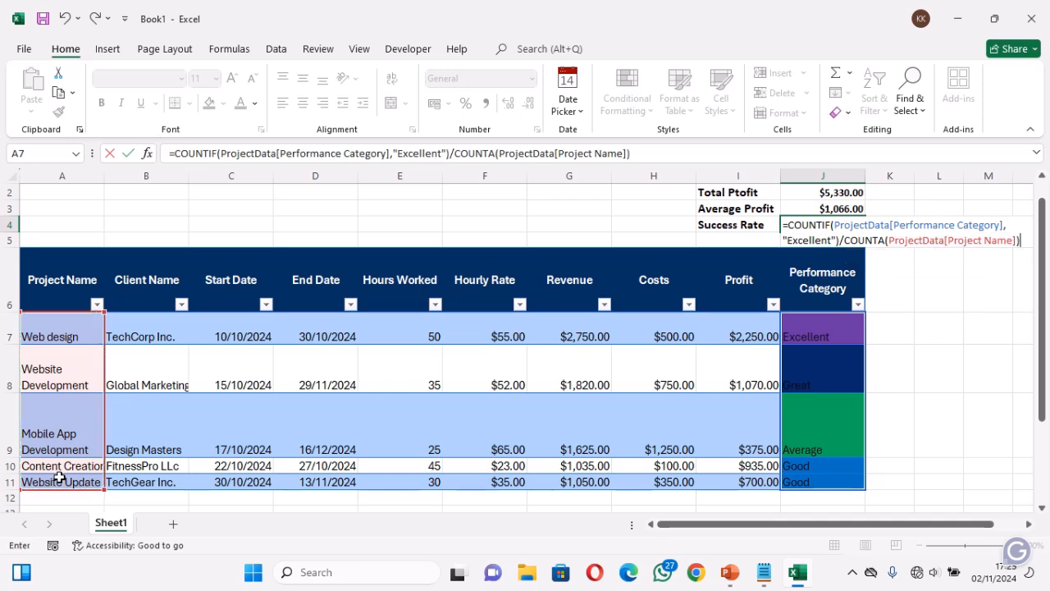
pyautogui.press('Return')
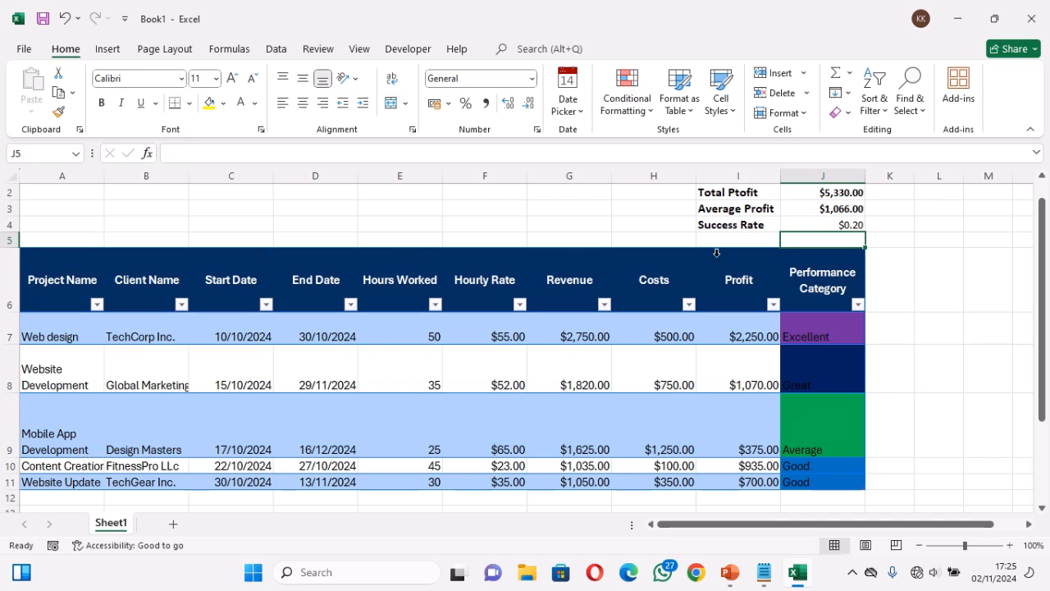
# Format the success rate in J4 as a percentage with no decimal places
pyautogui.click(844, 223)
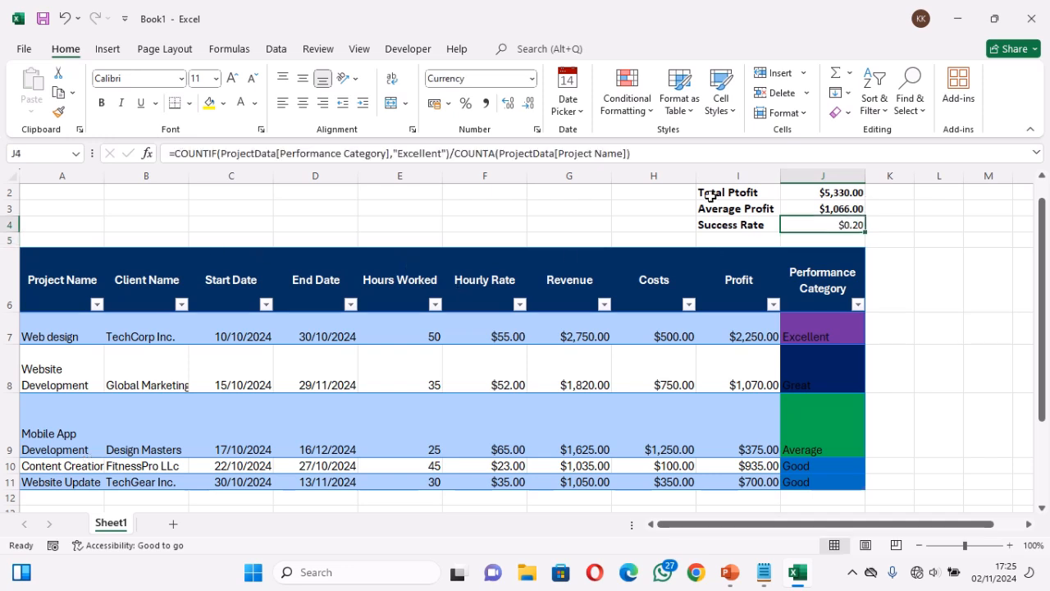
pyautogui.click(531, 78)
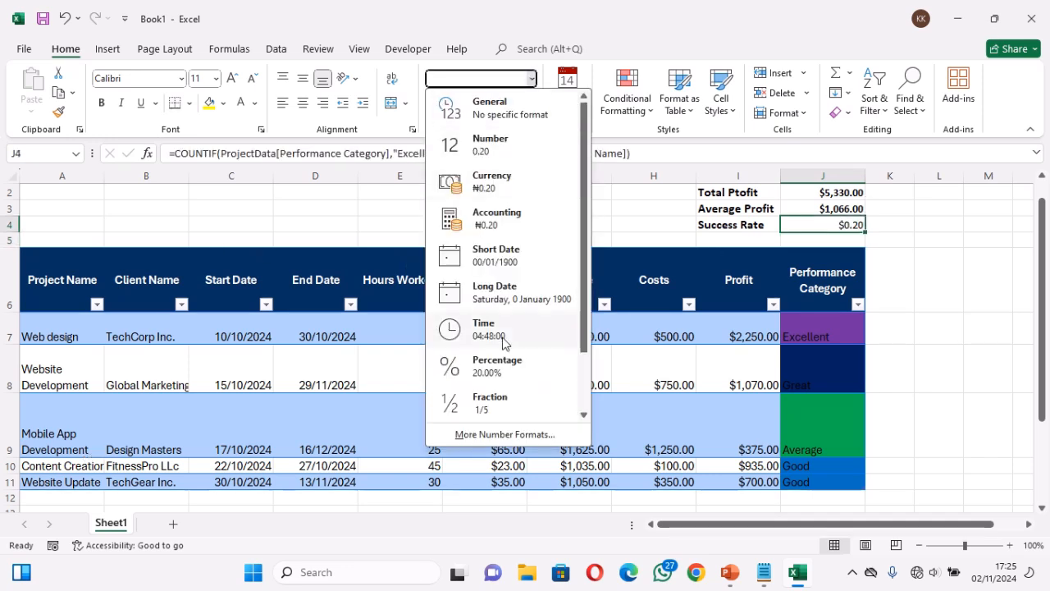
pyautogui.click(502, 369)
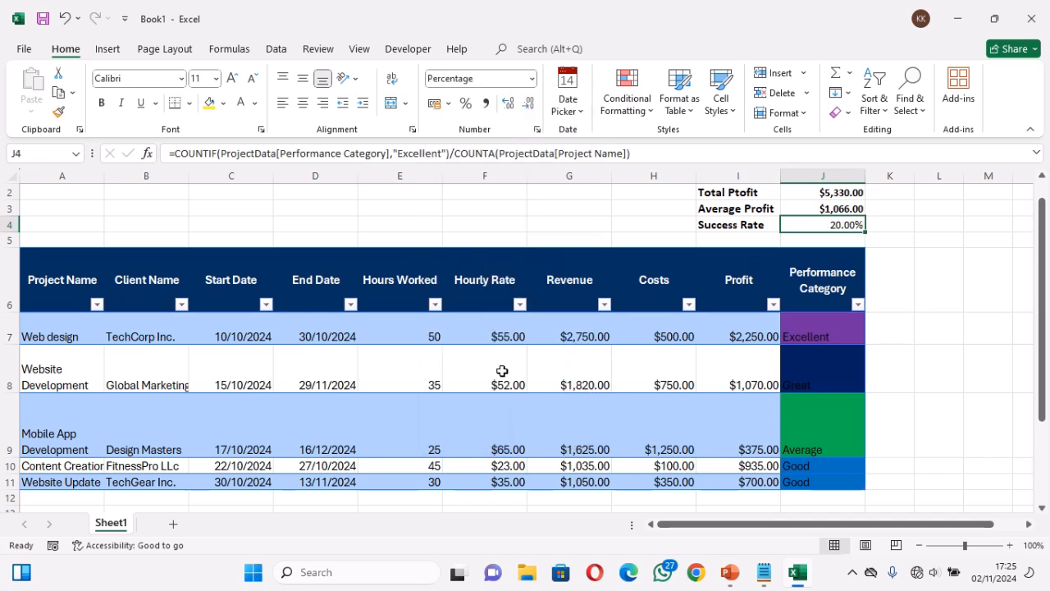
pyautogui.click(529, 107)
pyautogui.click(529, 108)
# Set the Website Development project's hours worked to 100
pyautogui.click(429, 383)
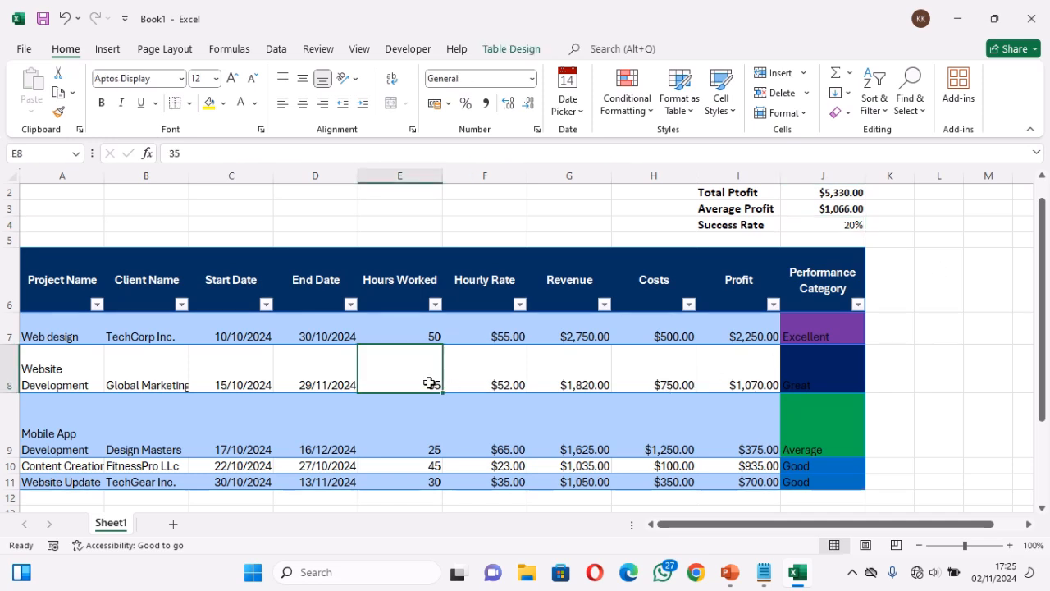
pyautogui.write('1')
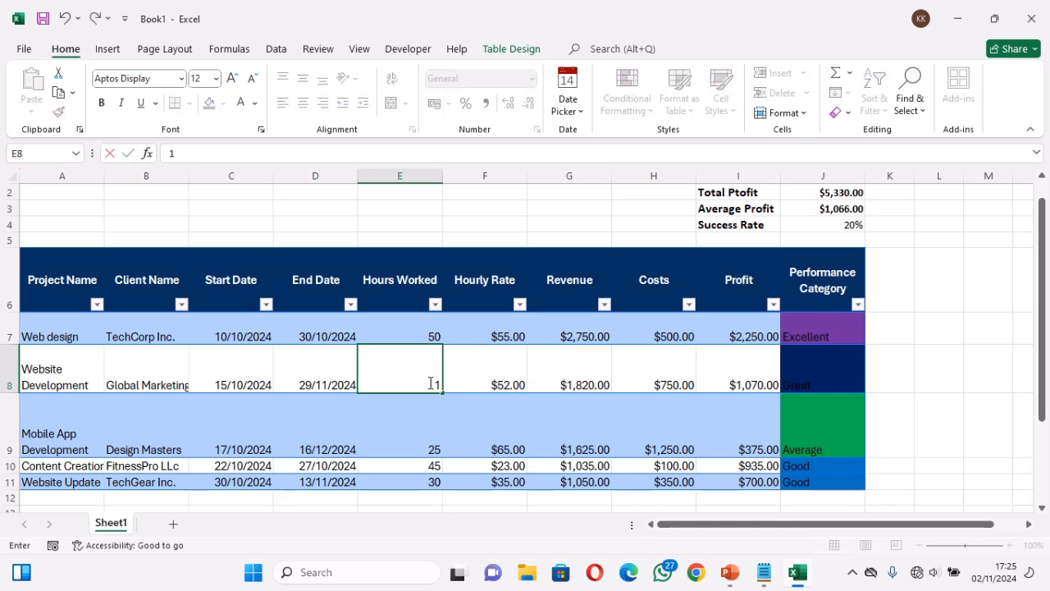
pyautogui.write('00')
pyautogui.press('Return')
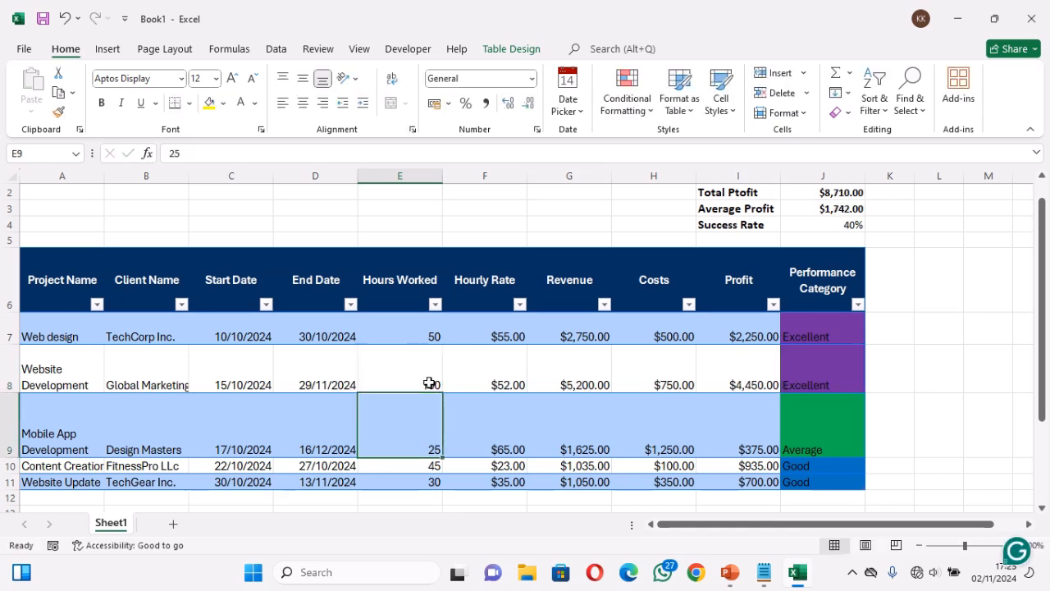
pyautogui.click(842, 223)
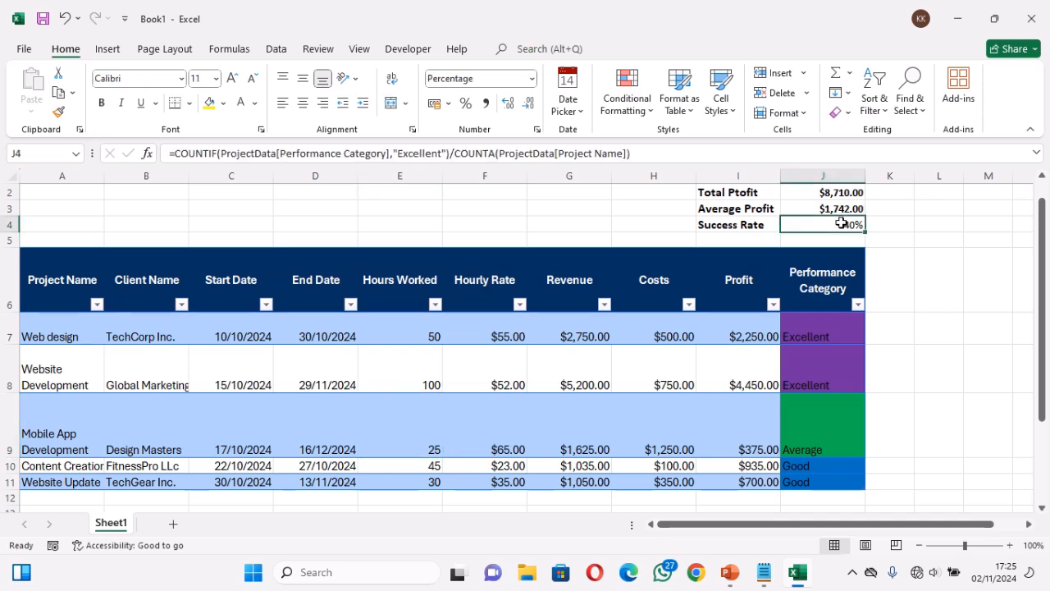
pyautogui.hotkey('ctrl', 'b')
pyautogui.hotkey('ctrl', 'b')
# Add a new worksheet and name it "Dash"
pyautogui.click(173, 524)
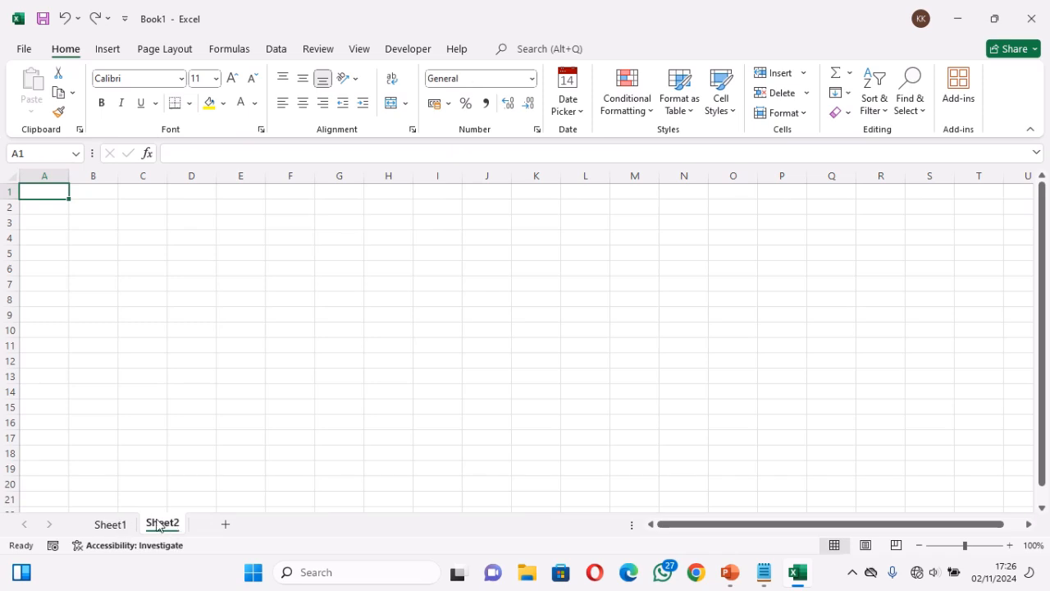
pyautogui.doubleClick(160, 524)
pyautogui.write('Dash')
pyautogui.press('Return')
# Rename Sheet1, which holds the project table, as "Data"
pyautogui.click(111, 524)
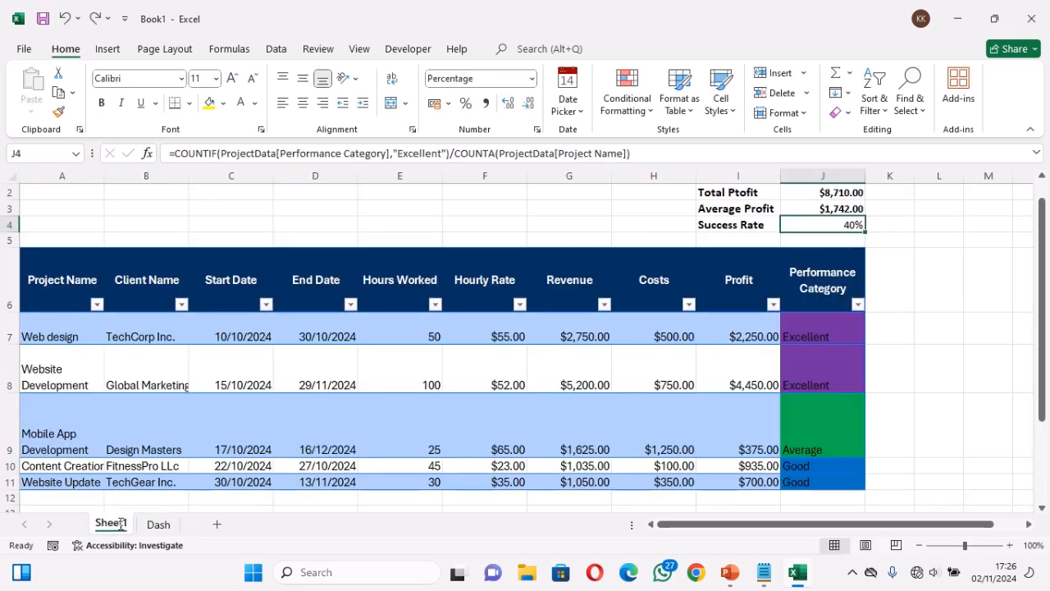
pyautogui.doubleClick(115, 523)
pyautogui.write('Data')
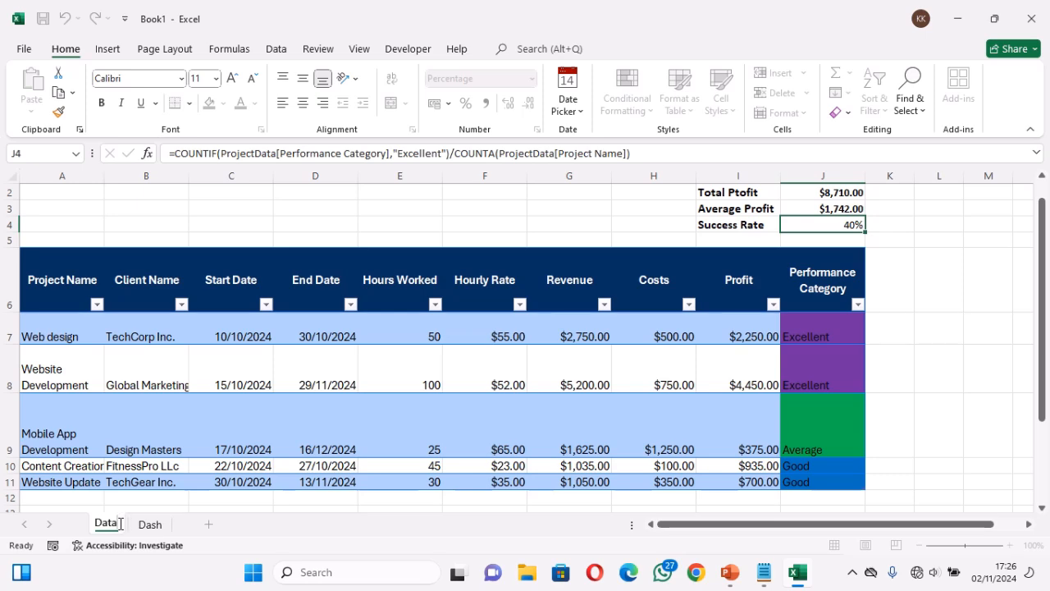
pyautogui.press('Return')
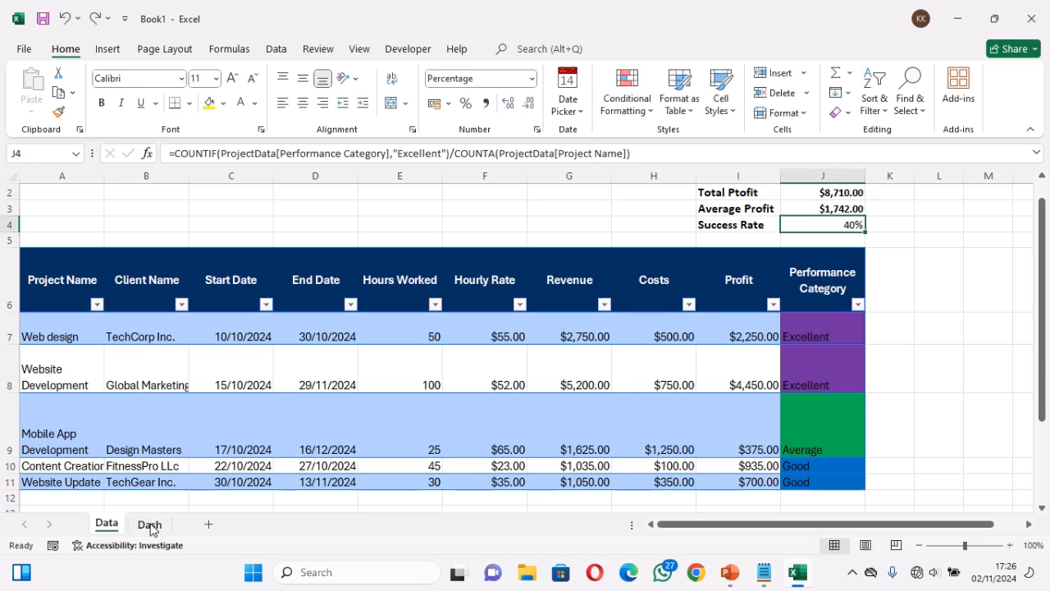
# Insert a clustered column chart of the Project Name and Profit columns from the Data sheet's table
pyautogui.click(151, 525)
pyautogui.click(105, 526)
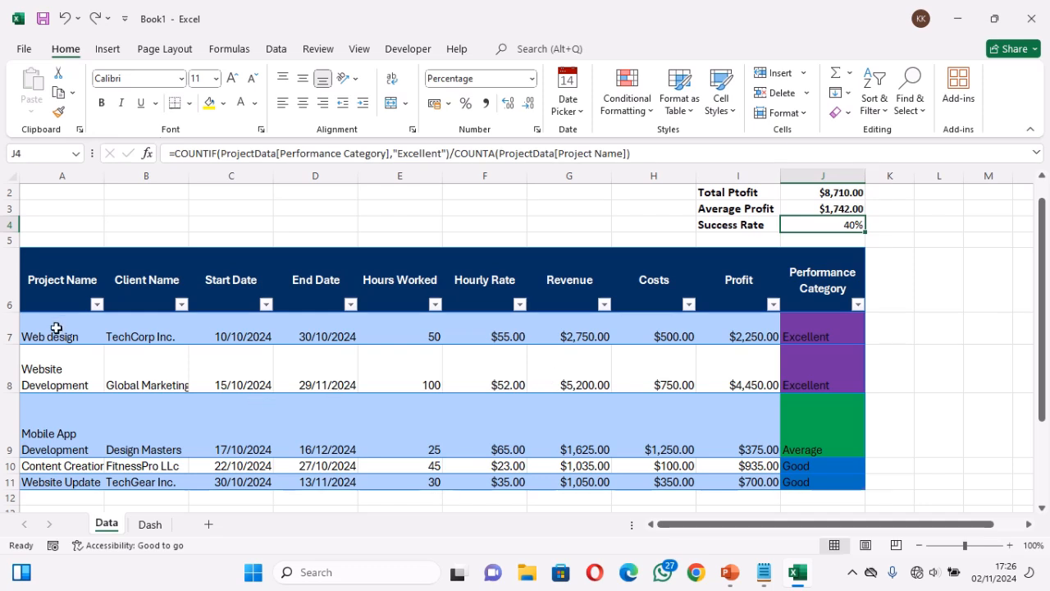
pyautogui.moveTo(56, 328); pyautogui.dragTo(59, 480)
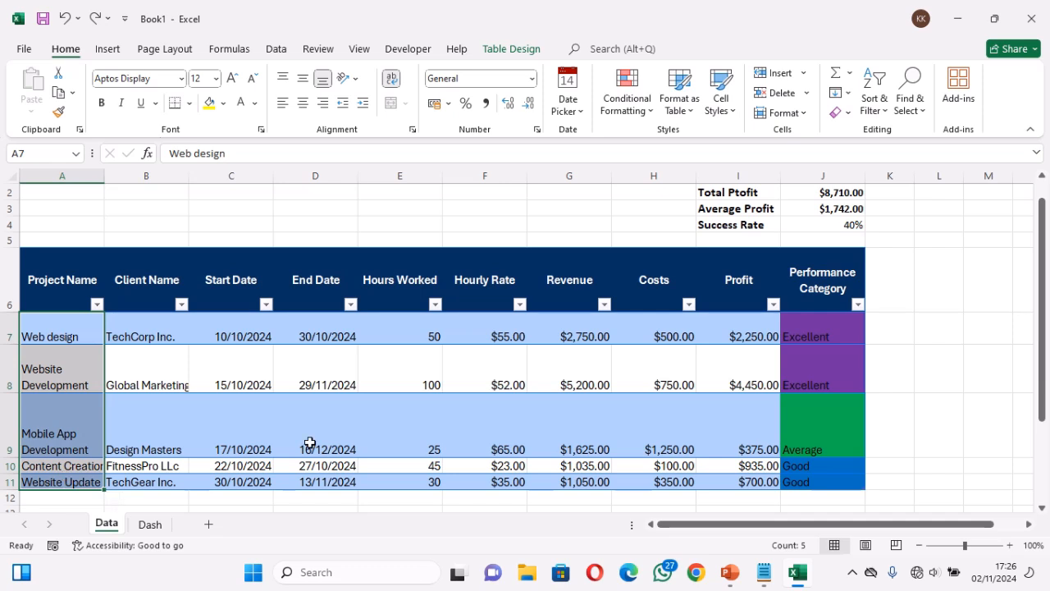
pyautogui.moveTo(738, 331); pyautogui.dragTo(748, 480)
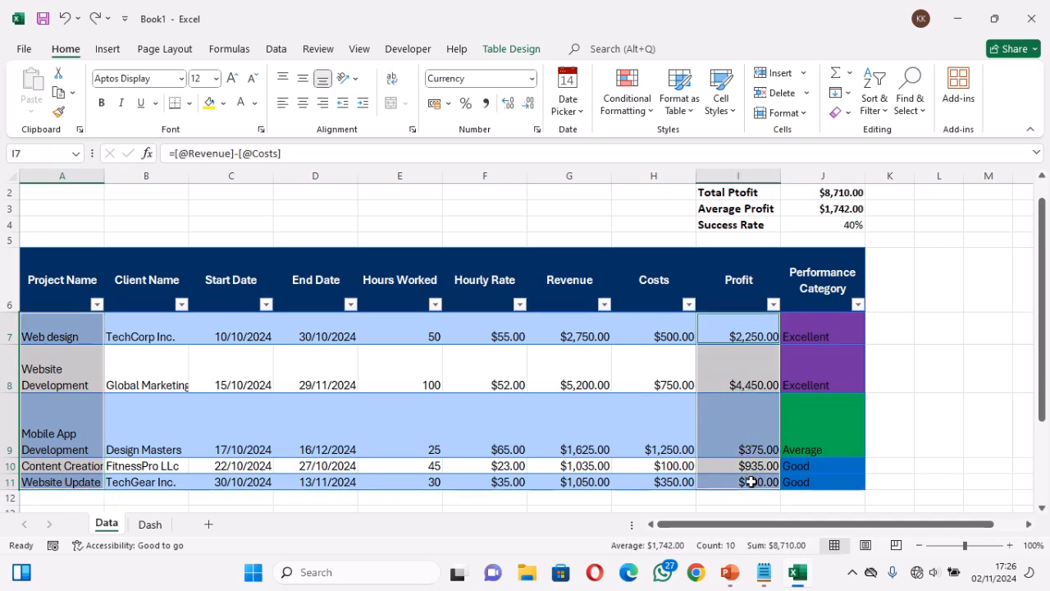
pyautogui.click(109, 51)
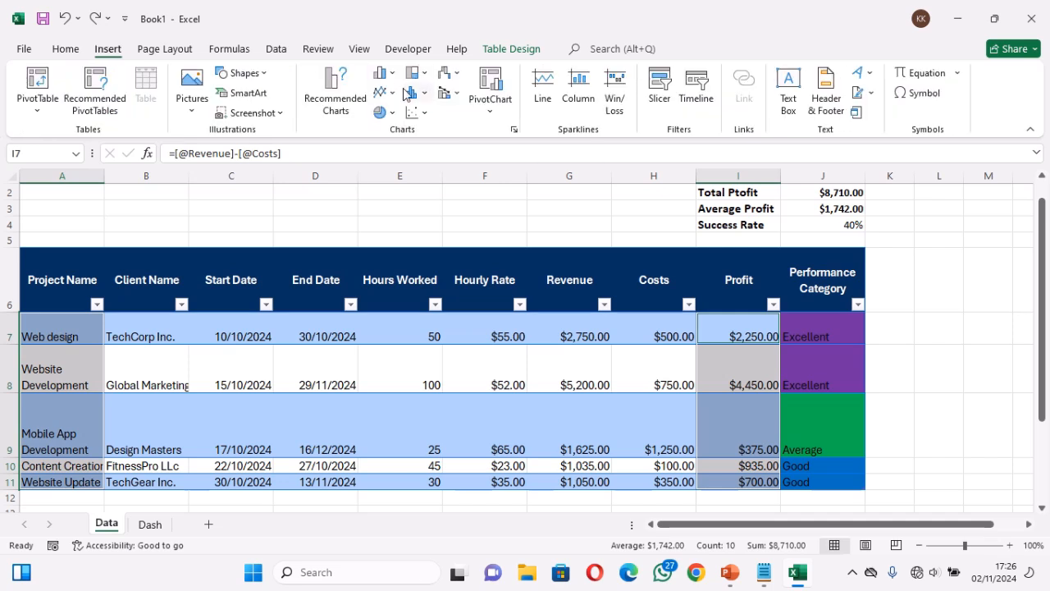
pyautogui.click(349, 103)
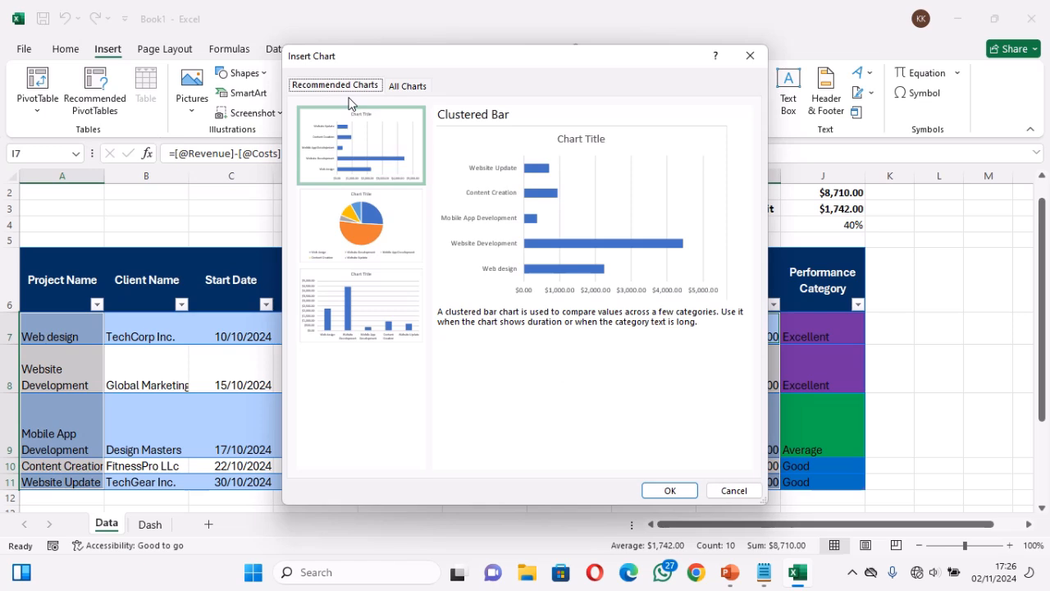
pyautogui.click(416, 88)
pyautogui.moveTo(455, 226)
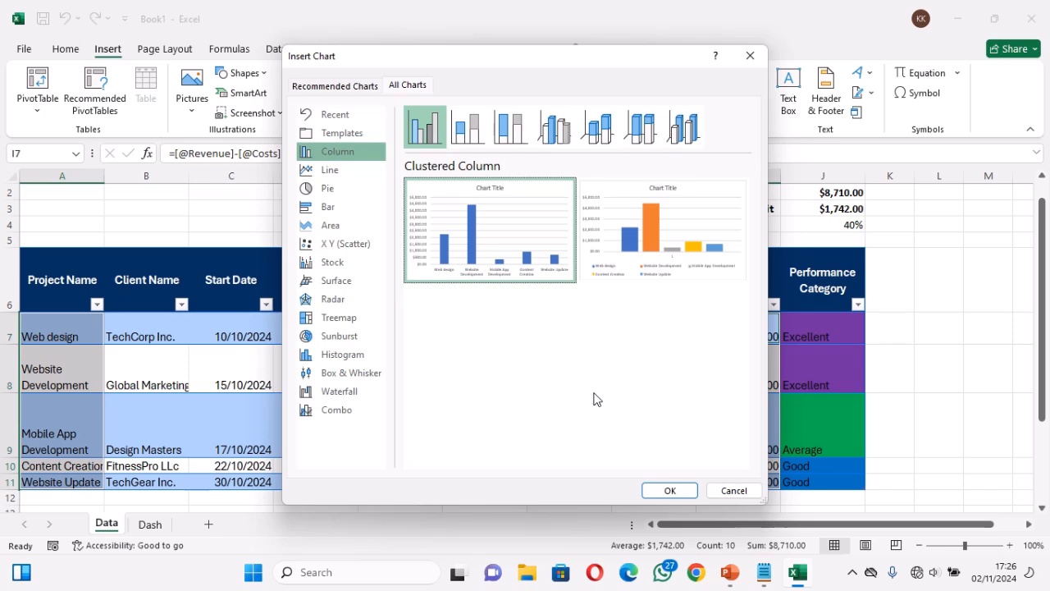
pyautogui.click(671, 491)
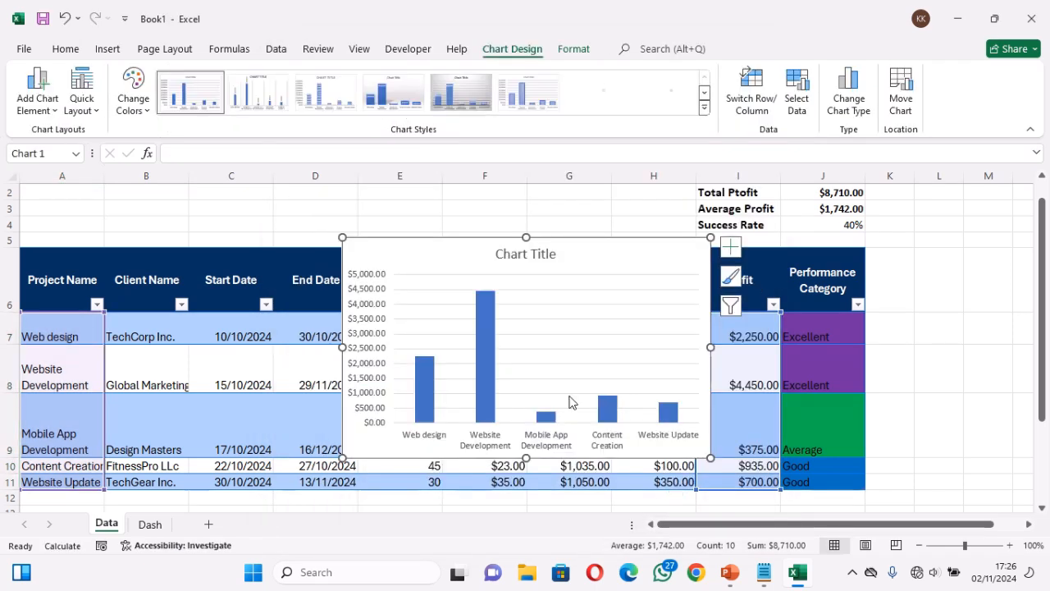
# Delete the profit chart's title and move the chart from the Data sheet to the Dash sheet at A1
pyautogui.click(525, 256)
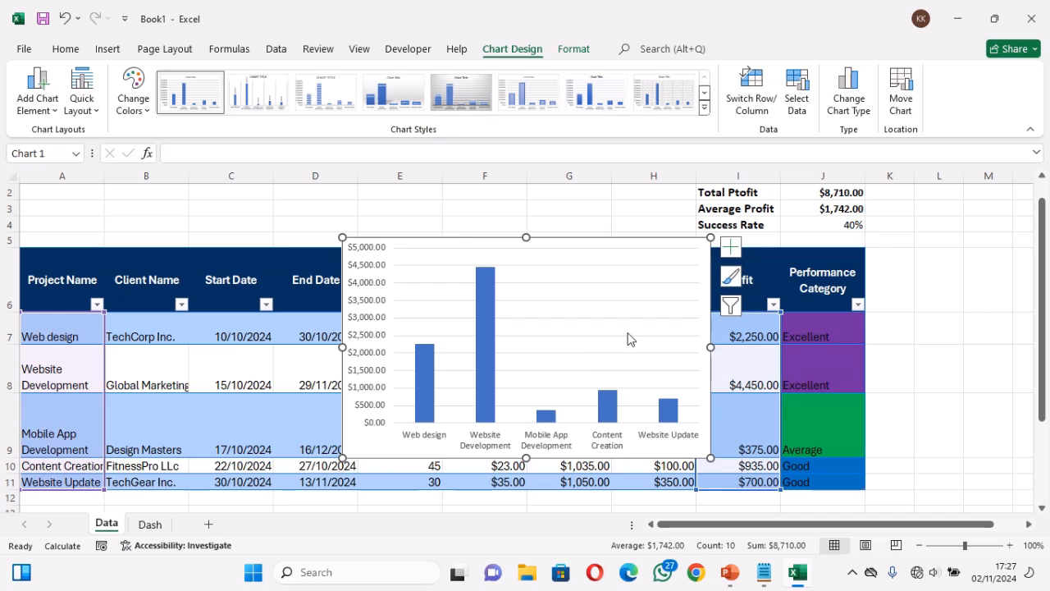
pyautogui.press('Delete')
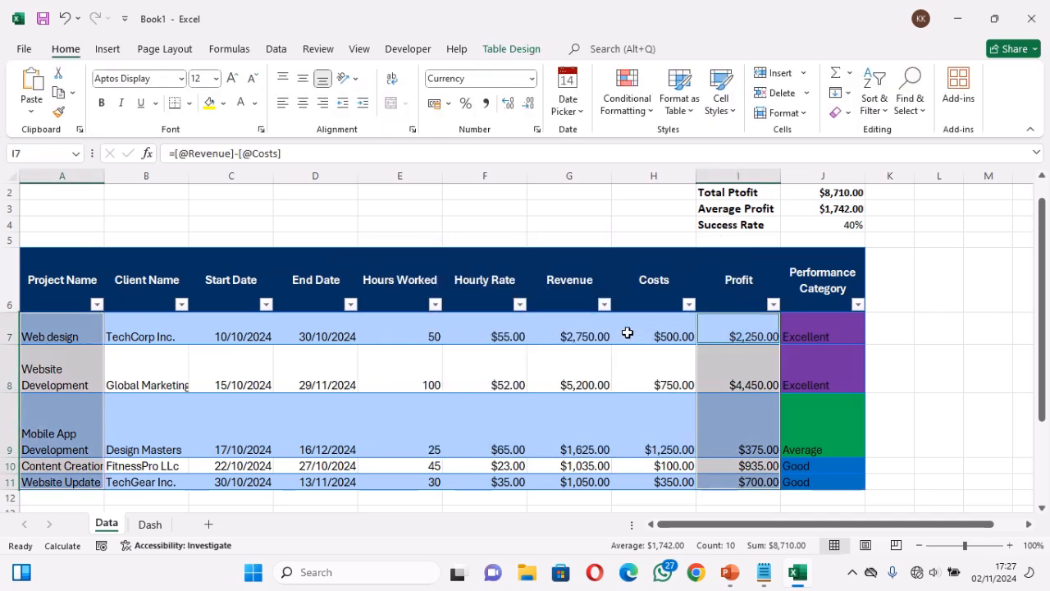
pyautogui.click(148, 525)
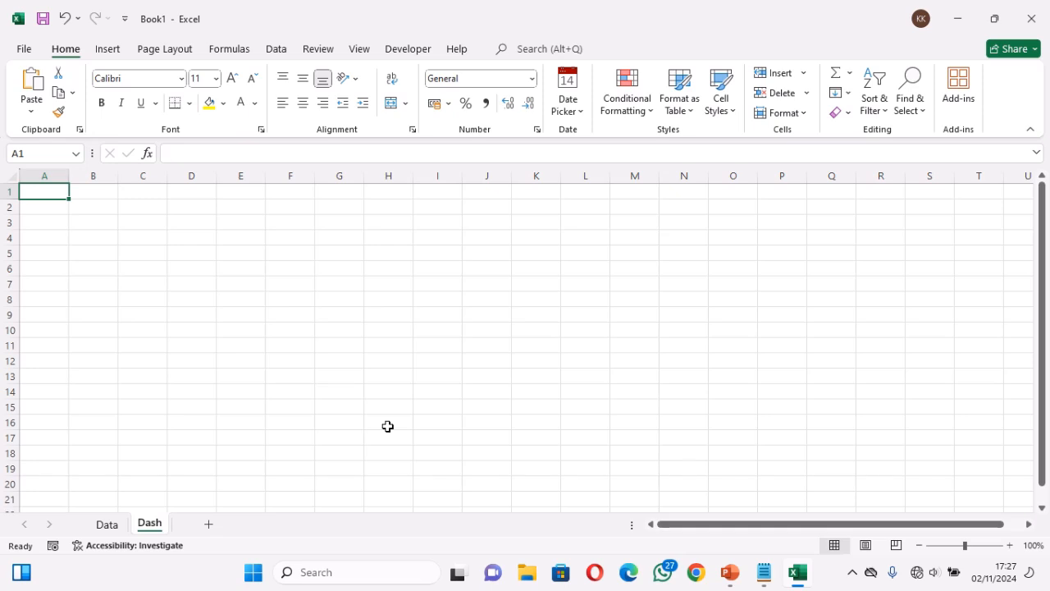
pyautogui.hotkey('ctrl', 'v')
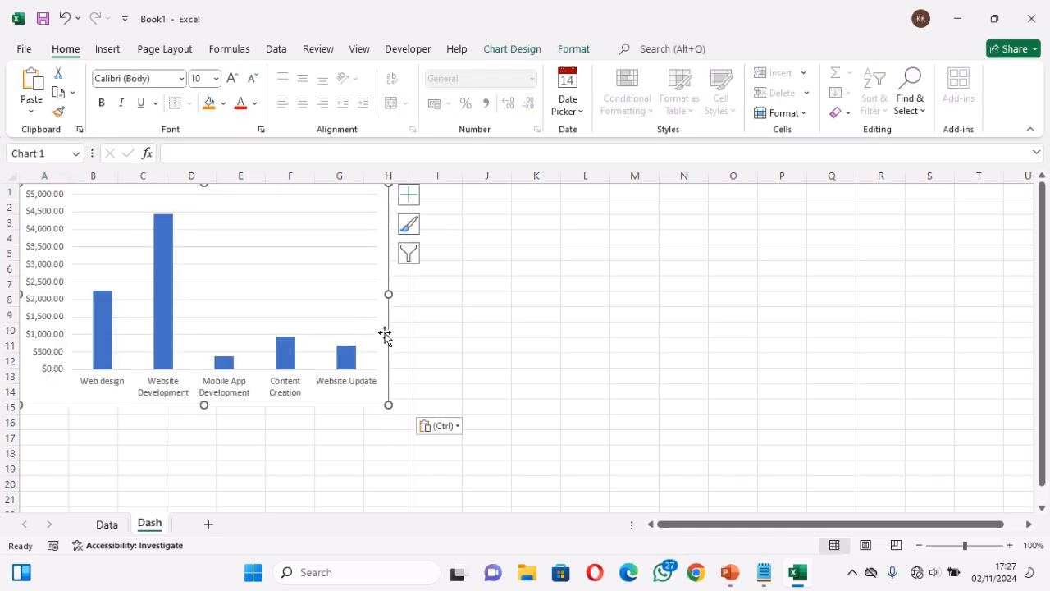
# Move the profit column chart to about I3 on the Dash sheet, enlarge it slightly, and hide the sheet's gridlines
pyautogui.moveTo(385, 334); pyautogui.dragTo(794, 376)
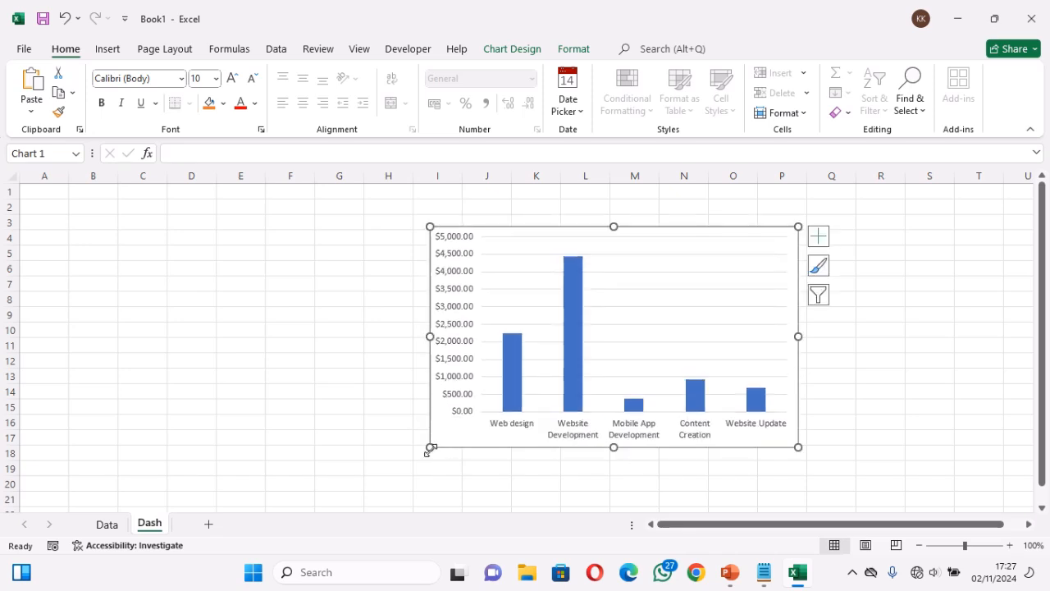
pyautogui.moveTo(430, 447); pyautogui.dragTo(421, 480)
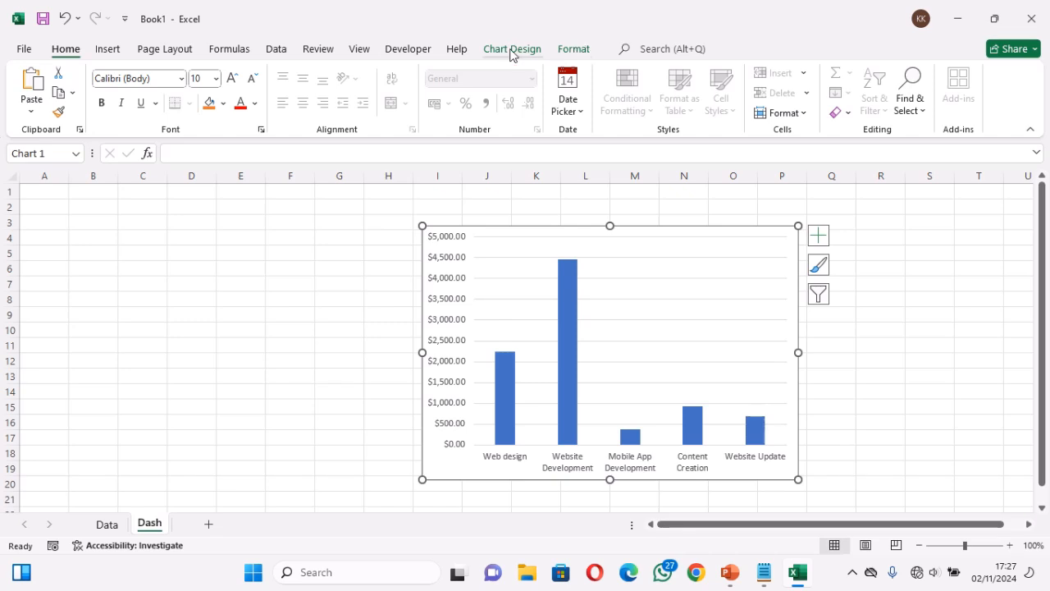
pyautogui.click(360, 51)
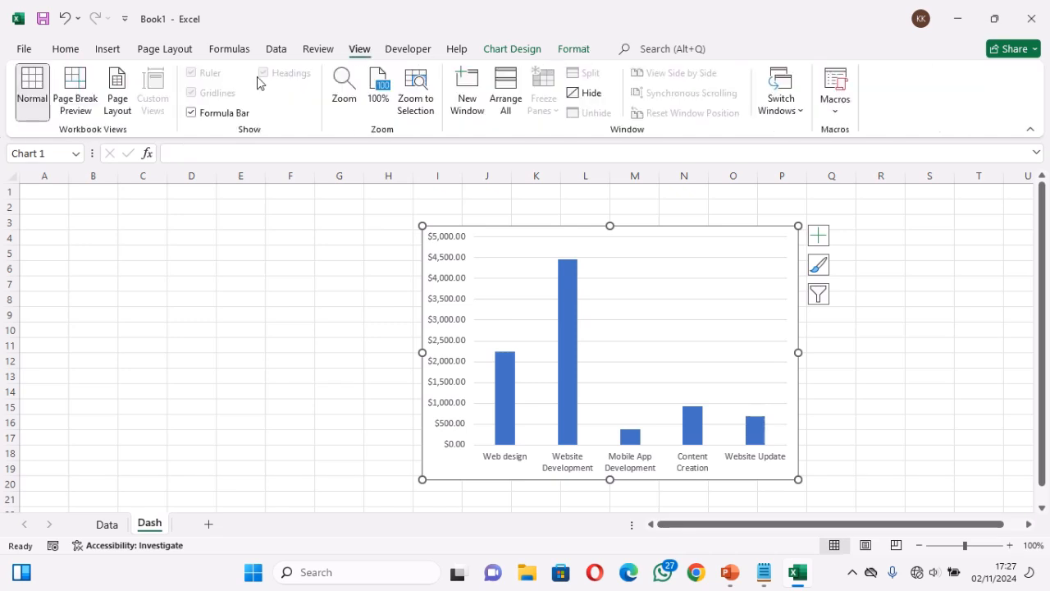
pyautogui.click(287, 282)
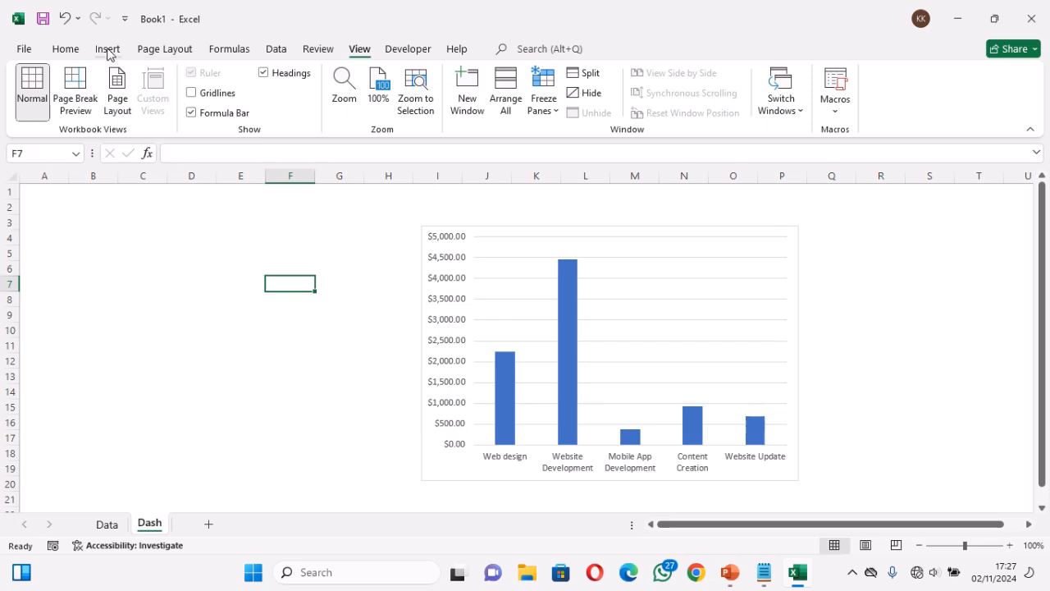
# Insert a 3-D pie chart of the total and average profit cells I2:J3 on the Data sheet
pyautogui.click(107, 523)
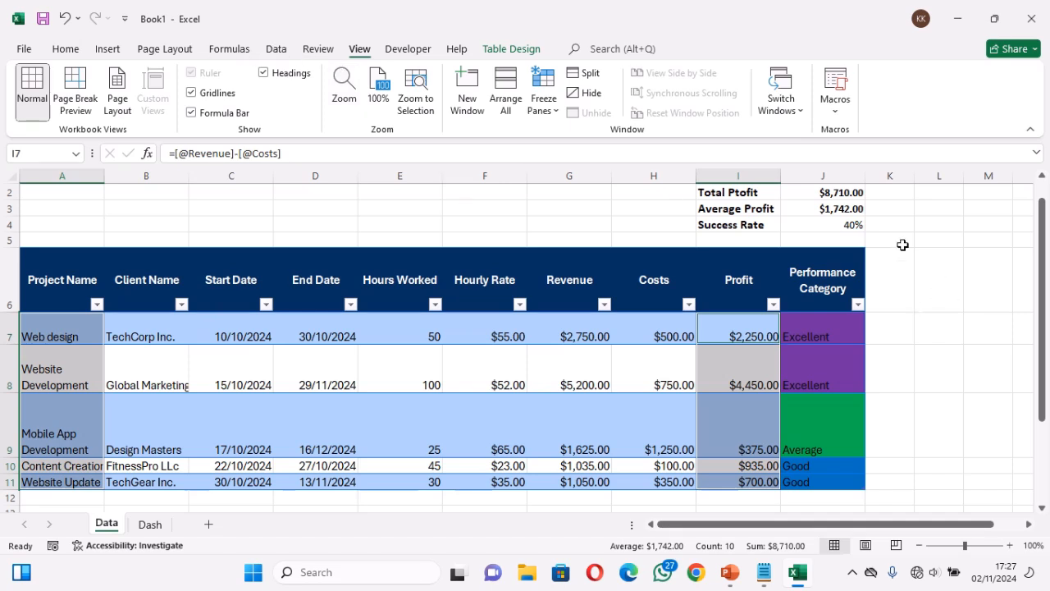
pyautogui.moveTo(739, 192); pyautogui.dragTo(801, 205)
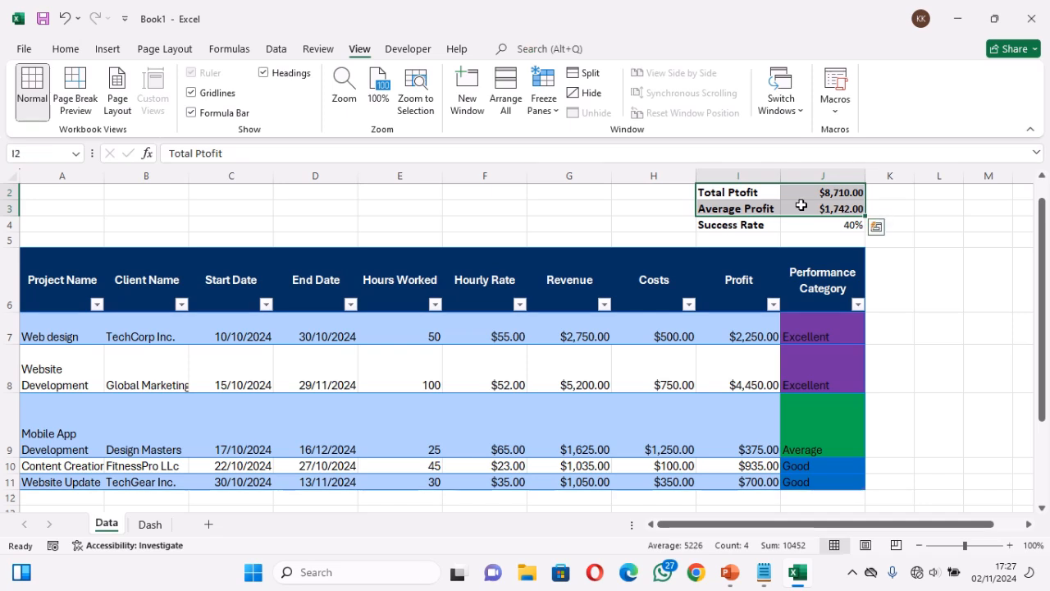
pyautogui.hotkey('ctrl', 'c')
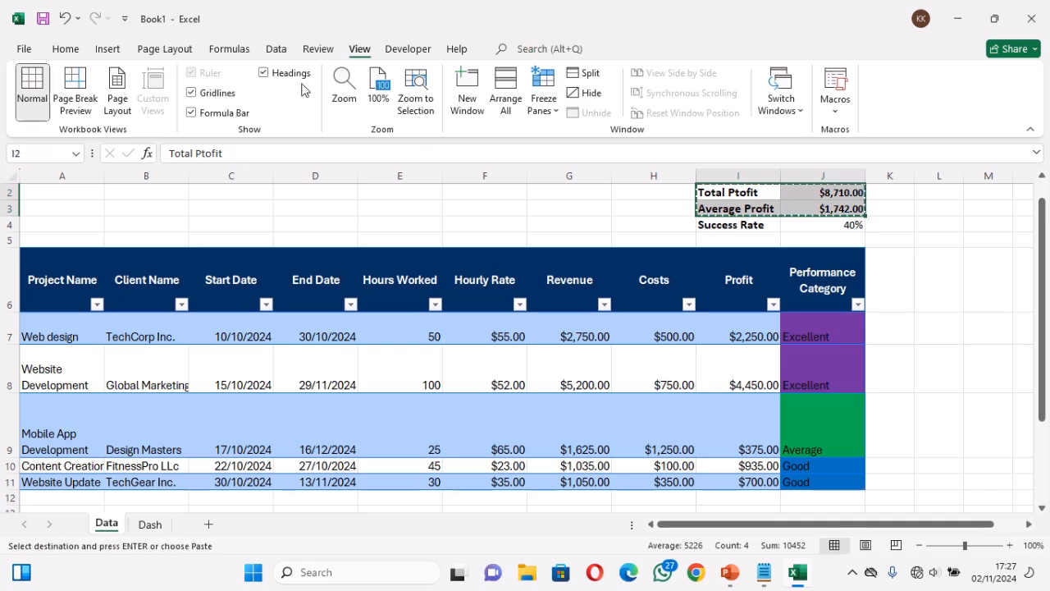
pyautogui.click(106, 50)
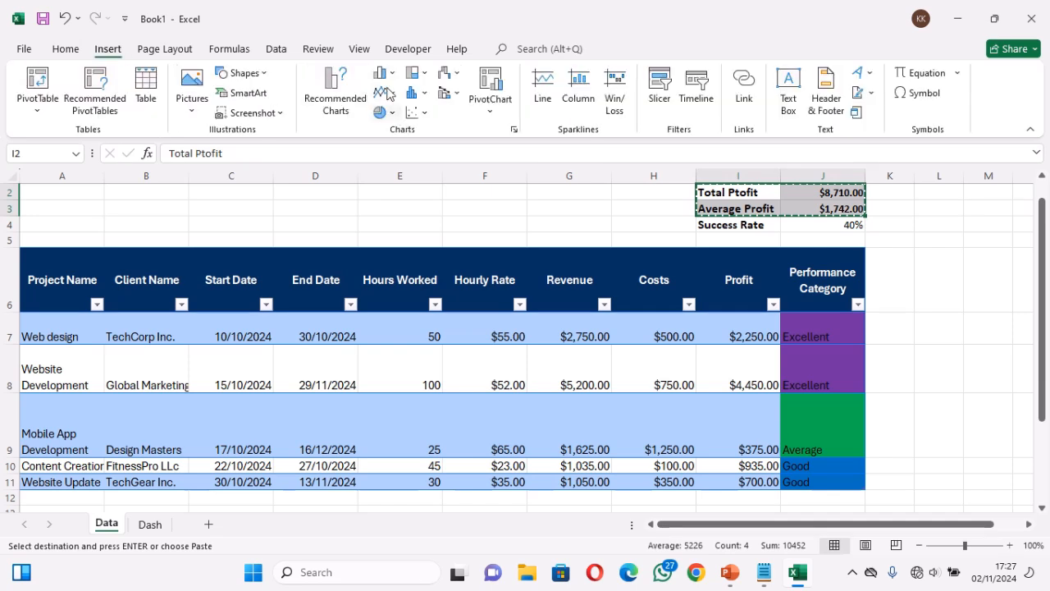
pyautogui.click(393, 114)
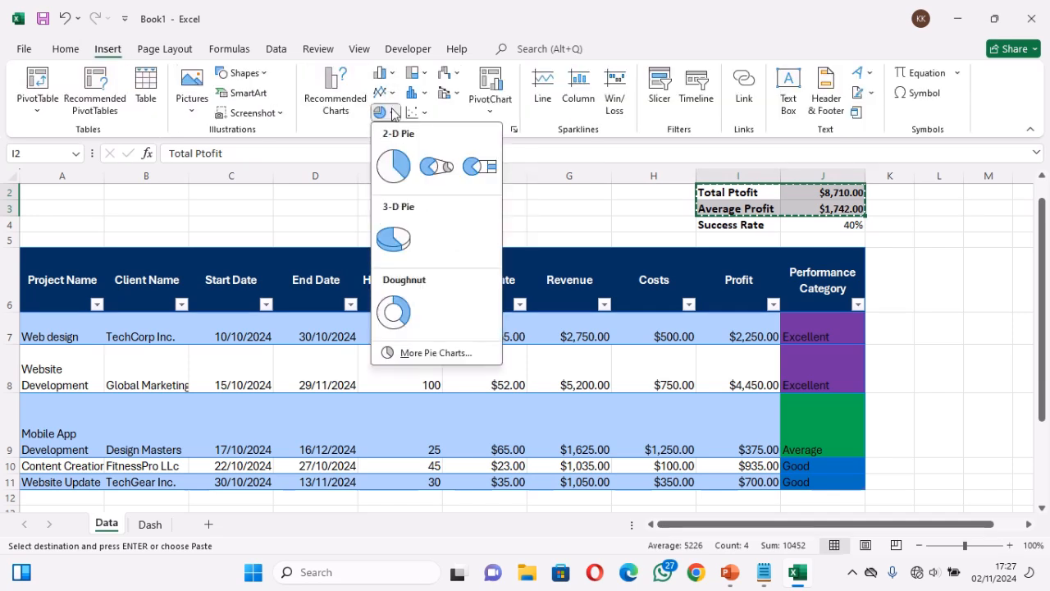
pyautogui.click(396, 236)
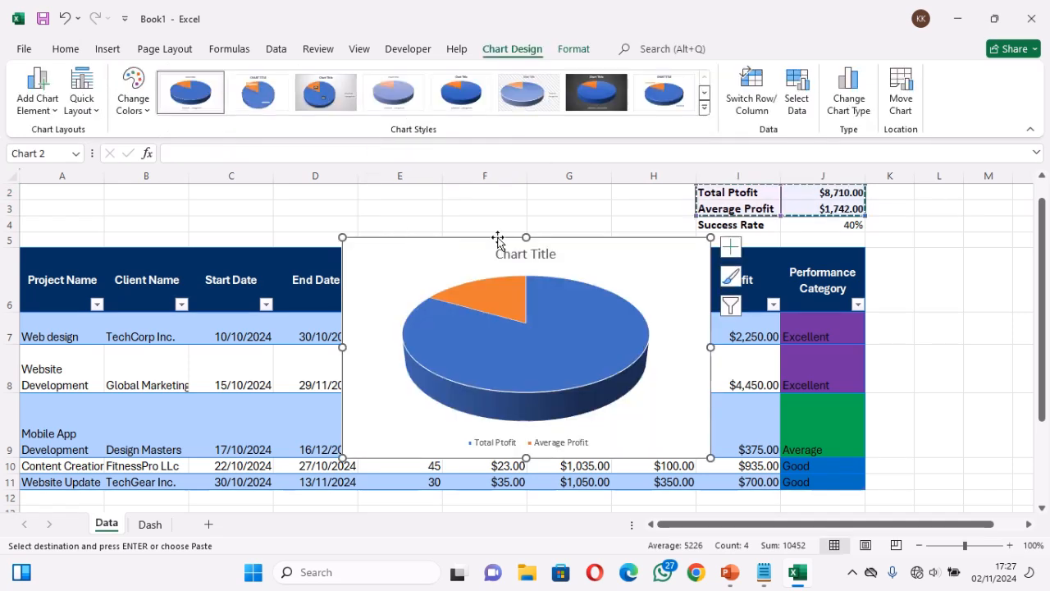
# Delete the pie chart's title and move the chart from the Data sheet to the Dash sheet
pyautogui.click(522, 254)
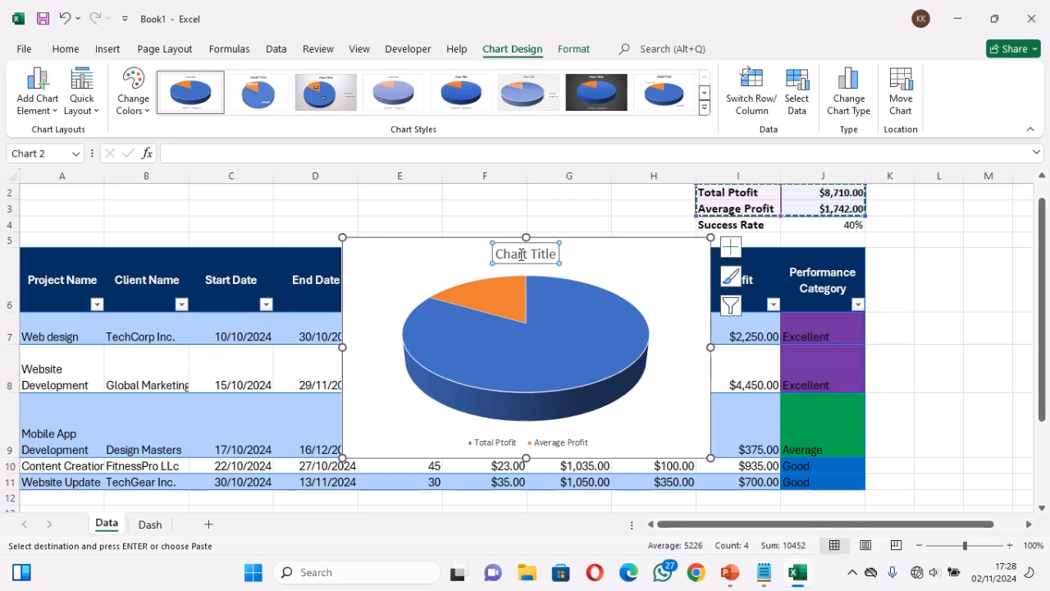
pyautogui.press('Delete')
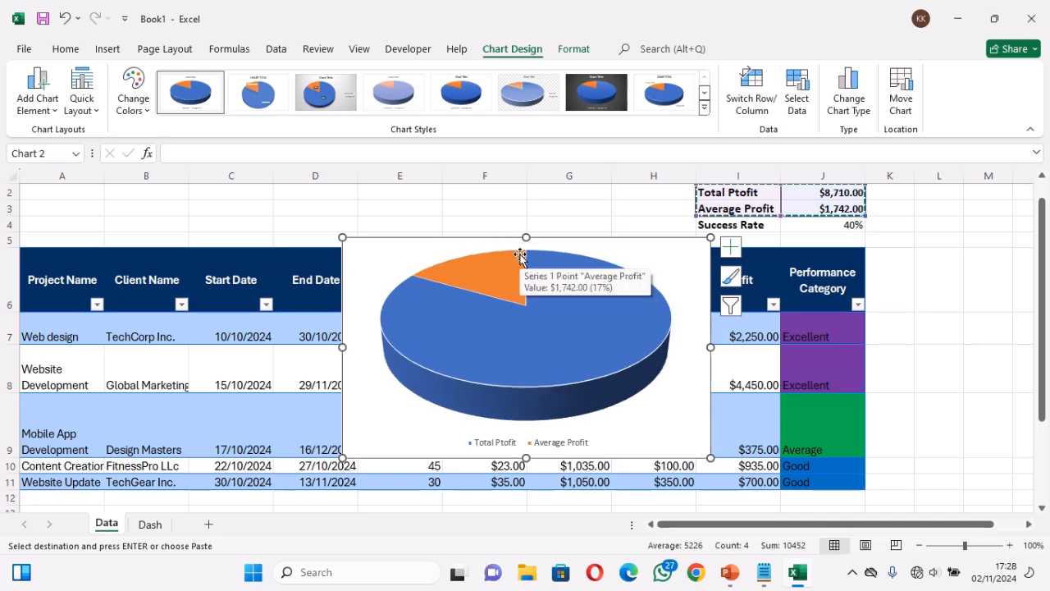
pyautogui.press('Delete')
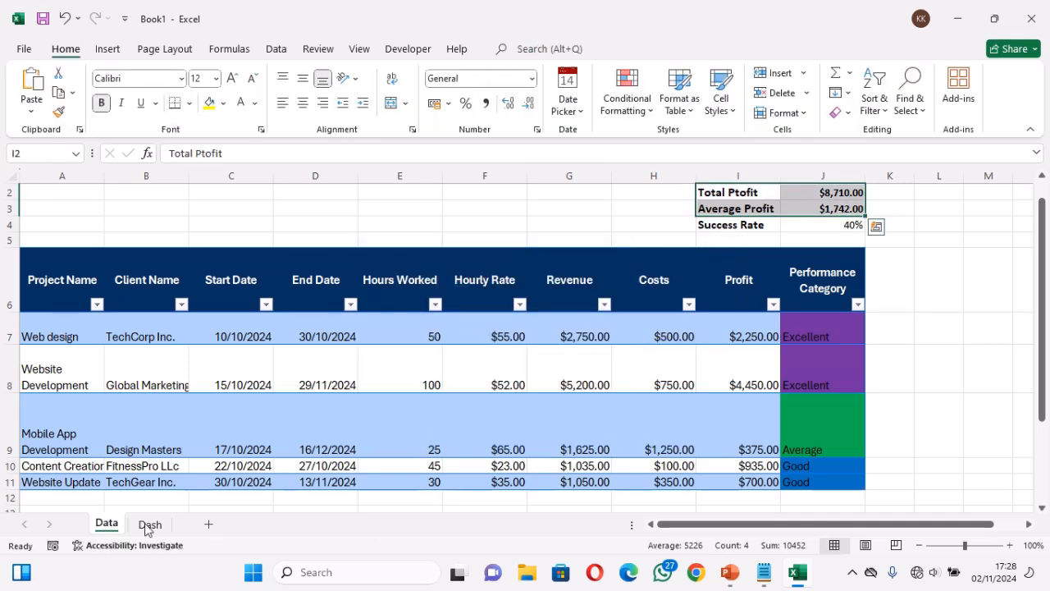
pyautogui.click(148, 525)
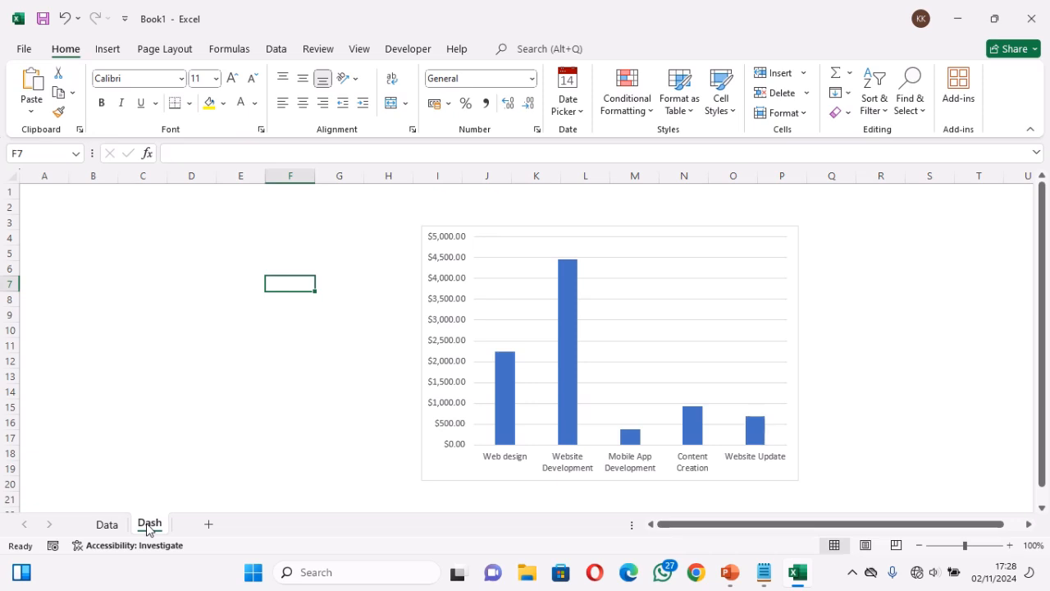
pyautogui.hotkey('ctrl', 'v')
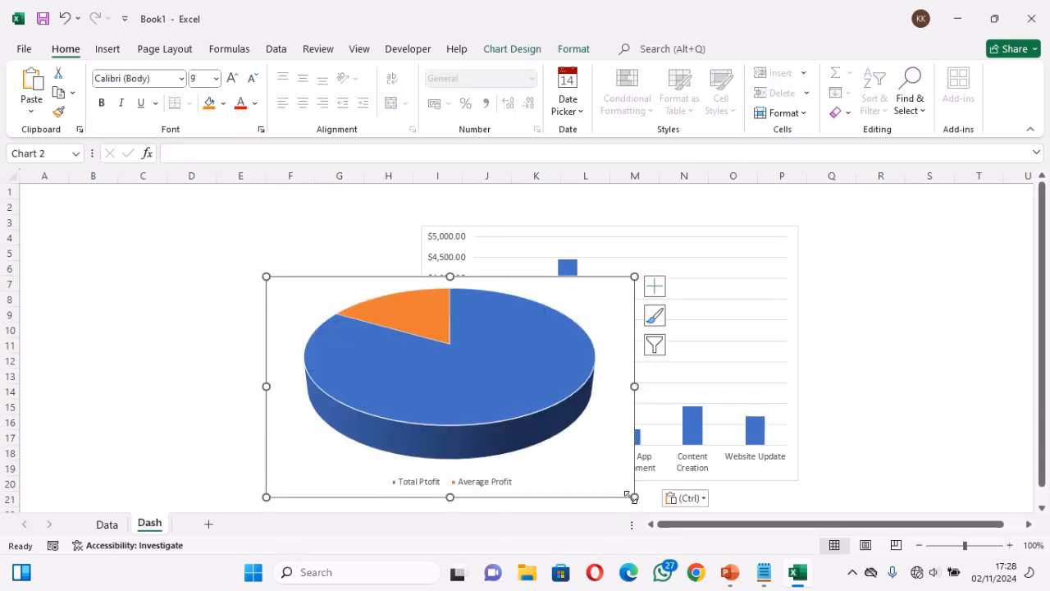
# Shrink the pie chart and place it beside the column chart, covering about D3:H14
pyautogui.moveTo(632, 495); pyautogui.dragTo(371, 397)
pyautogui.moveTo(278, 417); pyautogui.dragTo(278, 392)
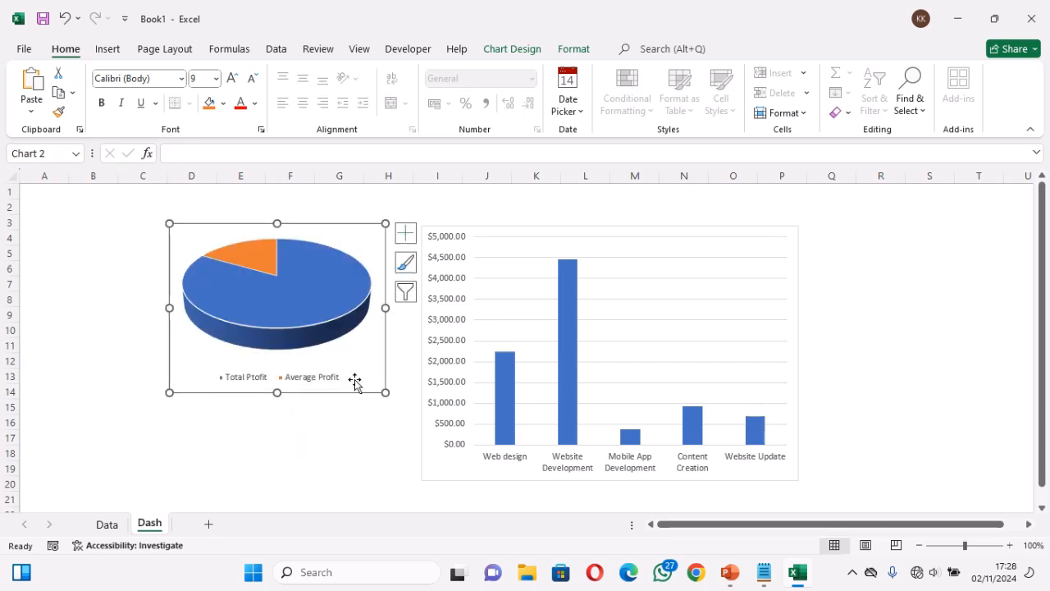
pyautogui.click(374, 424)
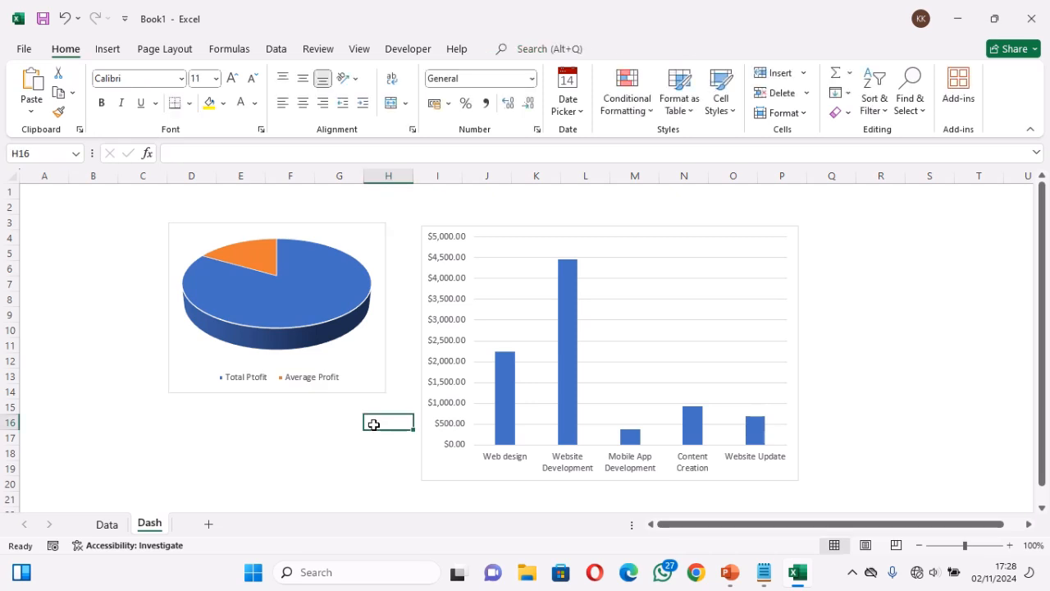
# Enter the formula =1-J4 in cell J5 of the Data sheet, below the success rate
pyautogui.click(111, 523)
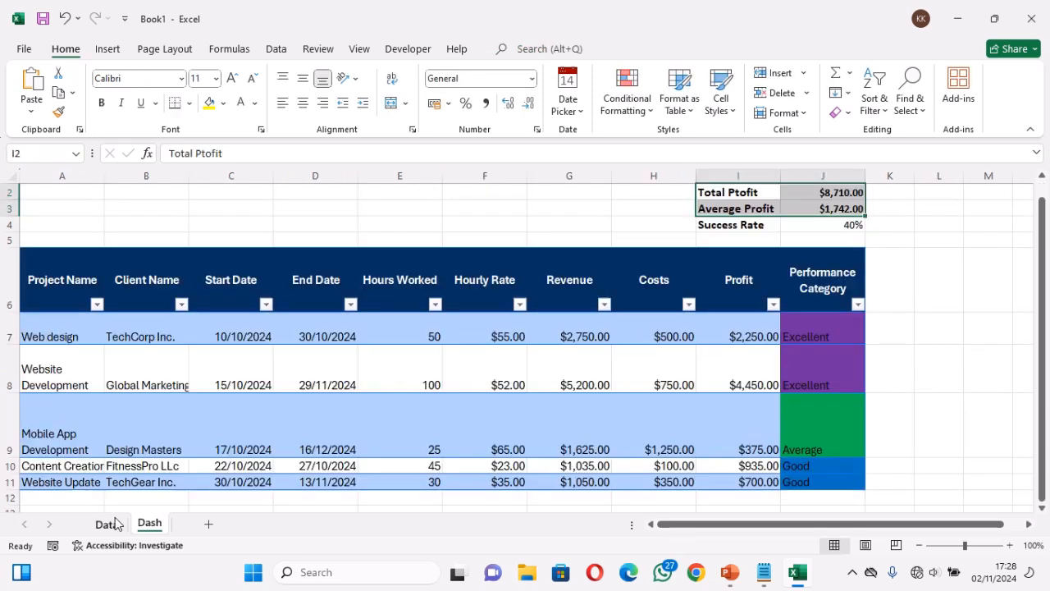
pyautogui.click(908, 249)
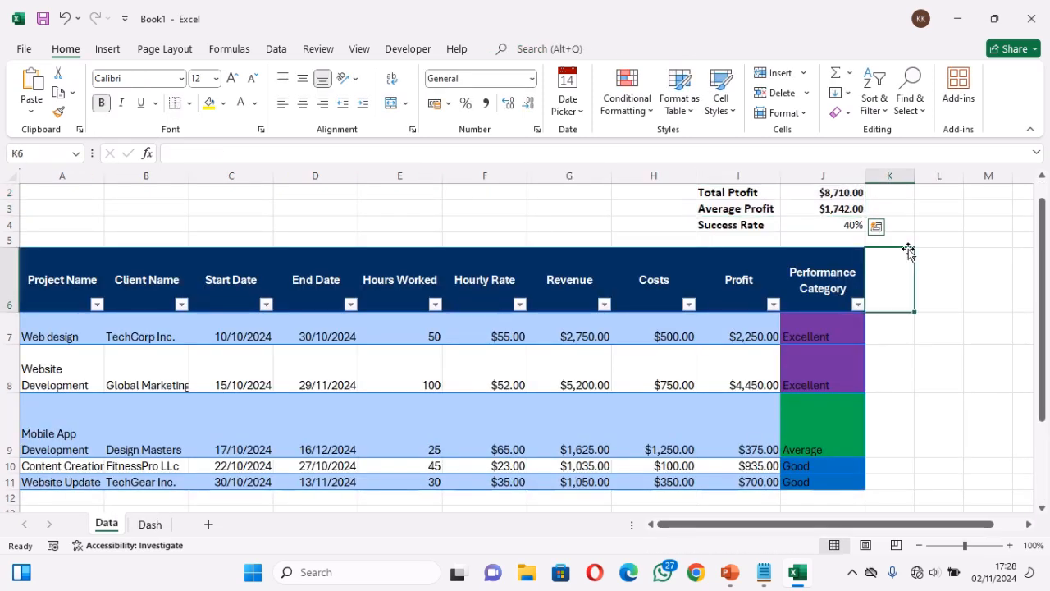
pyautogui.click(842, 238)
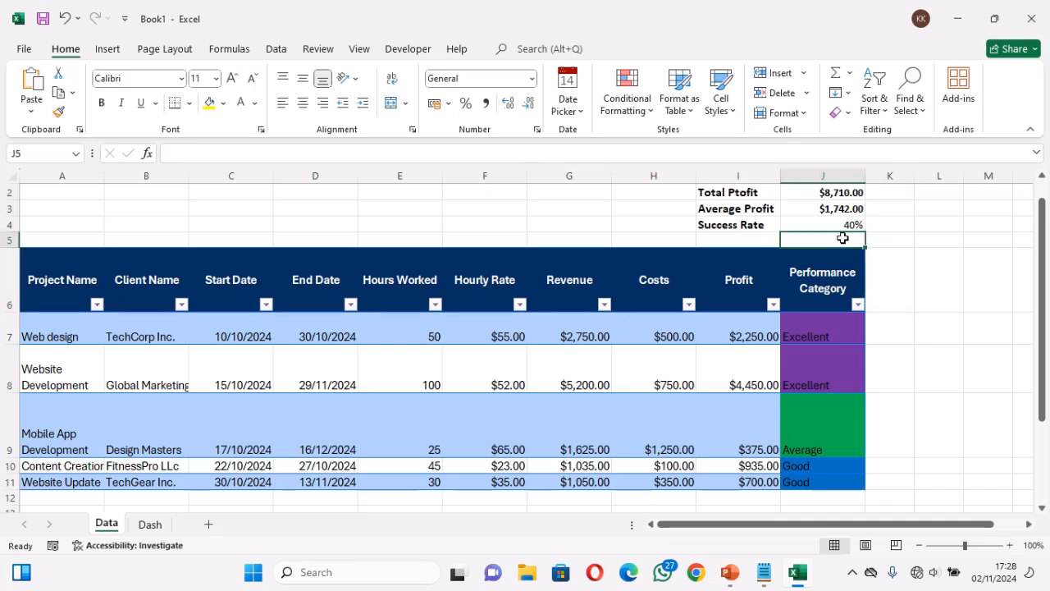
pyautogui.write('=1-')
pyautogui.click(854, 223)
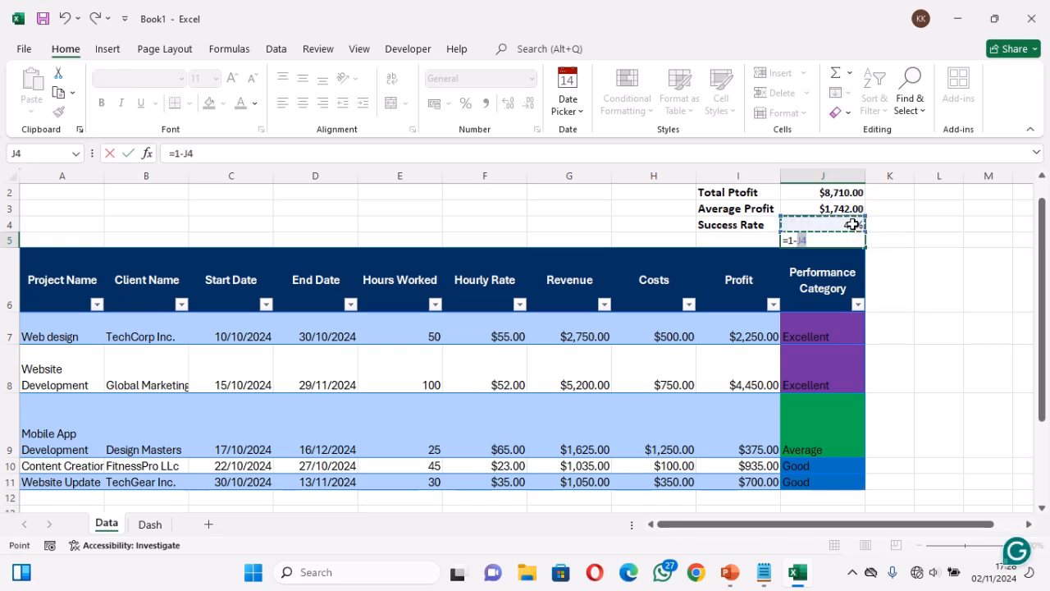
pyautogui.press('Return')
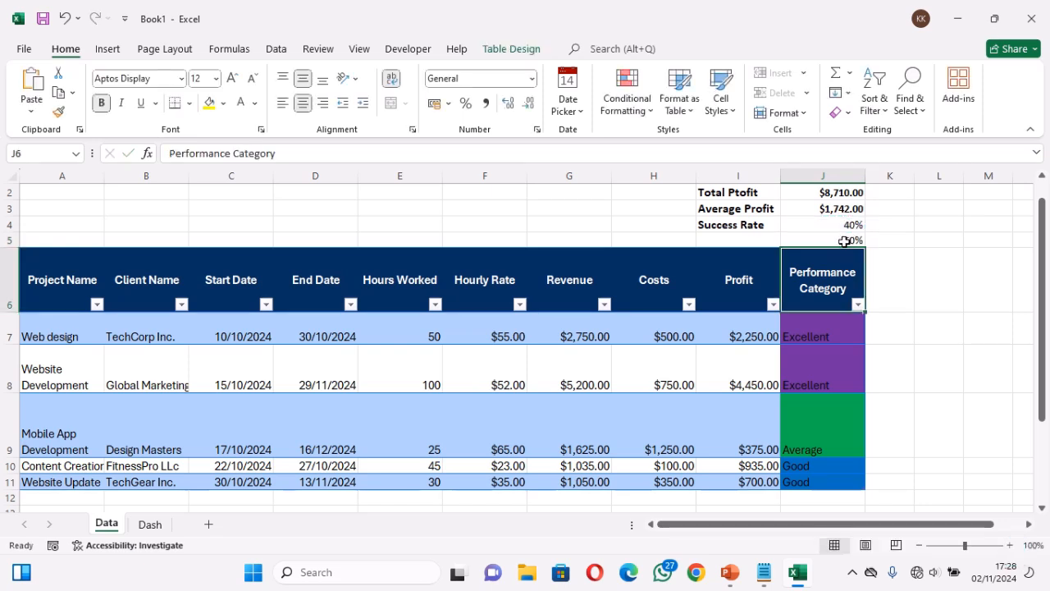
# Change the font color of cell J5 to one that blends into the white background
pyautogui.click(845, 240)
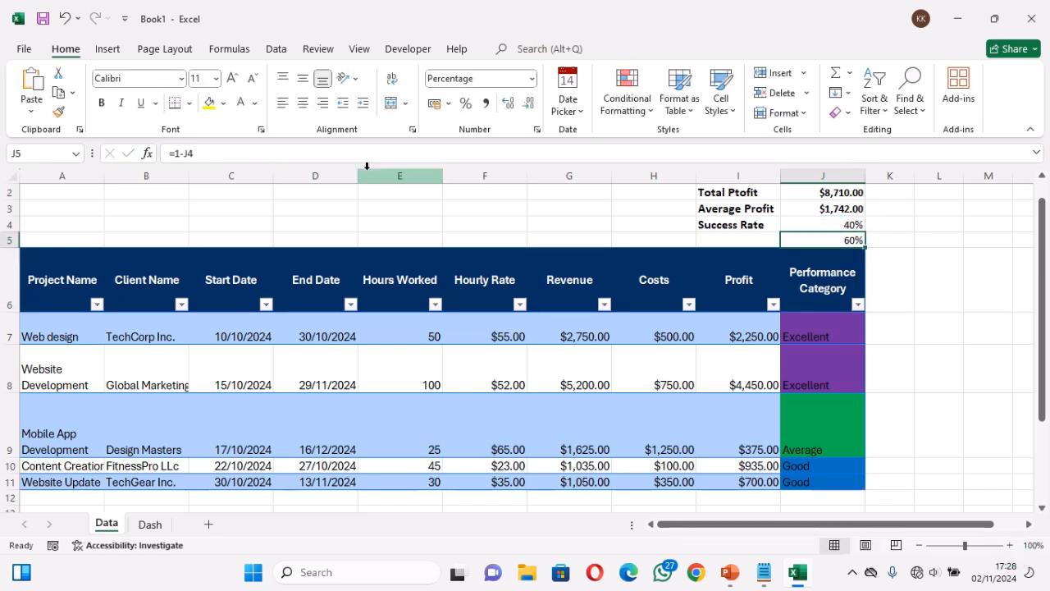
pyautogui.click(254, 103)
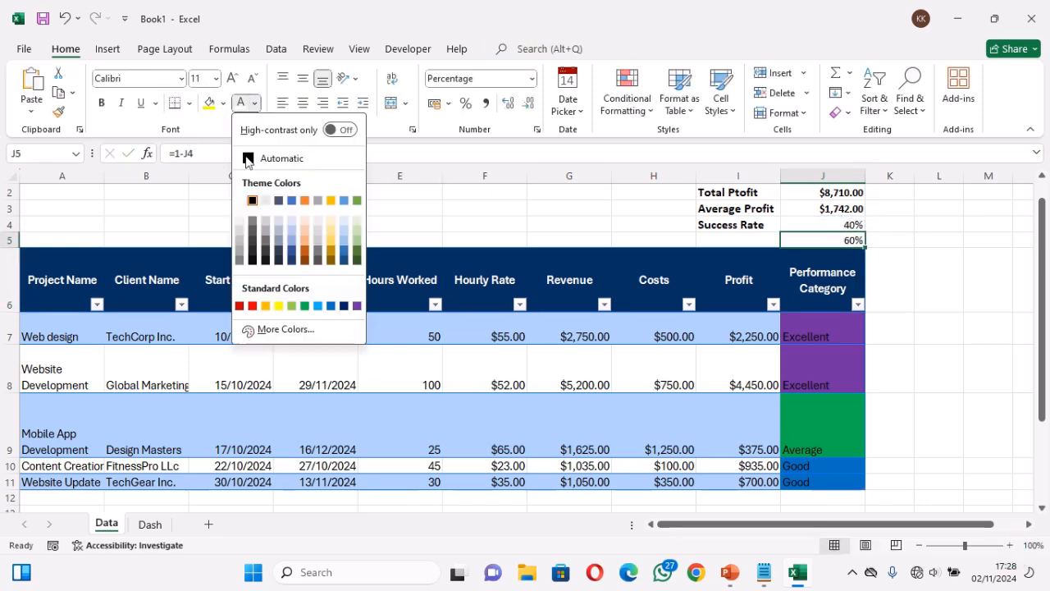
pyautogui.click(265, 200)
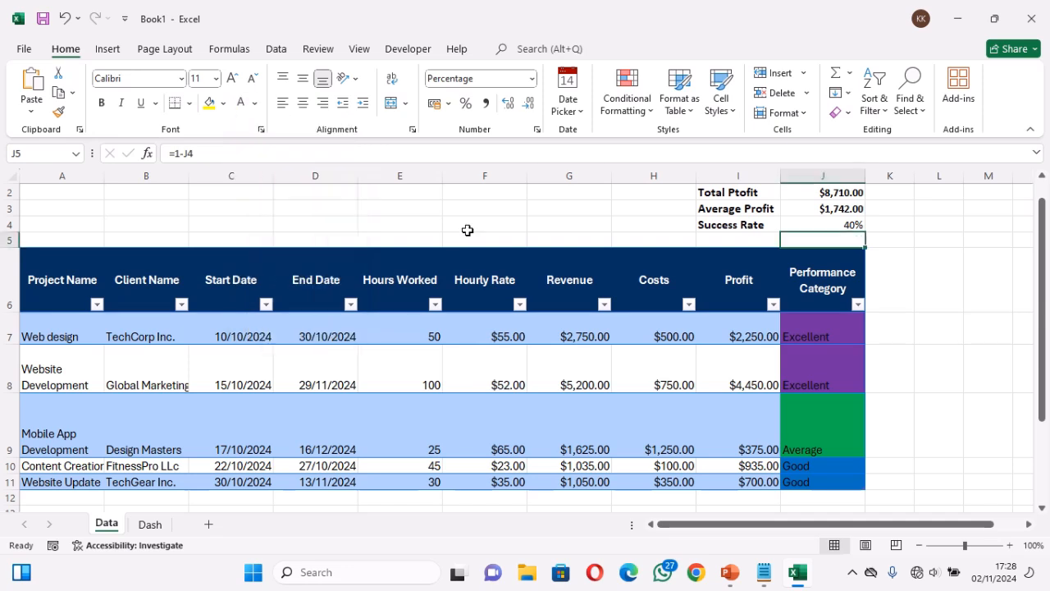
pyautogui.click(650, 238)
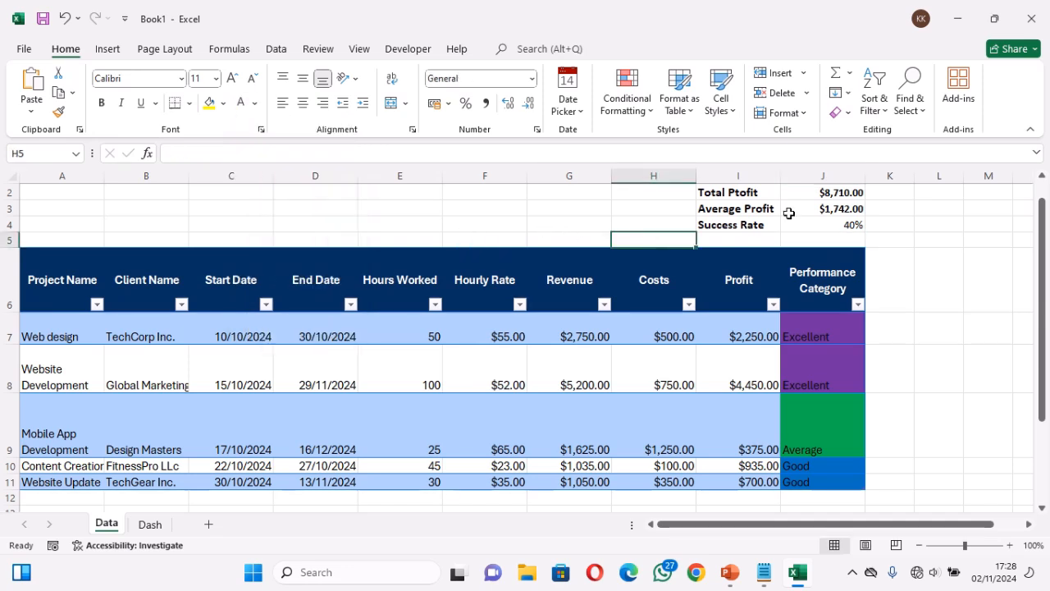
# Insert a doughnut chart based on the success rate and its remainder in J4:J5
pyautogui.moveTo(830, 220); pyautogui.dragTo(829, 236)
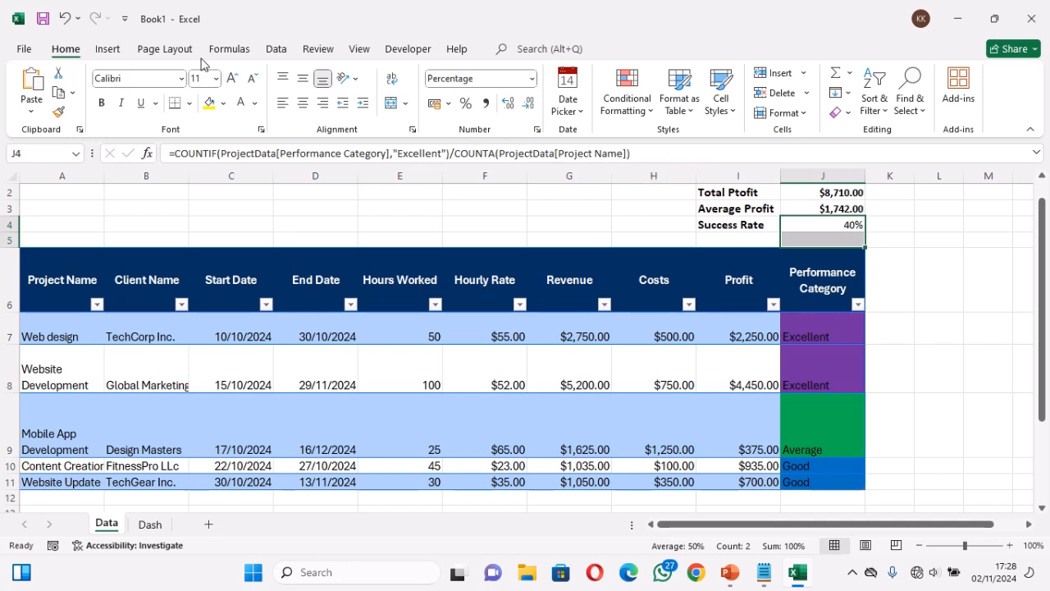
pyautogui.click(107, 49)
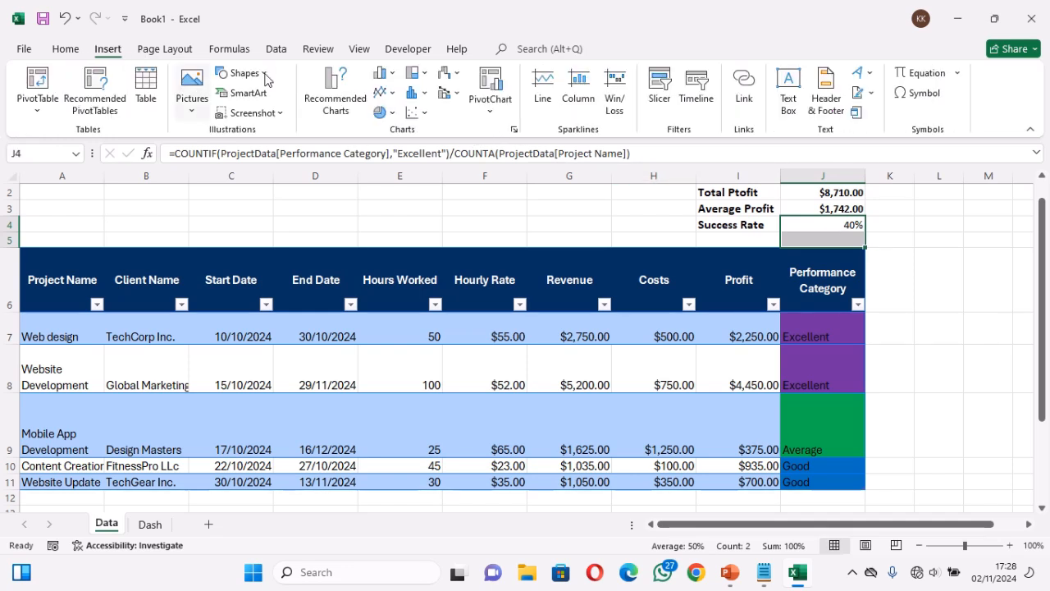
pyautogui.click(393, 115)
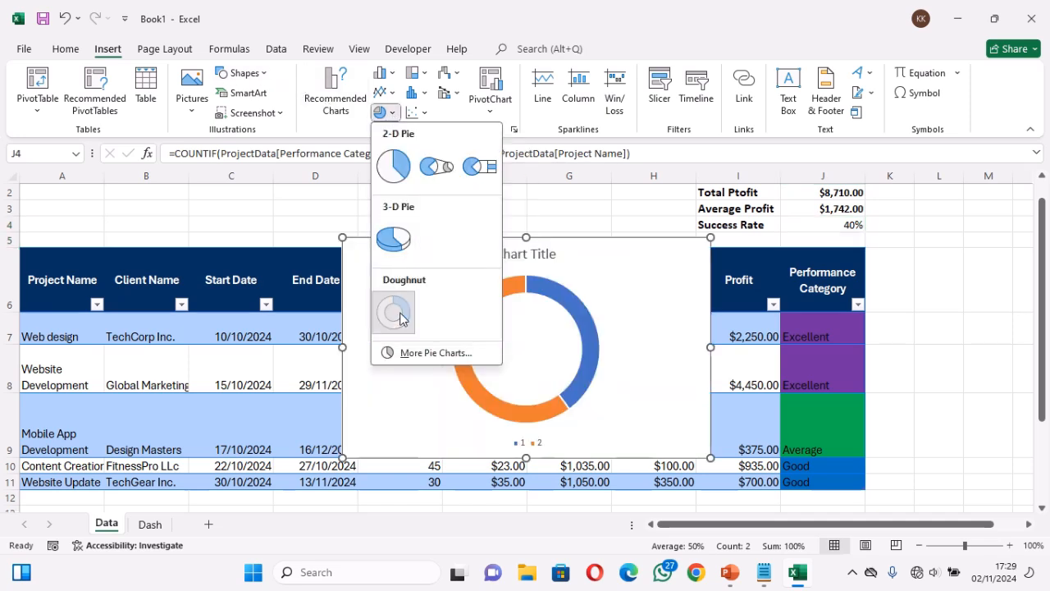
pyautogui.click(393, 312)
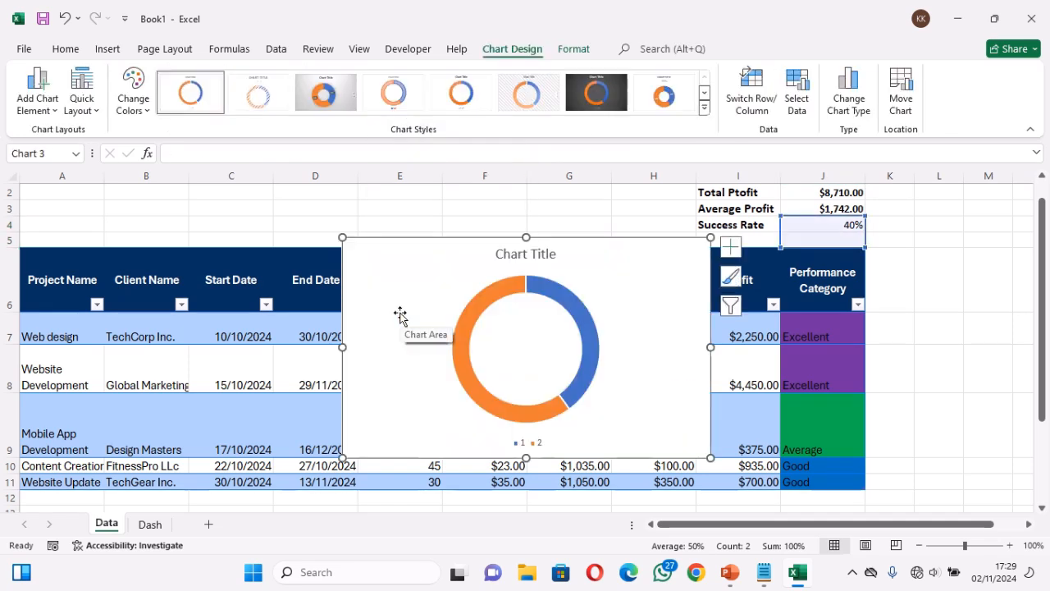
# Remove the title and the legend from the doughnut chart
pyautogui.click(535, 255)
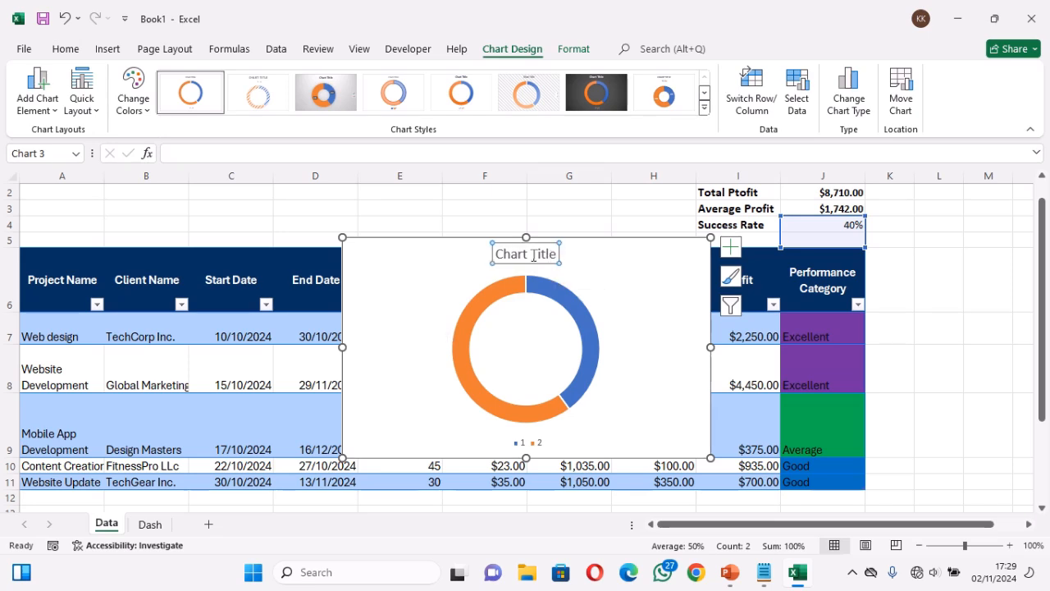
pyautogui.press('Delete')
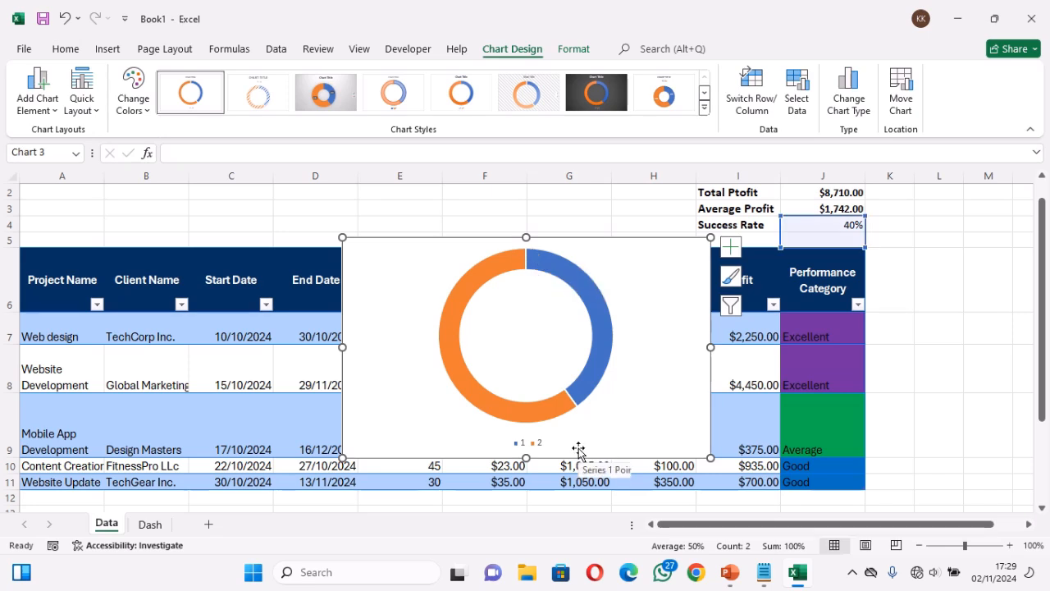
pyautogui.click(730, 277)
pyautogui.click(731, 252)
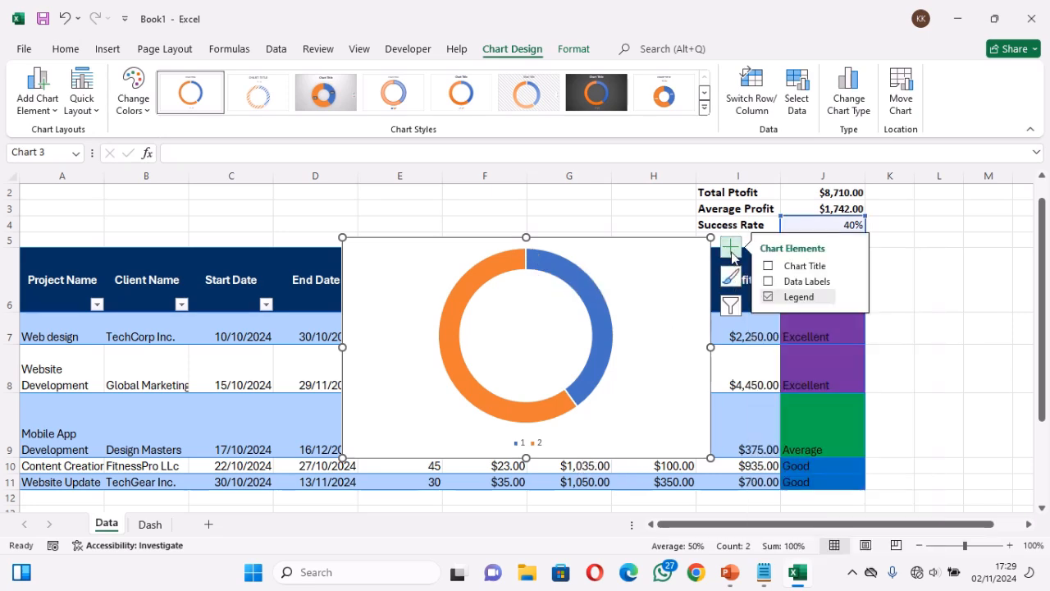
pyautogui.click(768, 297)
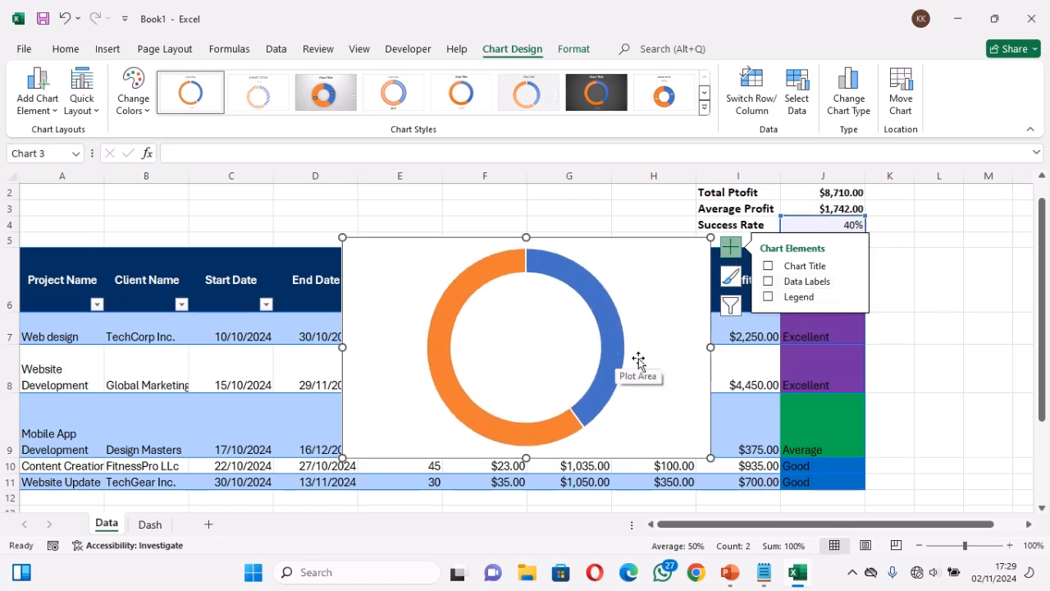
# Move the doughnut chart from the Data sheet to the Dash sheet
pyautogui.press('Delete')
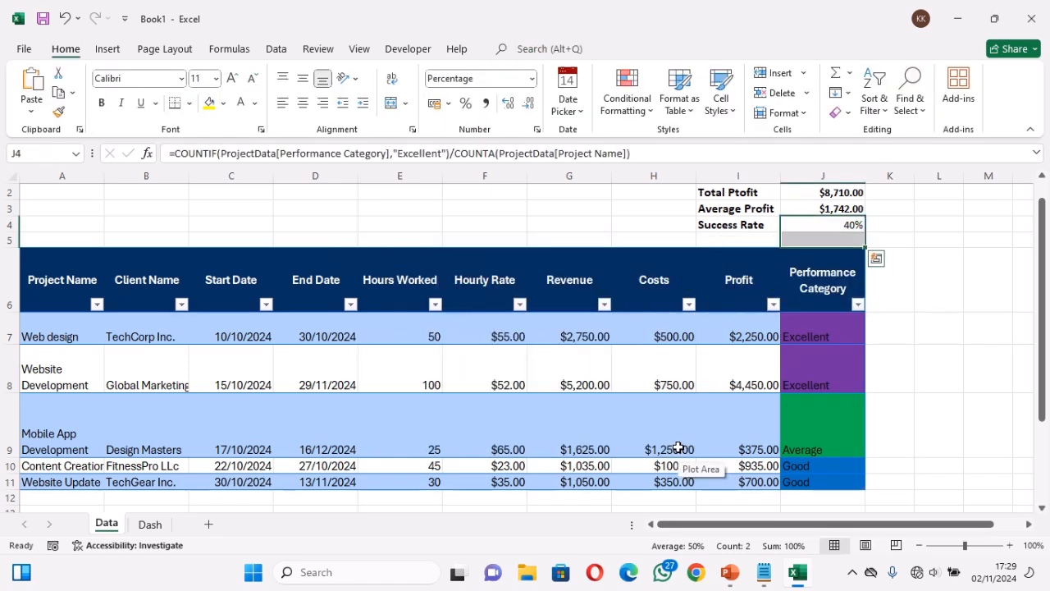
pyautogui.click(150, 525)
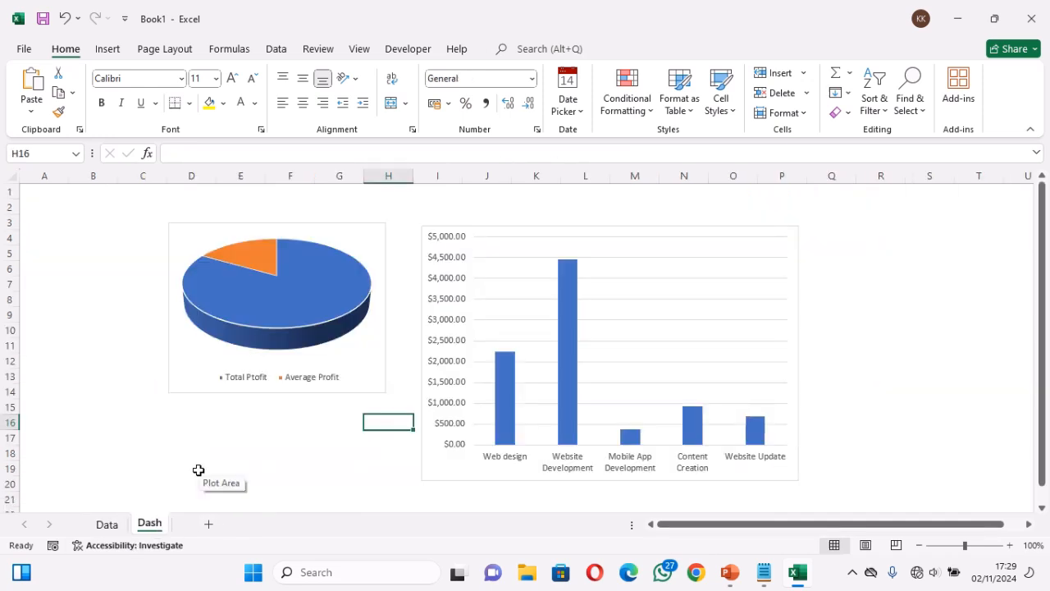
pyautogui.hotkey('ctrl', 'v')
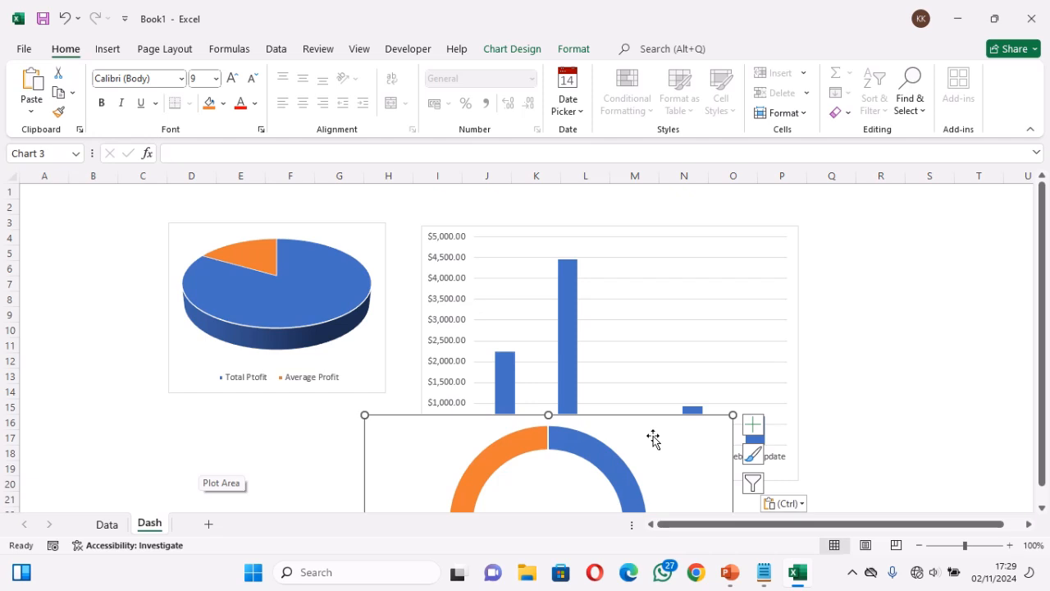
# Shrink the doughnut chart, place it directly below the pie chart and widen it to match the pie chart's width
pyautogui.moveTo(654, 438); pyautogui.dragTo(364, 260)
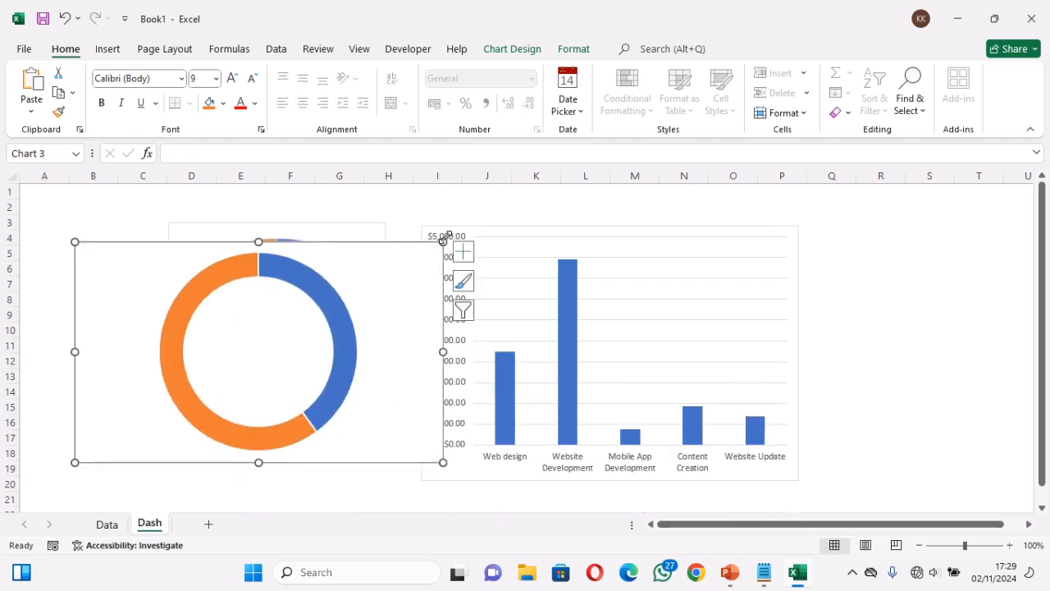
pyautogui.moveTo(443, 241)
pyautogui.mouseDown()
pyautogui.moveTo(317, 300)
pyautogui.moveTo(233, 323)
pyautogui.mouseUp()
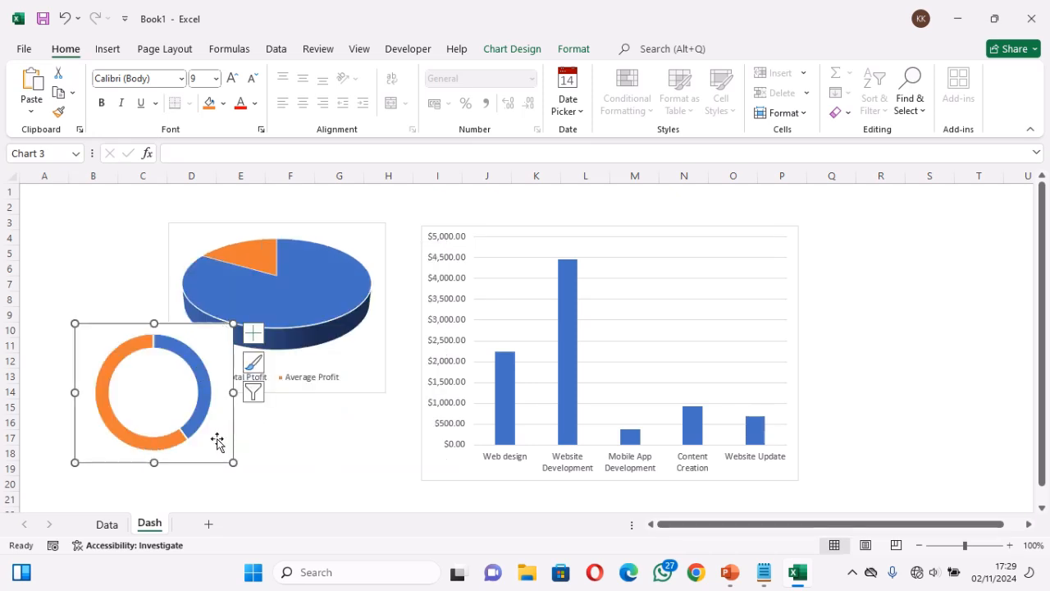
pyautogui.moveTo(213, 435); pyautogui.dragTo(266, 461)
pyautogui.hotkey('ctrl', 'z')
pyautogui.click(302, 467)
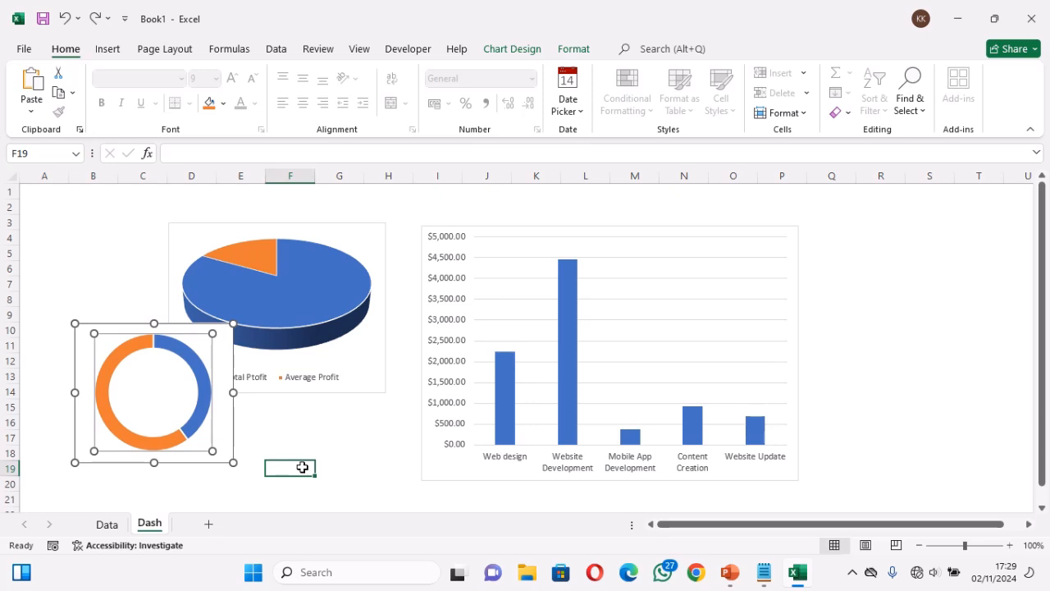
pyautogui.moveTo(229, 439); pyautogui.dragTo(322, 447)
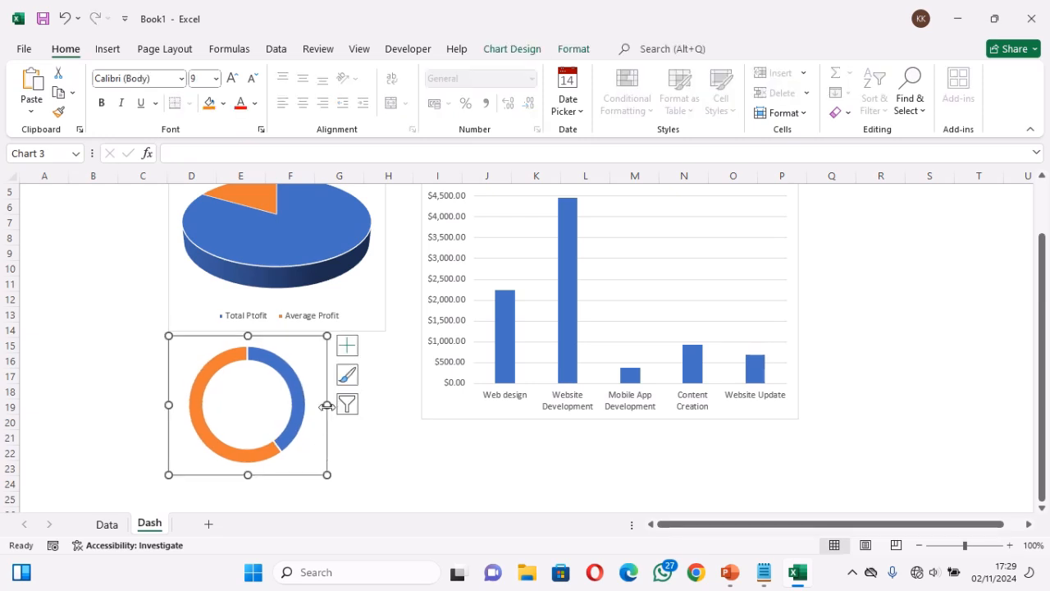
pyautogui.moveTo(328, 405); pyautogui.dragTo(384, 408)
pyautogui.click(431, 462)
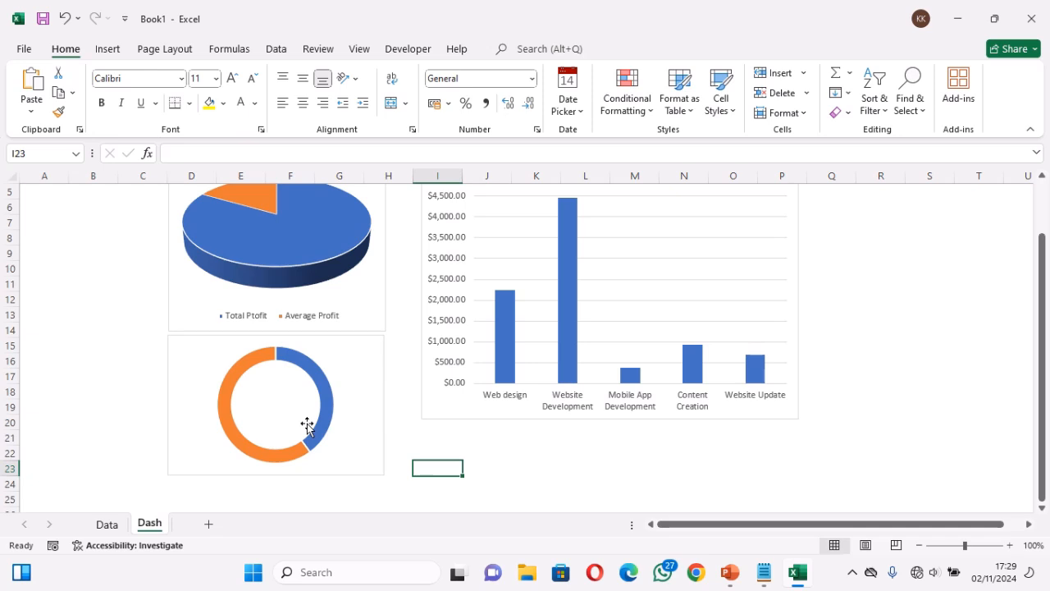
# Draw a text box inside the hole of the doughnut chart and center its text horizontally and vertically
pyautogui.click(286, 415)
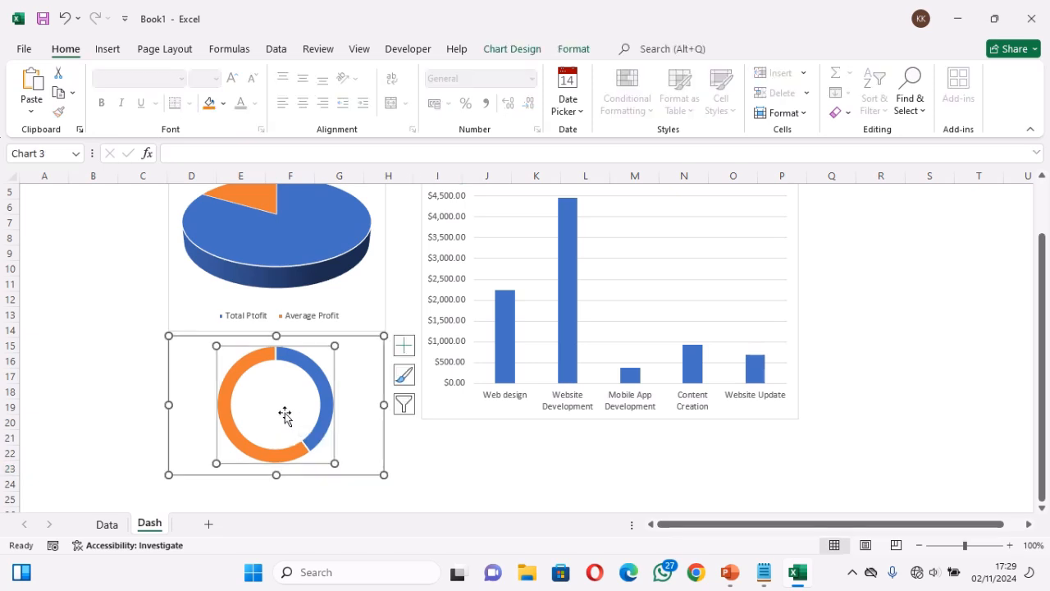
pyautogui.click(119, 50)
pyautogui.click(243, 73)
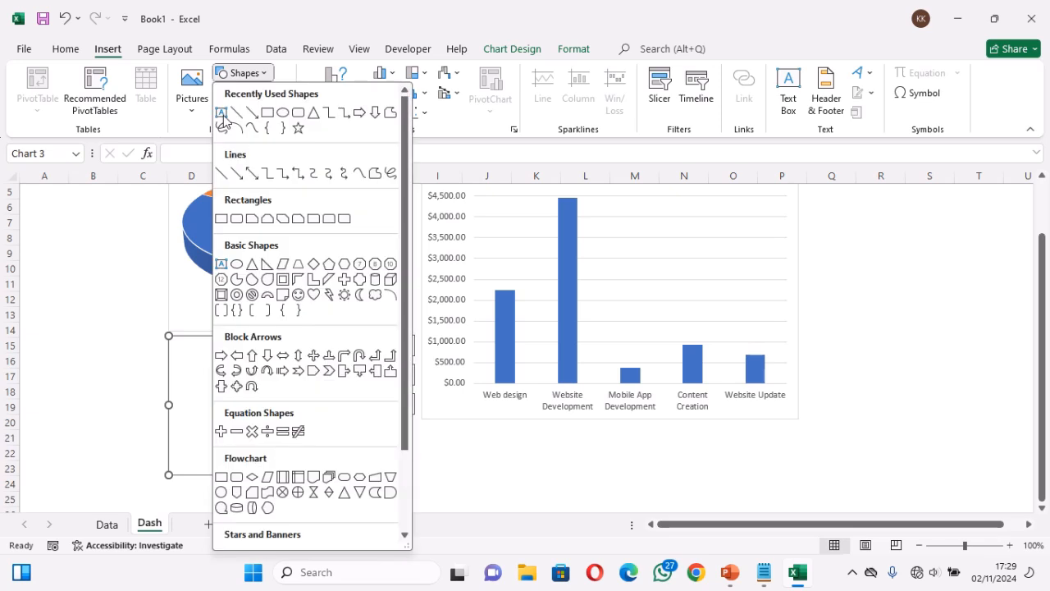
pyautogui.click(222, 113)
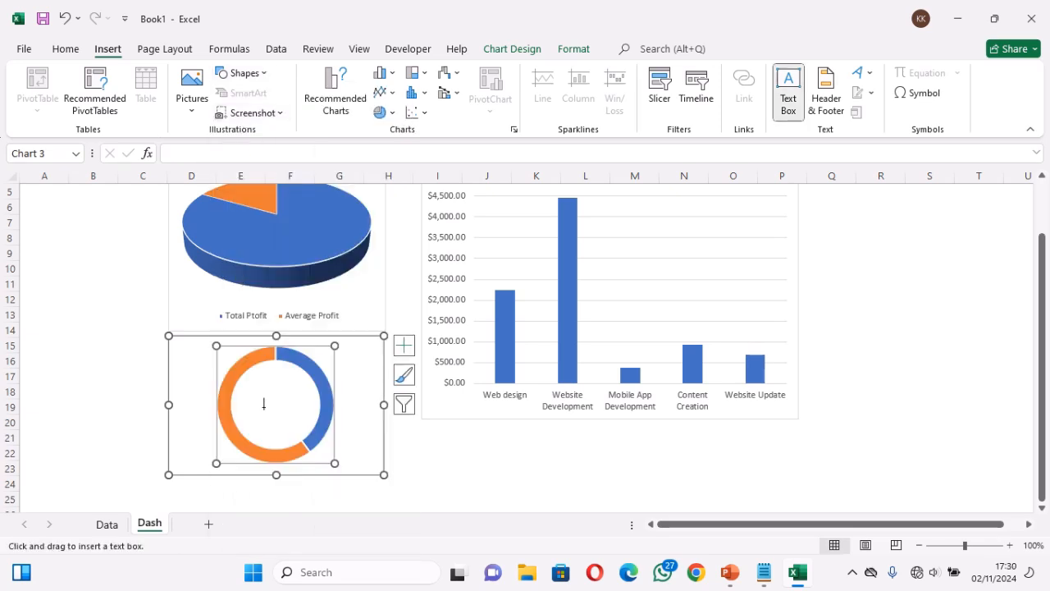
pyautogui.moveTo(240, 375); pyautogui.dragTo(310, 436)
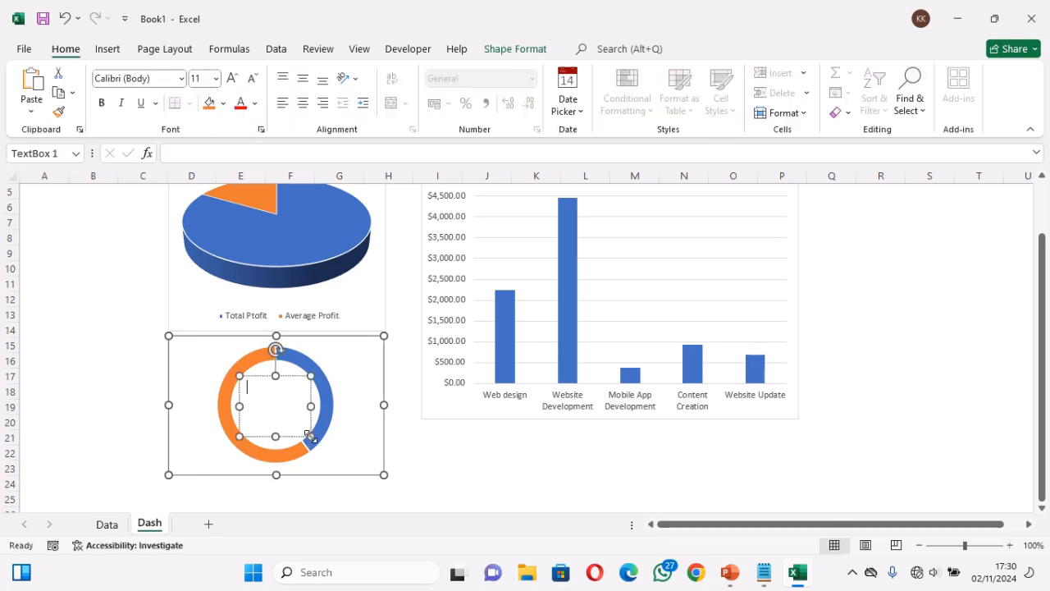
pyautogui.hotkey('ctrl', 'e')
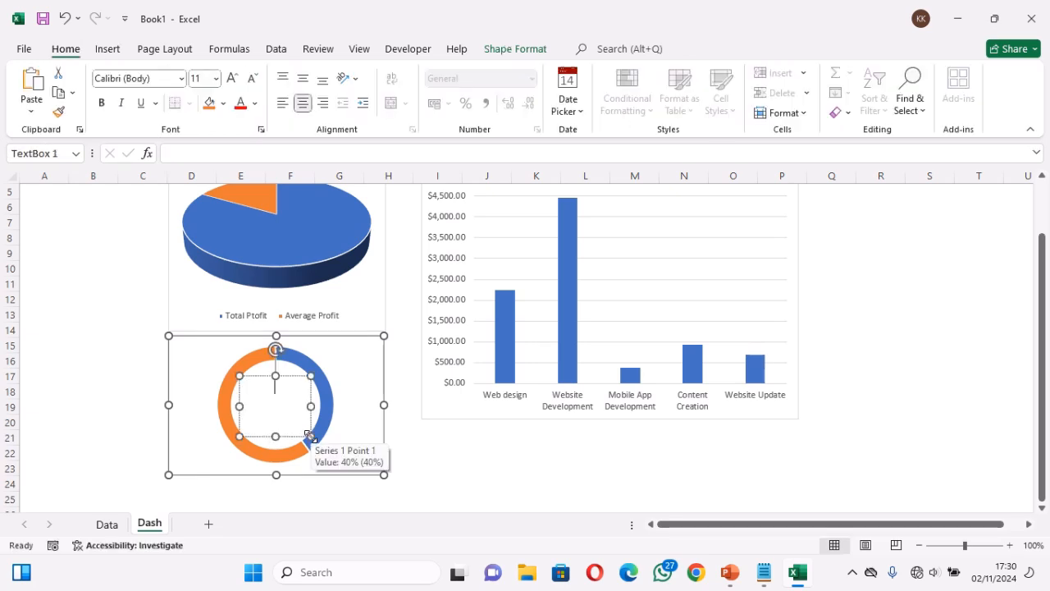
pyautogui.click(302, 78)
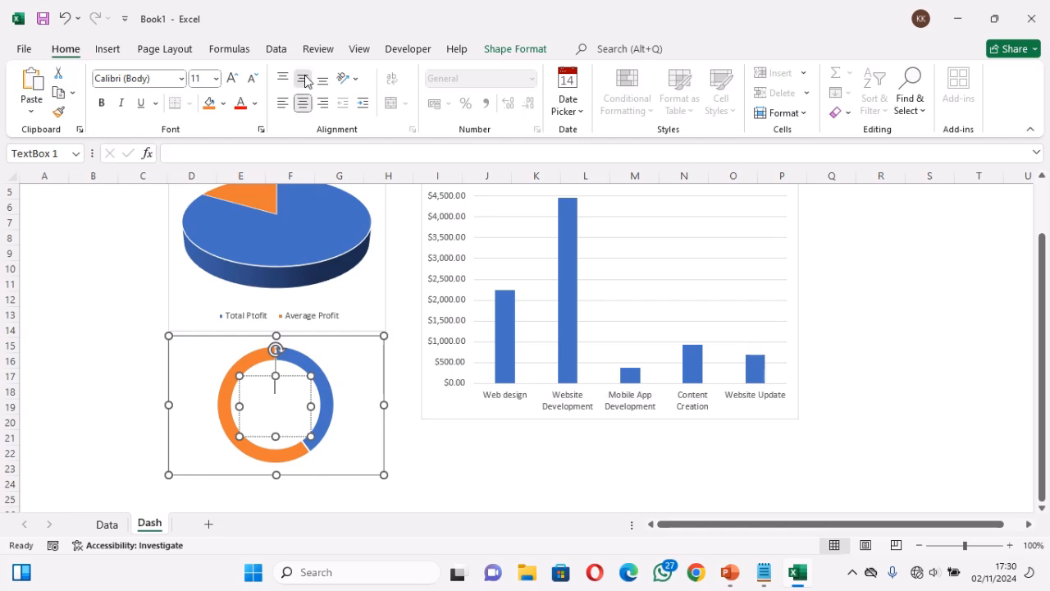
# Set the empty text box's font to Aptos, size 14, bold
pyautogui.click(236, 83)
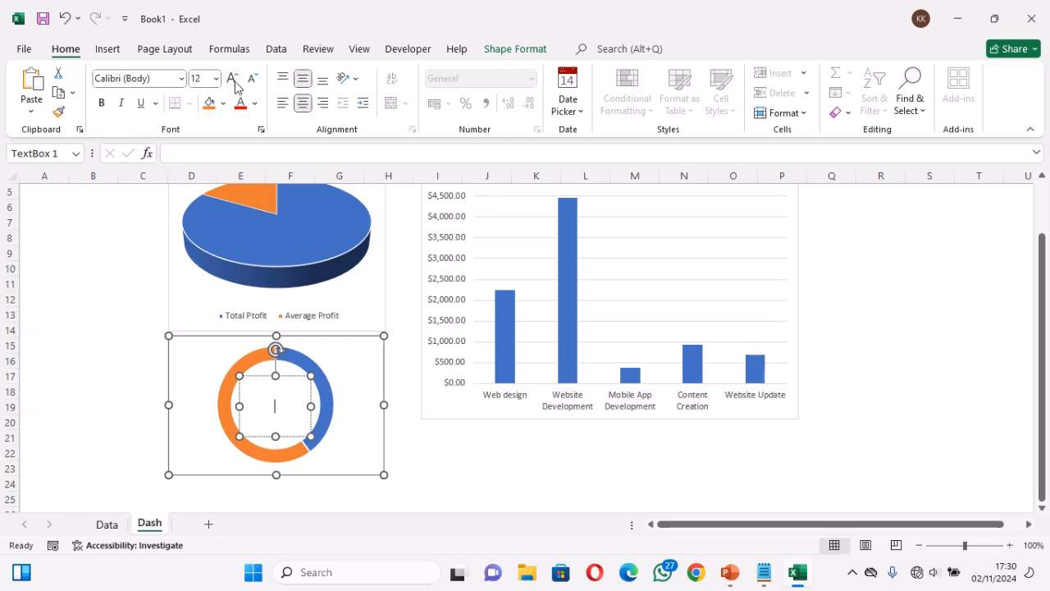
pyautogui.click(182, 78)
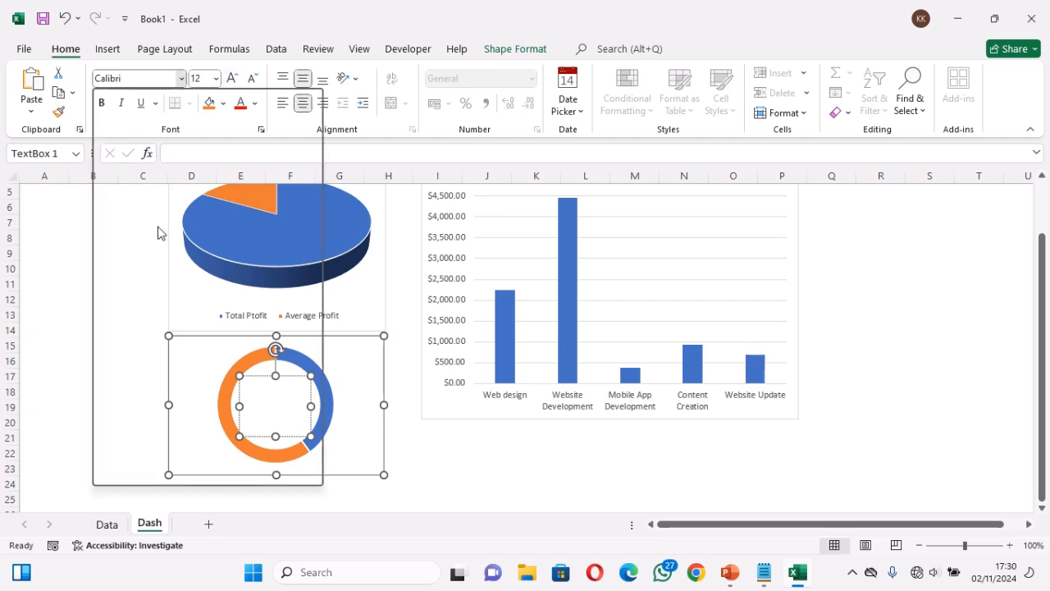
pyautogui.click(145, 252)
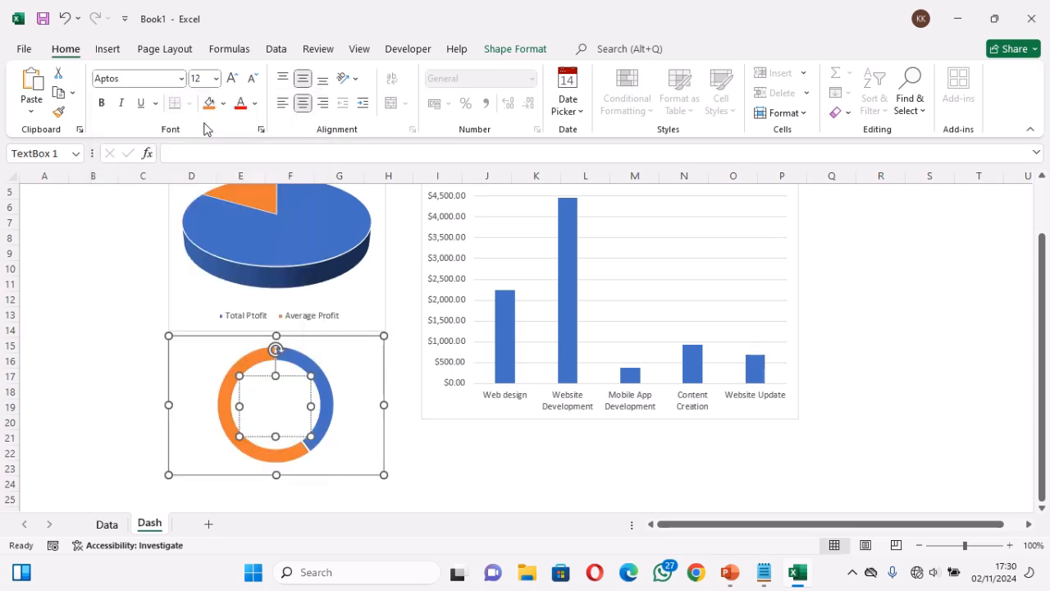
pyautogui.click(232, 78)
pyautogui.click(101, 102)
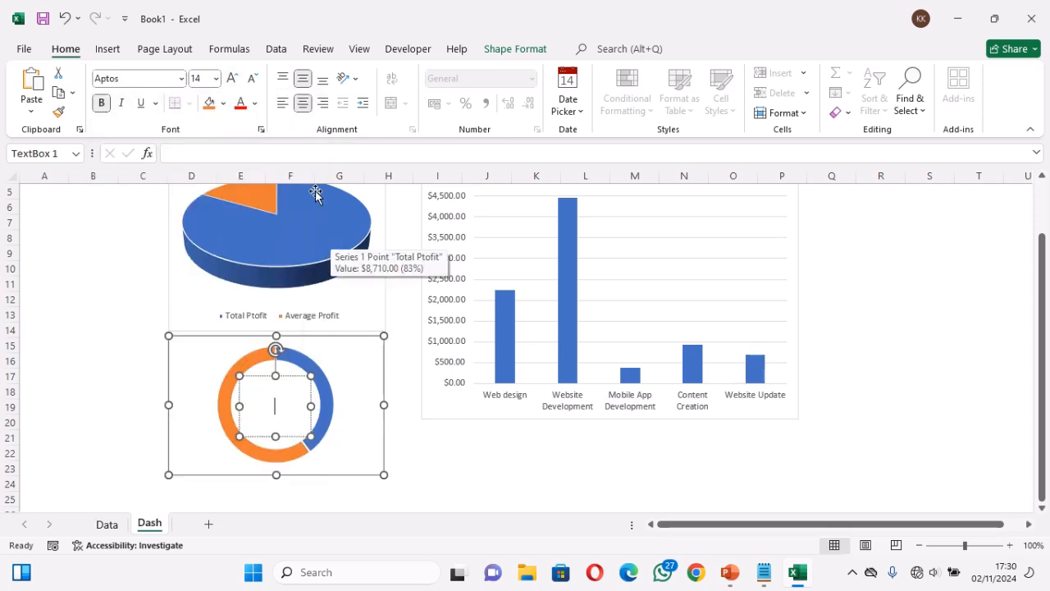
# Link the text box to the success rate with the formula =Data!J4
pyautogui.click(304, 153)
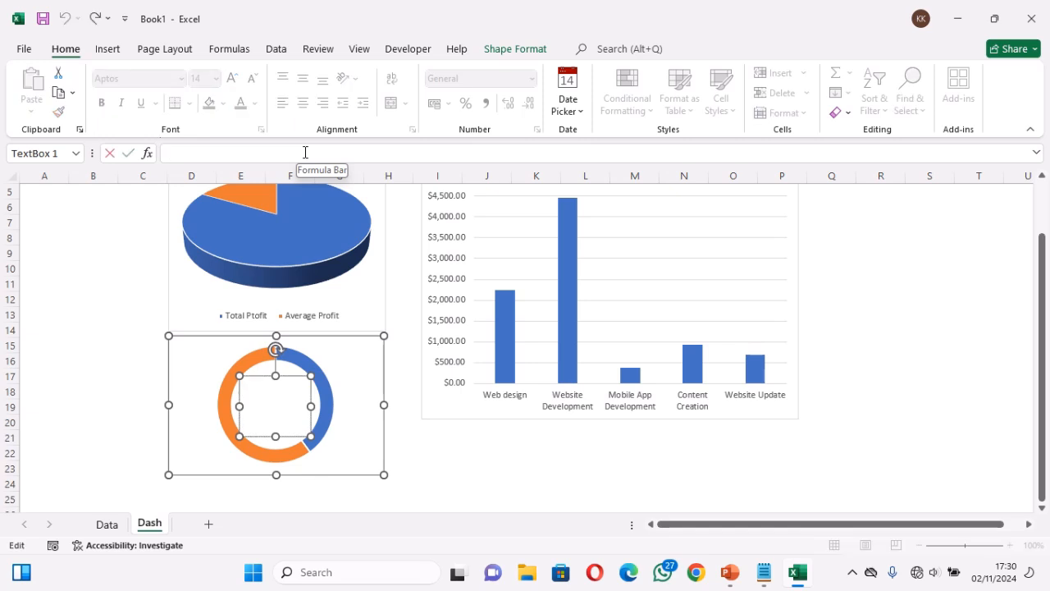
pyautogui.write('=')
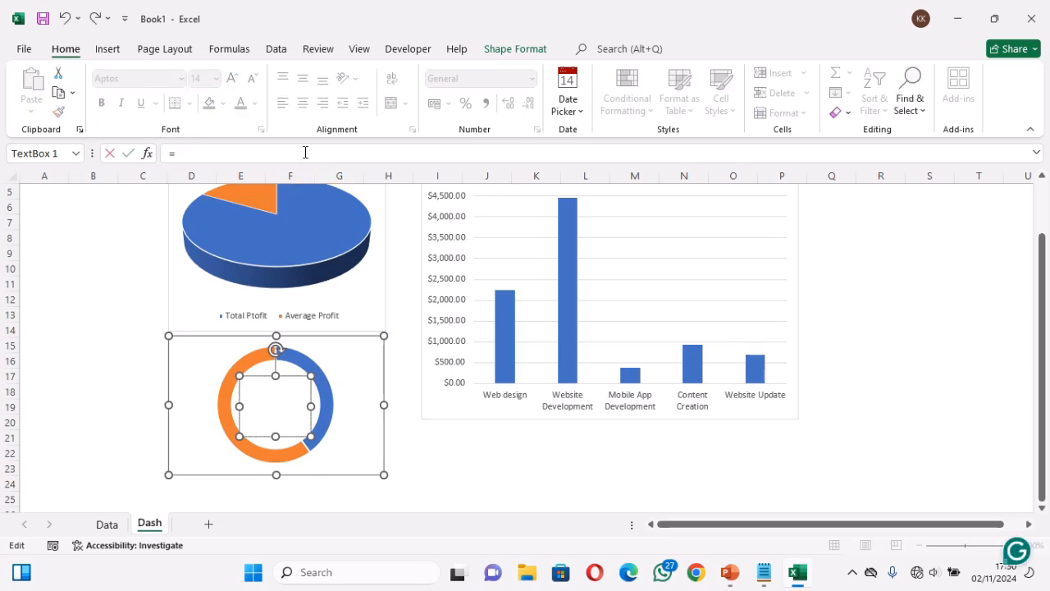
pyautogui.click(107, 525)
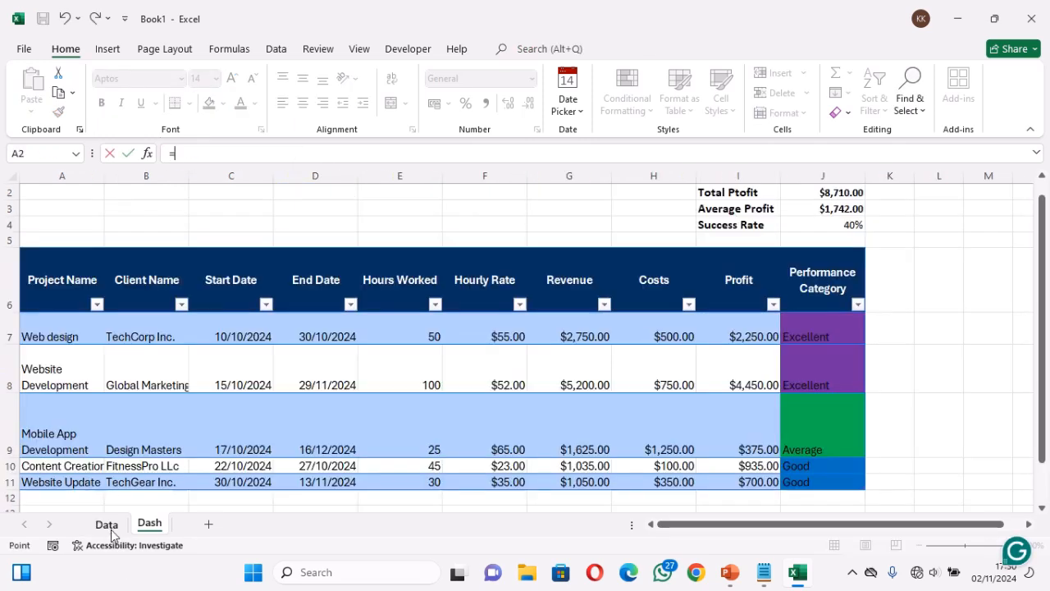
pyautogui.click(108, 526)
pyautogui.click(843, 224)
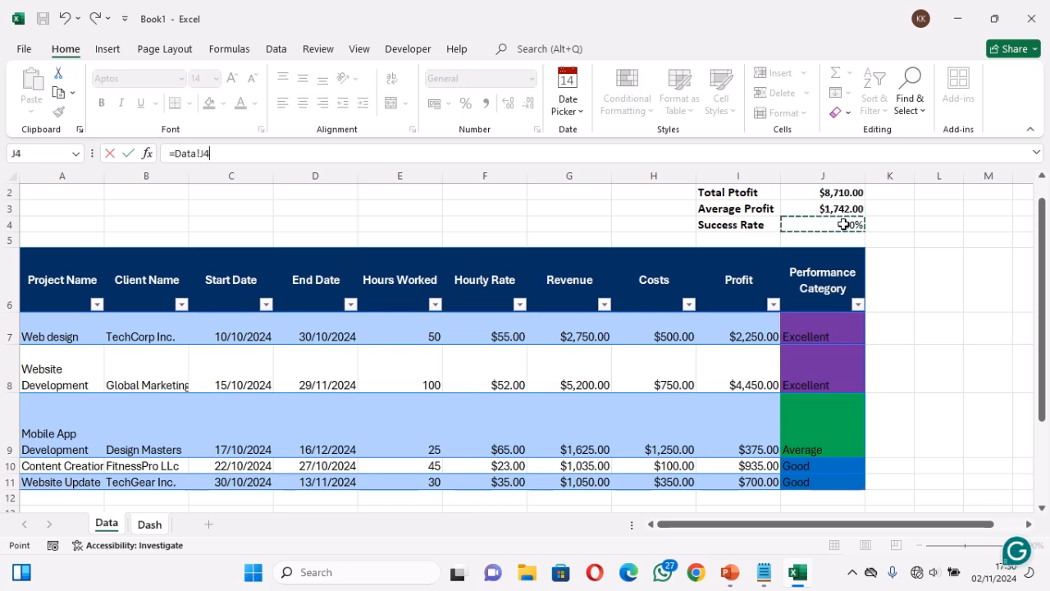
pyautogui.press('Return')
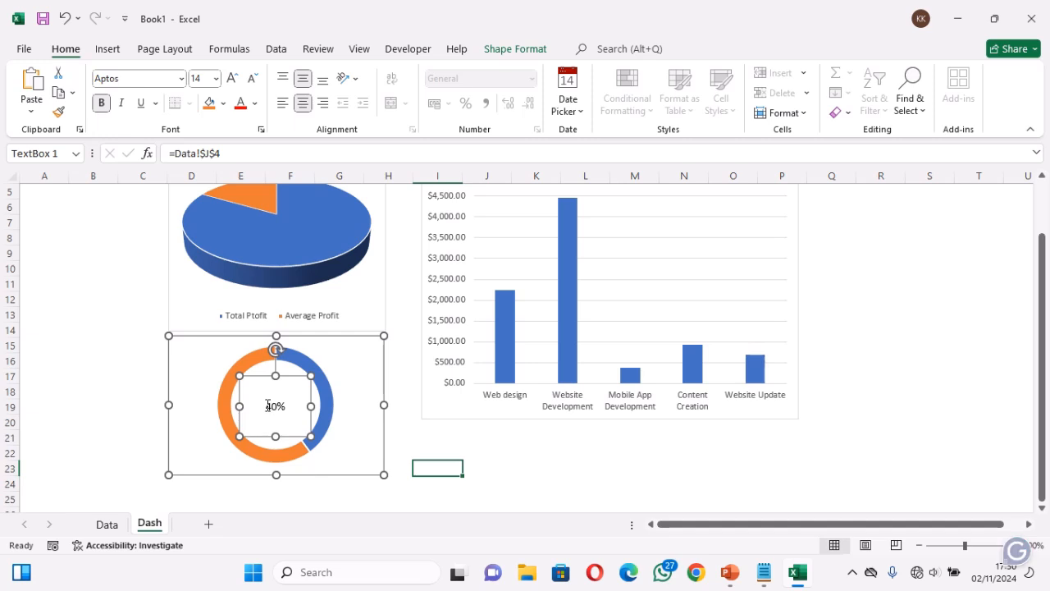
# Format the percentage inside the doughnut chart as Aptos Display, size 24, bold
pyautogui.click(267, 405)
pyautogui.doubleClick(267, 405)
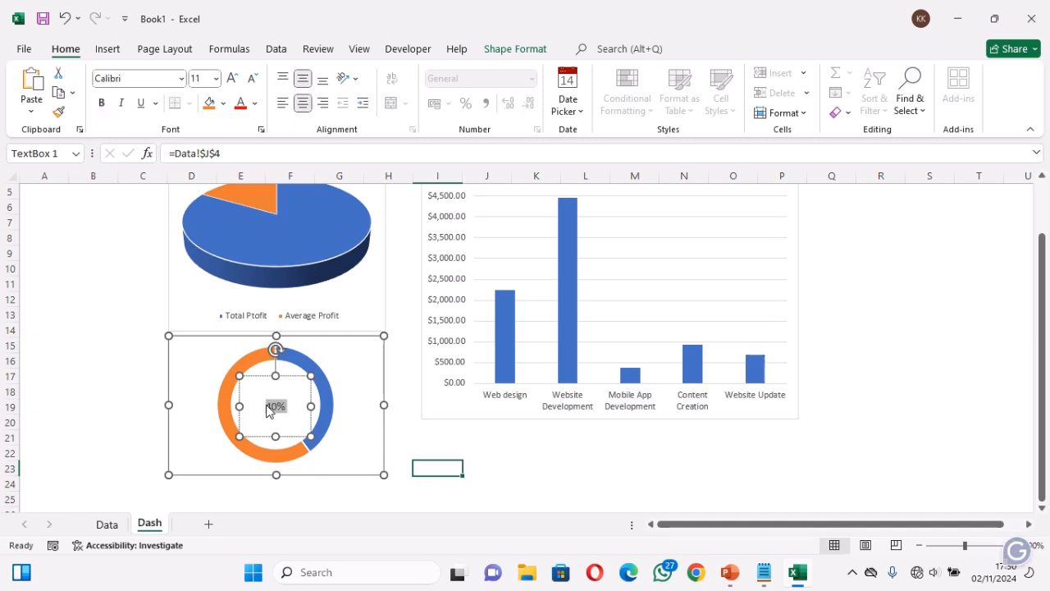
pyautogui.click(233, 78)
pyautogui.click(232, 78)
pyautogui.click(232, 78)
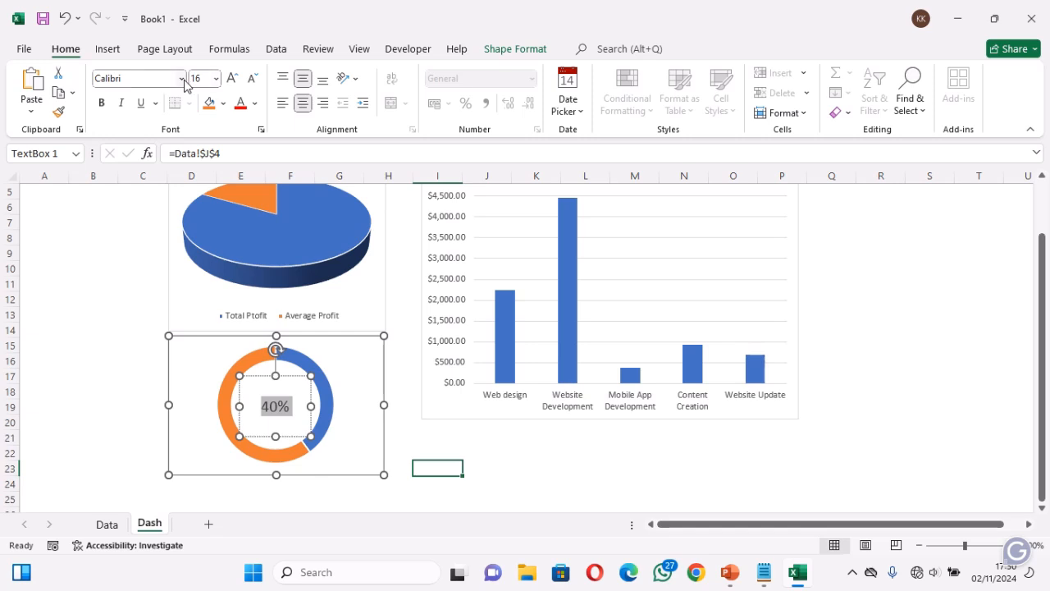
pyautogui.click(182, 78)
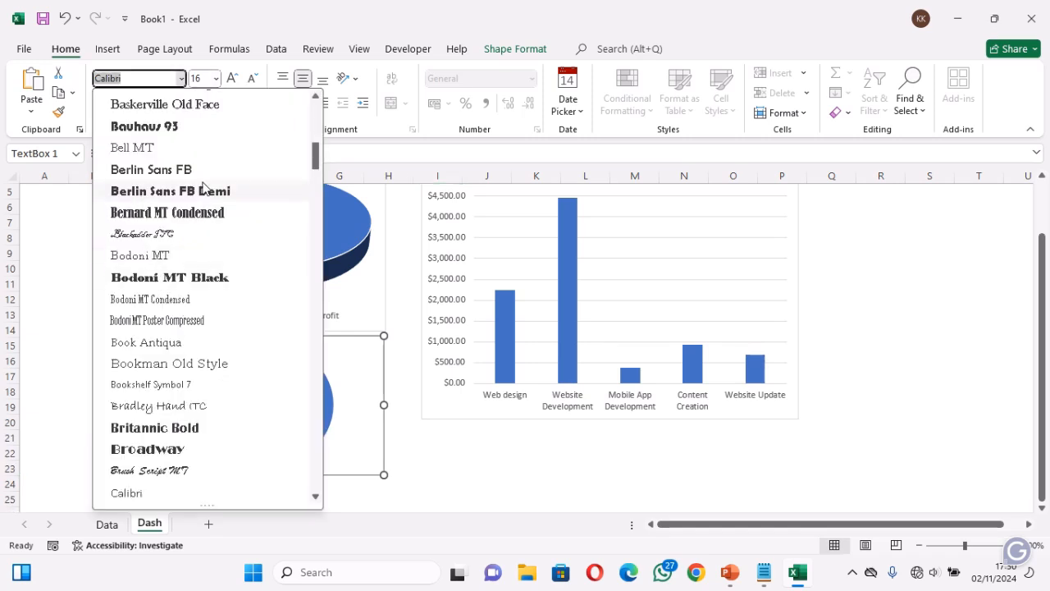
pyautogui.click(315, 127)
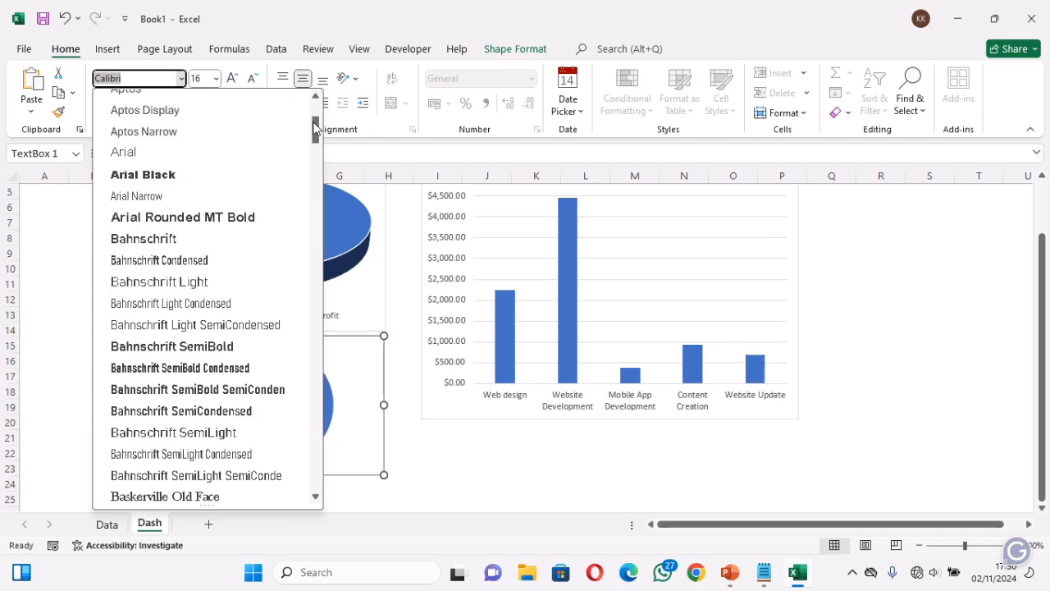
pyautogui.click(192, 112)
pyautogui.click(233, 79)
pyautogui.click(233, 79)
pyautogui.click(233, 79)
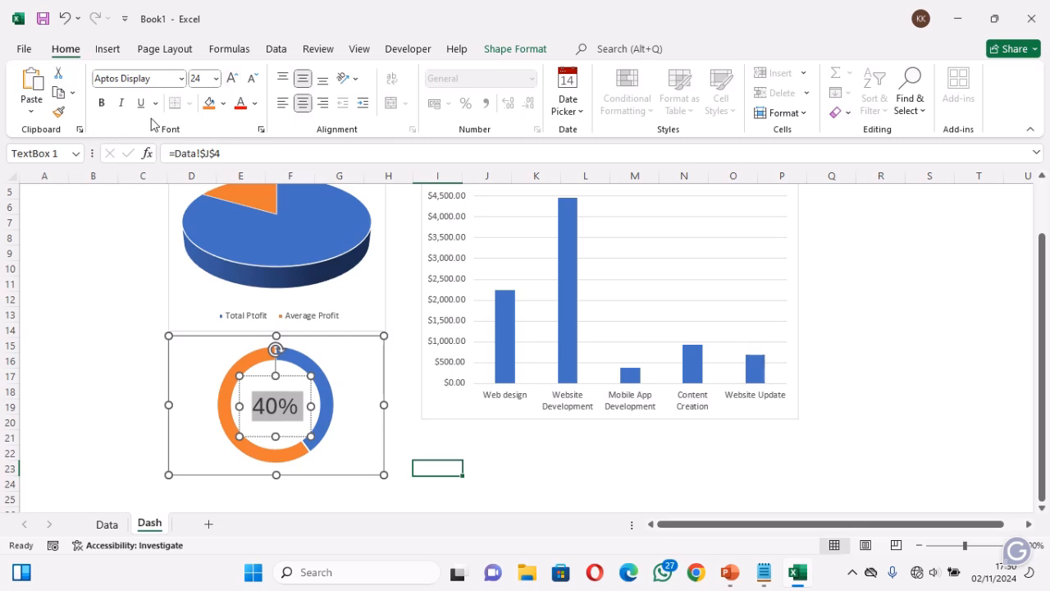
pyautogui.click(103, 105)
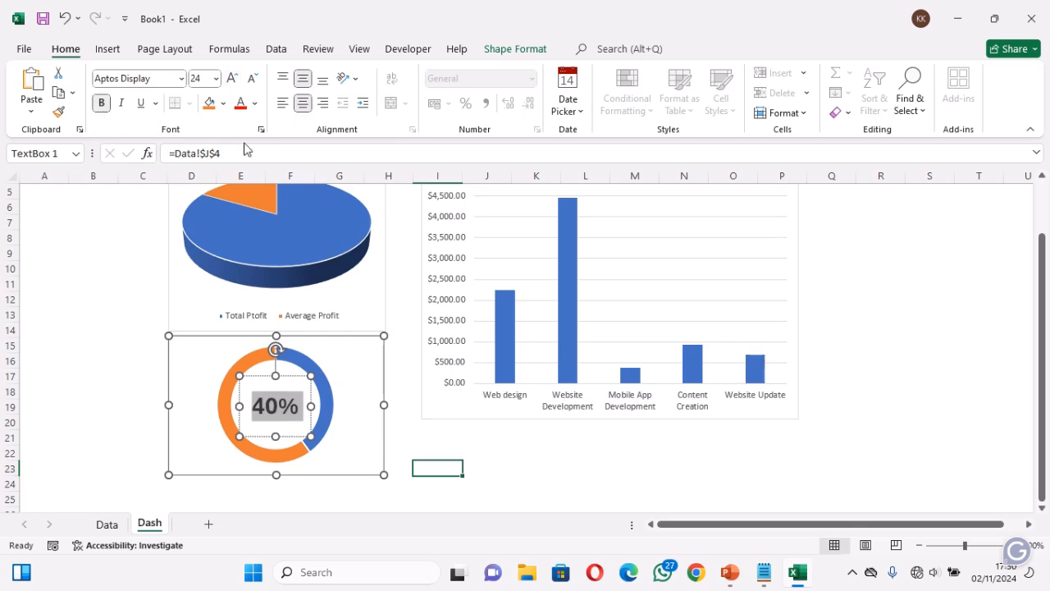
pyautogui.click(525, 454)
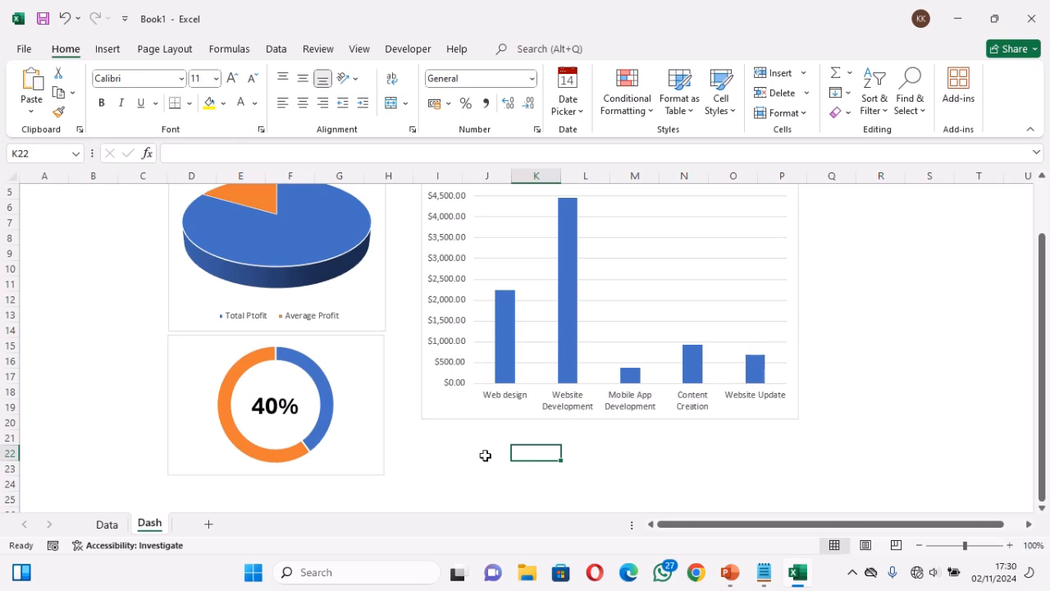
# Set the hours worked of the Mobile App Development project in cell E9 of the Data sheet to 125
pyautogui.click(106, 524)
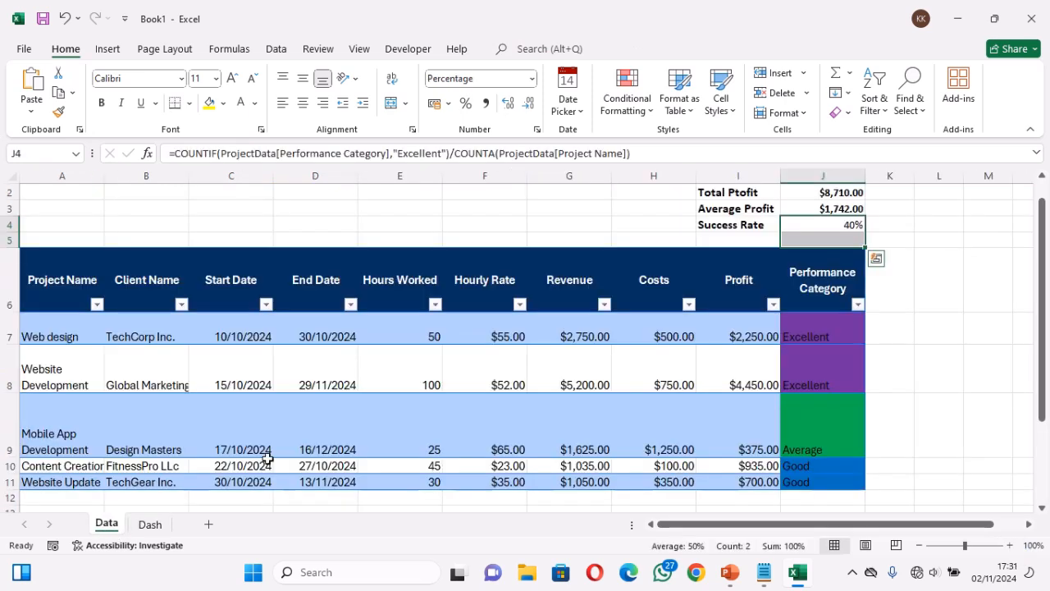
pyautogui.click(443, 444)
pyautogui.write('125')
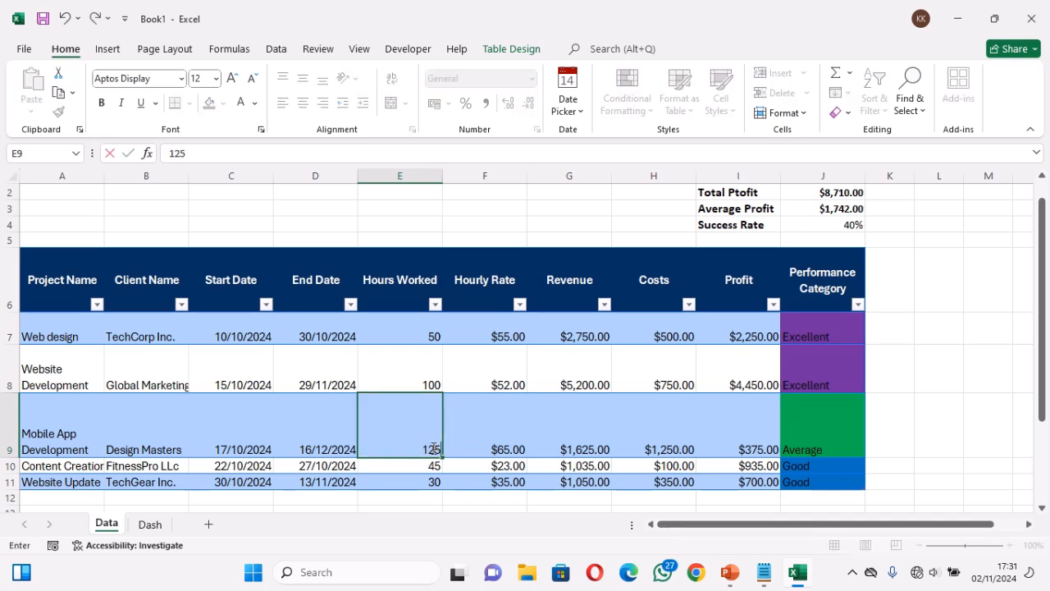
pyautogui.press('Return')
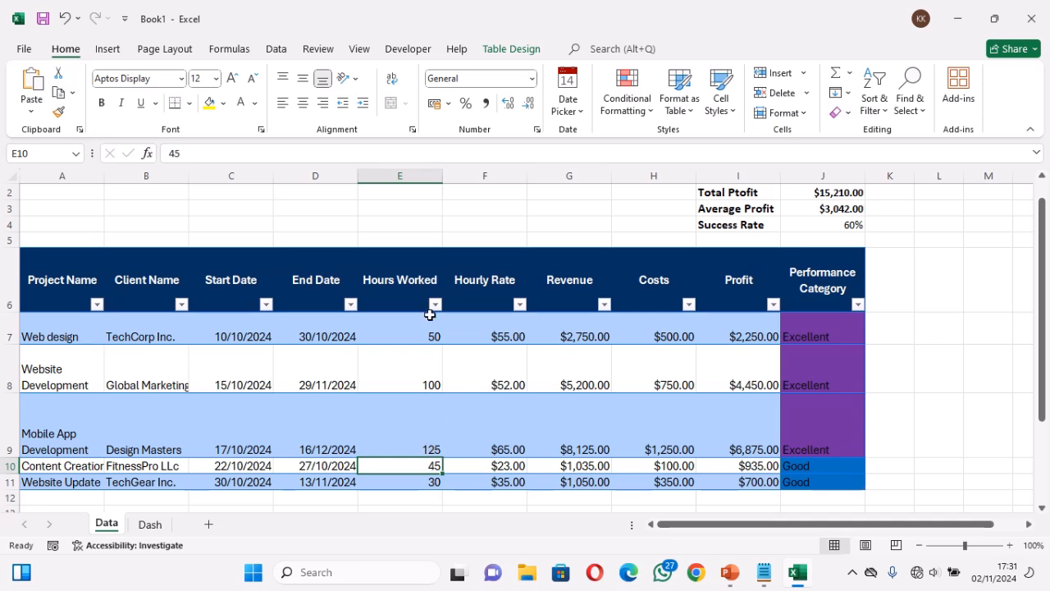
# Review how the charts on the Dash sheet respond, and inspect the Performance Category formula in cell J7 of the Data sheet
pyautogui.click(150, 525)
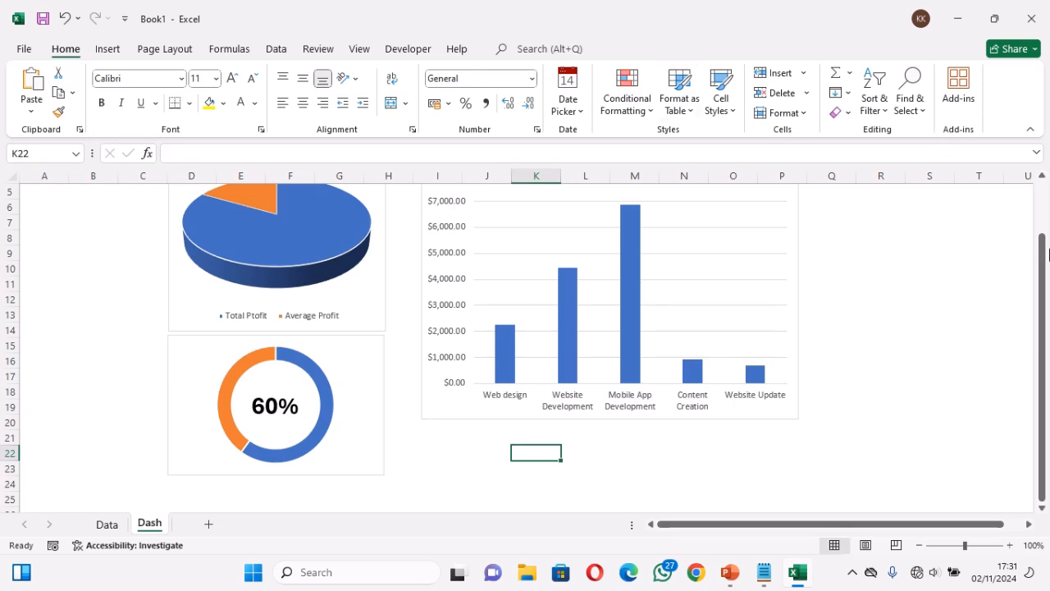
pyautogui.moveTo(1043, 265)
pyautogui.mouseDown()
pyautogui.moveTo(1043, 228)
pyautogui.moveTo(1042, 246)
pyautogui.mouseUp()
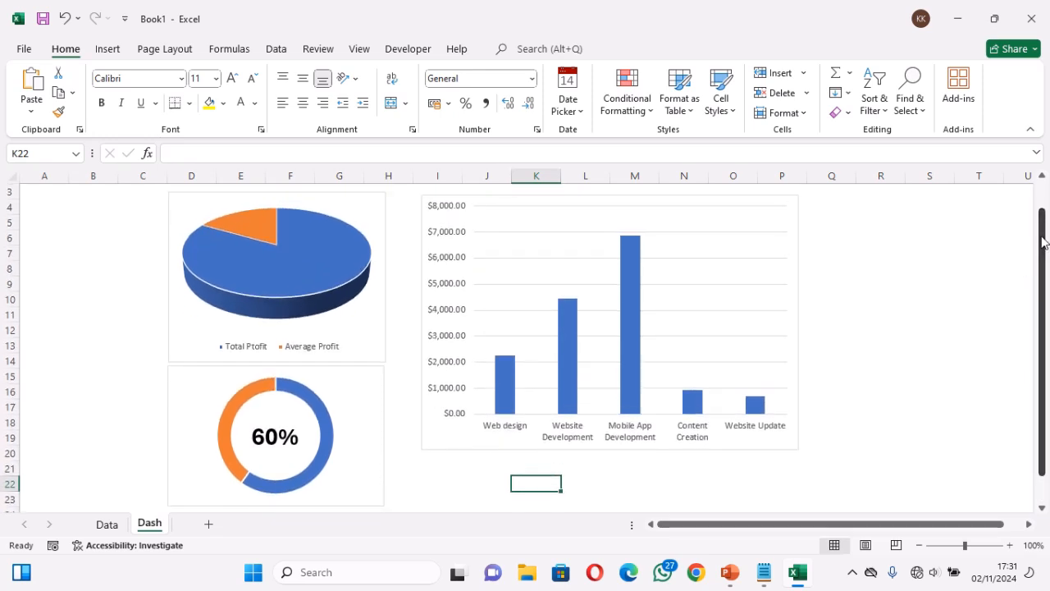
pyautogui.click(107, 526)
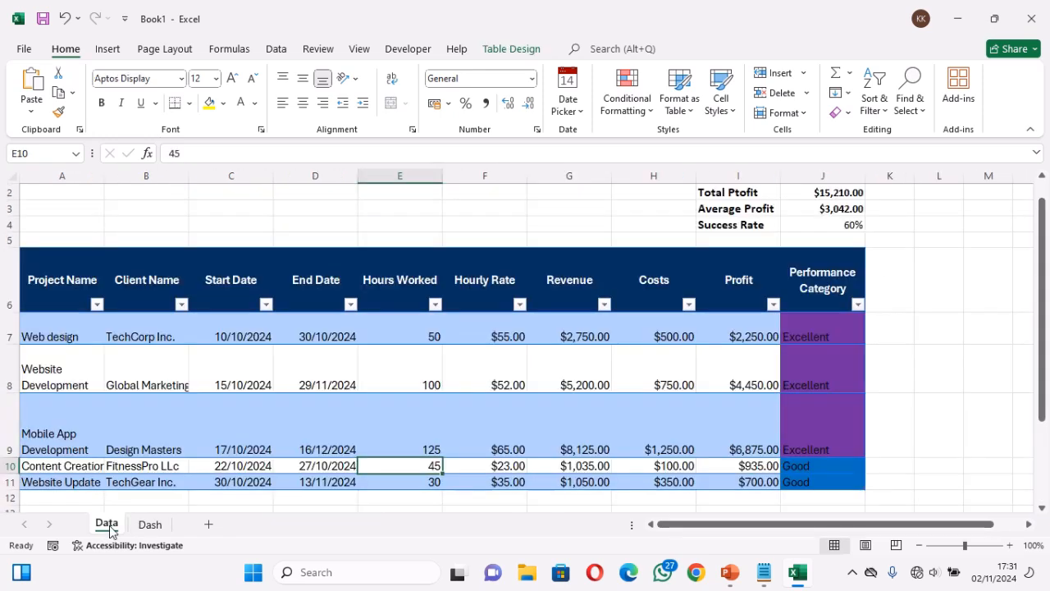
pyautogui.click(816, 336)
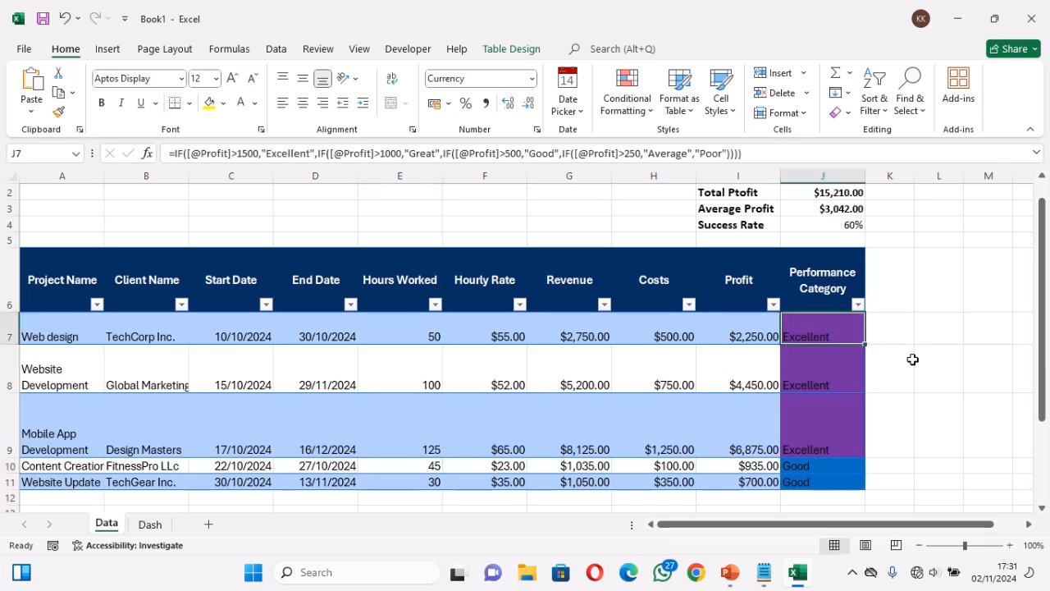